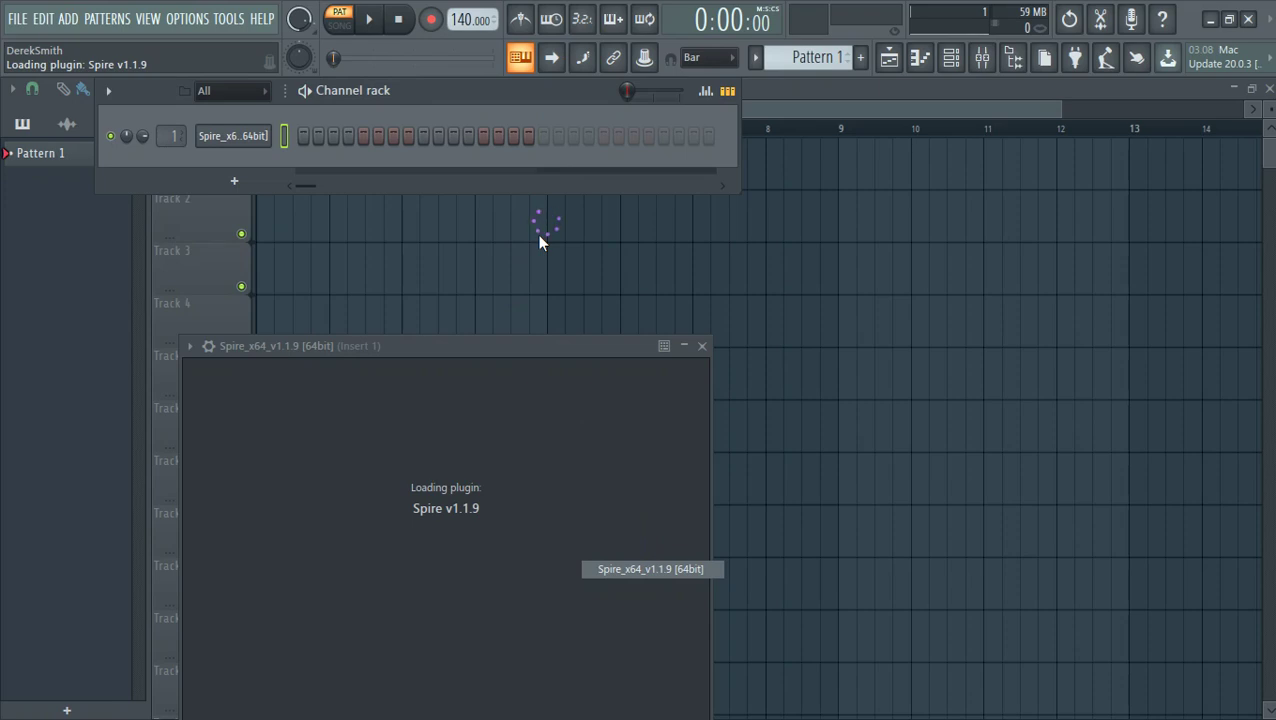
- Give oscillator 1 four wide unison voices with adjusted density and set filter 1 to perfecto LP4
{"action": "left_click_drag", "start_coordinate": [538, 353], "coordinate": [536, 190]}
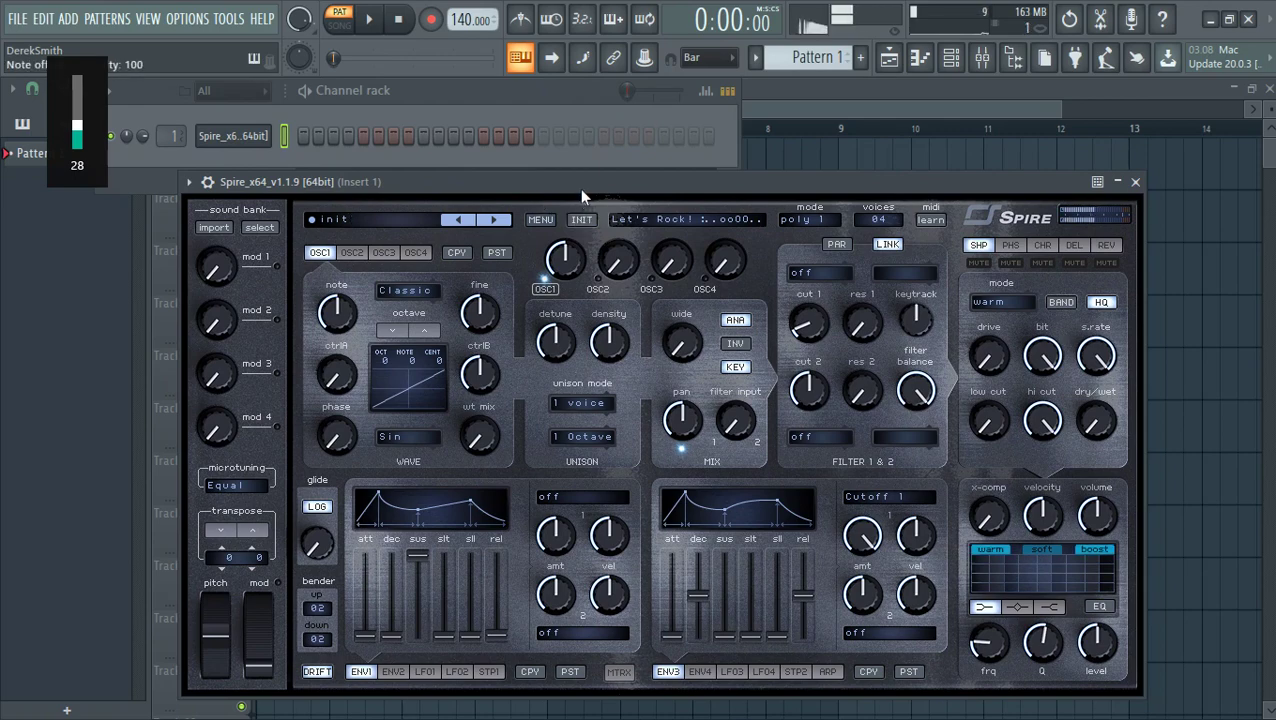
{"action": "left_click_drag", "start_coordinate": [581, 190], "coordinate": [608, 171]}
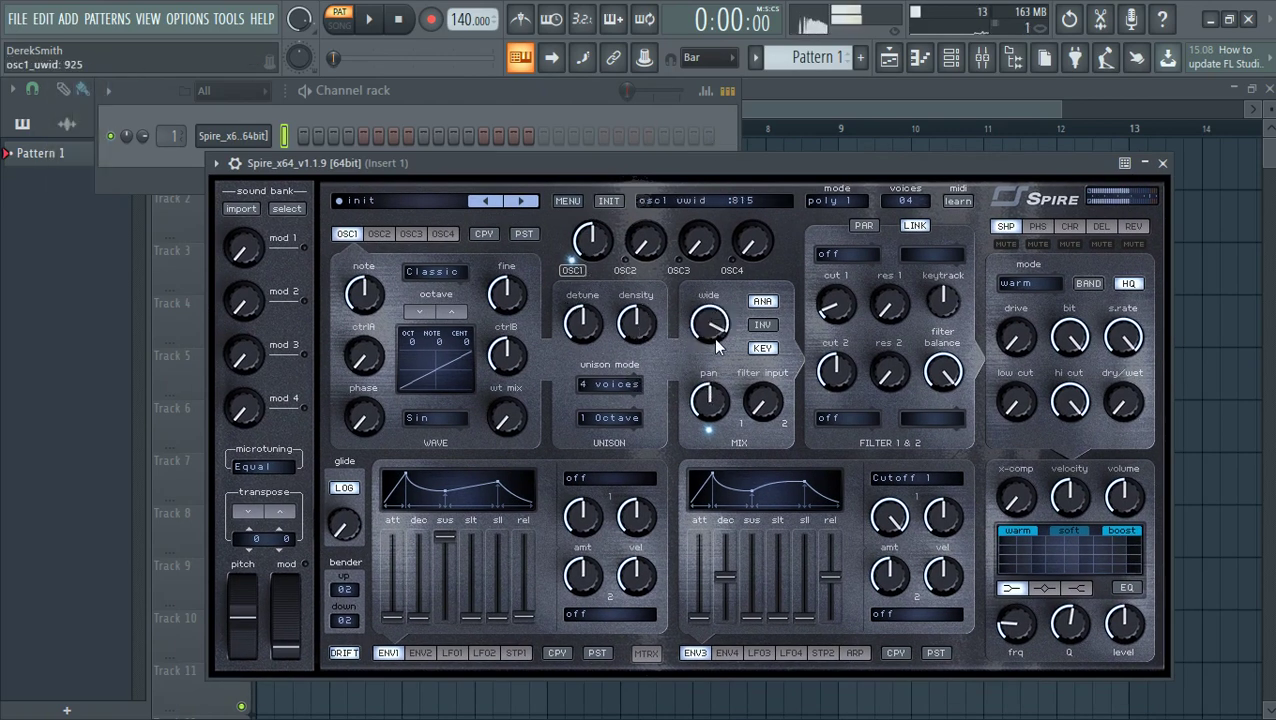
{"action": "left_click", "coordinate": [846, 254]}
{"action": "left_click", "coordinate": [850, 312]}
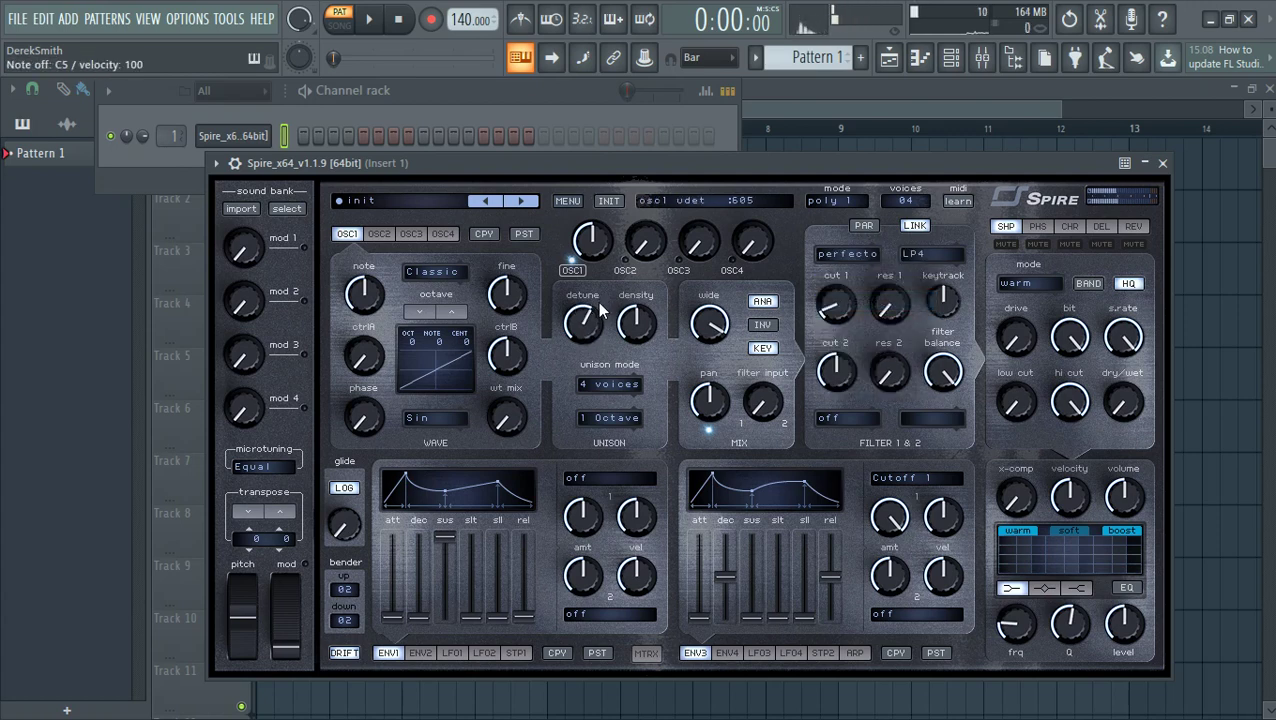
{"action": "left_click_drag", "start_coordinate": [638, 341], "coordinate": [637, 299]}
{"action": "key", "text": "v"}
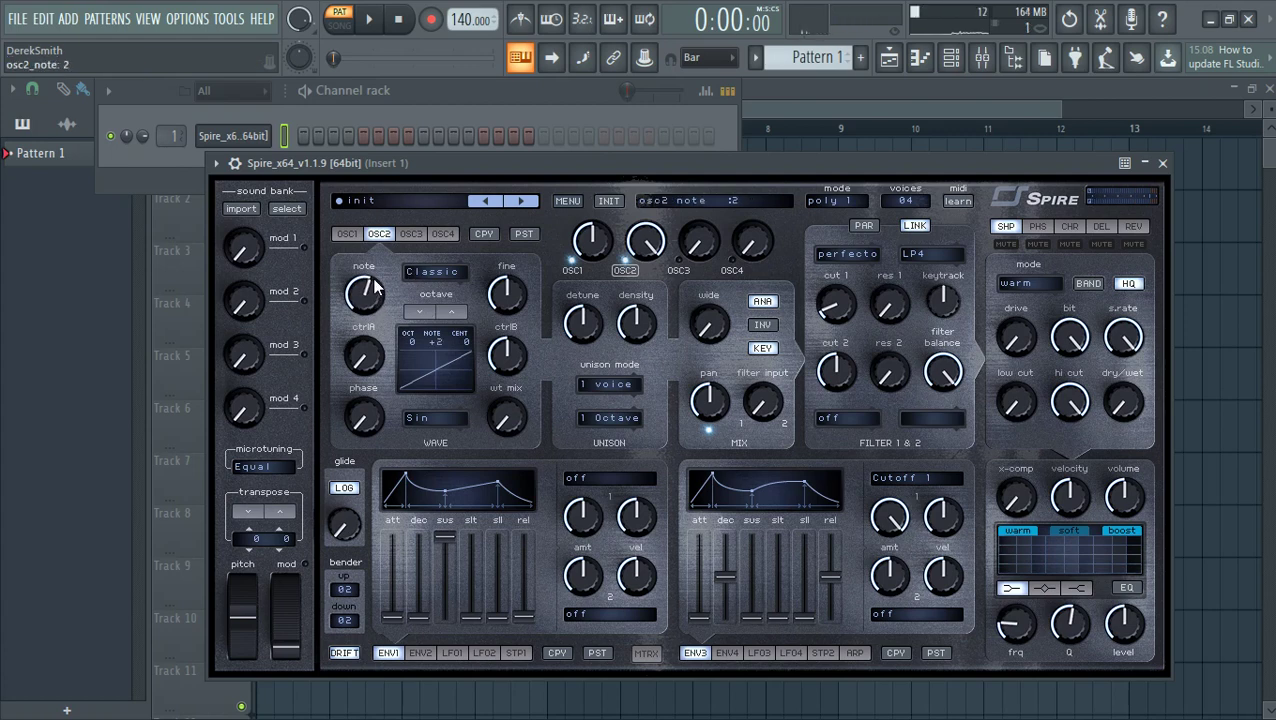
- Transpose oscillator 2 to note -5 with 9 unison voices and play test notes
{"action": "left_click_drag", "start_coordinate": [376, 259], "coordinate": [373, 303]}
{"action": "key", "text": "v"}
{"action": "key", "text": "v"}
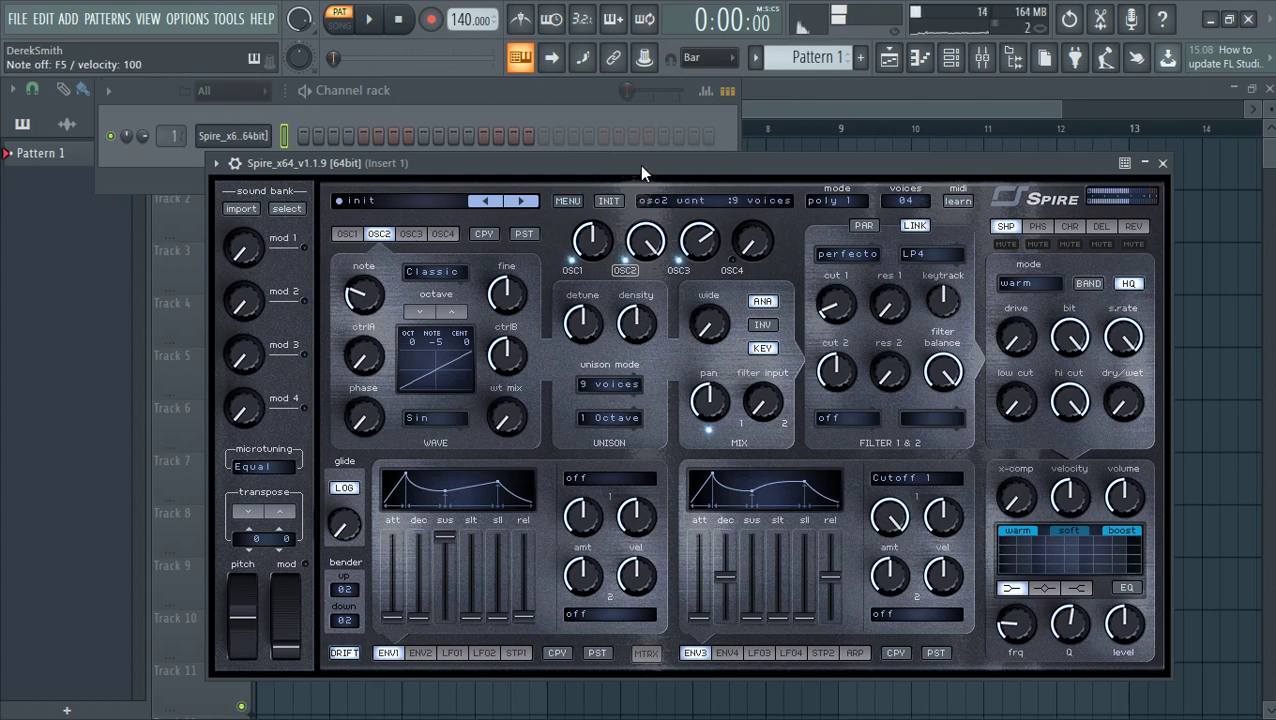
- Set oscillator 3 to 9 wide, detuned unison voices and turn down oscillator 2's mix level
{"action": "left_click_drag", "start_coordinate": [641, 173], "coordinate": [622, 396]}
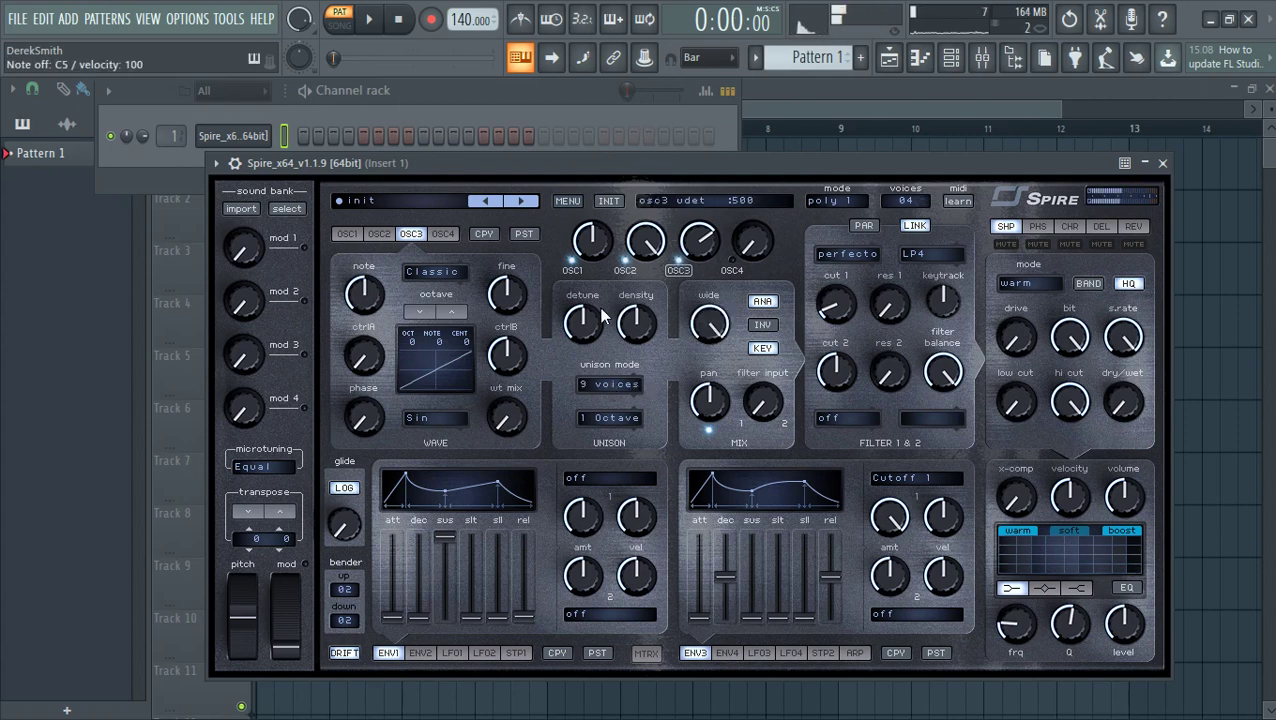
{"action": "key", "text": "v"}
{"action": "left_click_drag", "start_coordinate": [591, 271], "coordinate": [590, 279]}
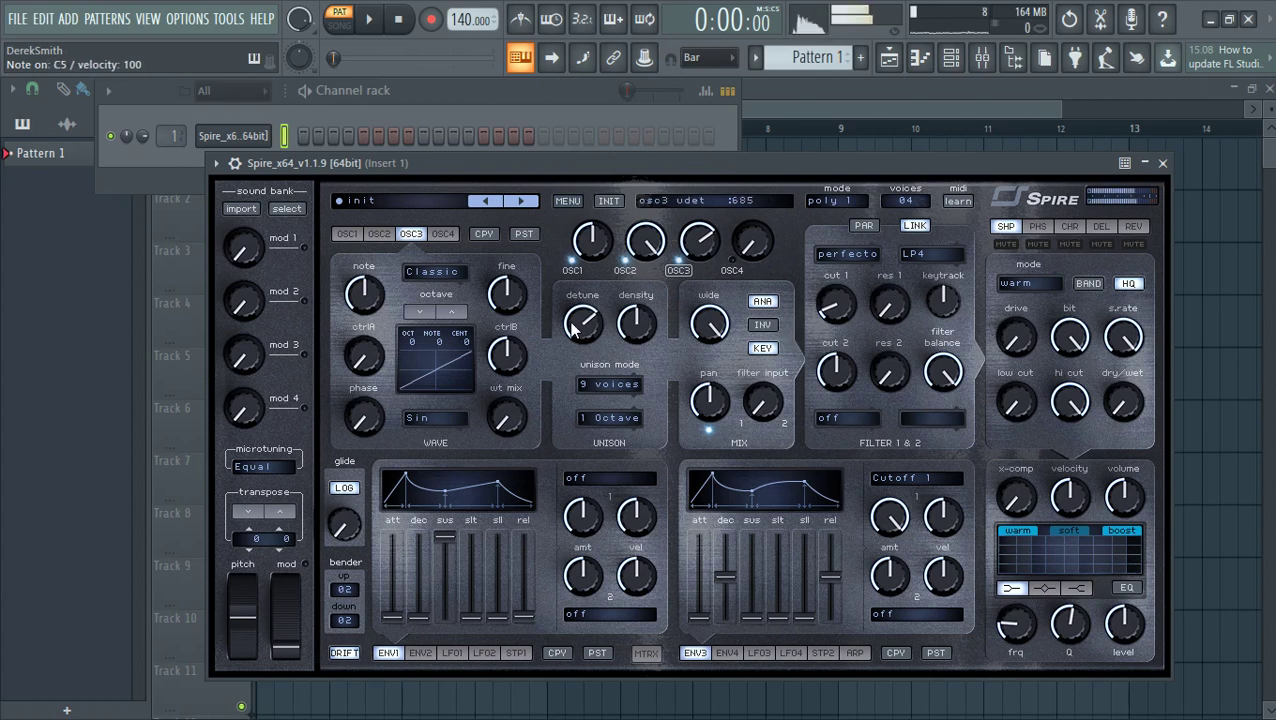
{"action": "key", "text": "v"}
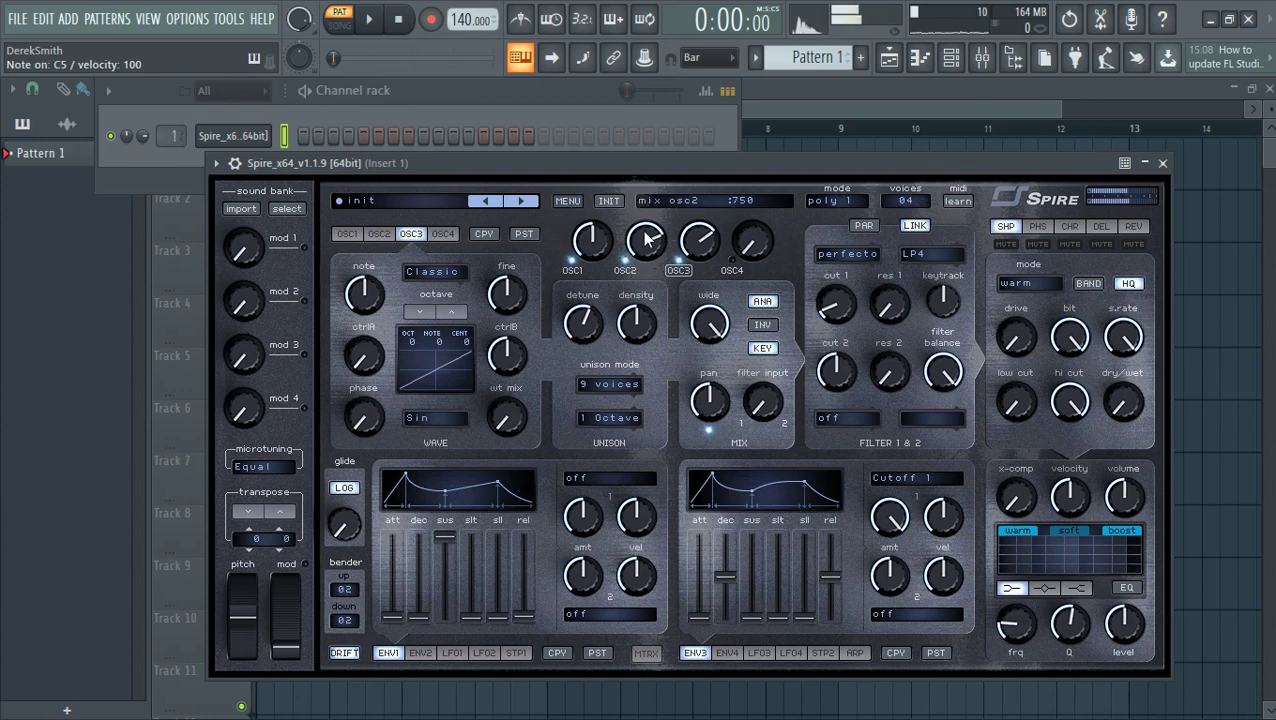
{"action": "left_click_drag", "start_coordinate": [646, 240], "coordinate": [645, 250]}
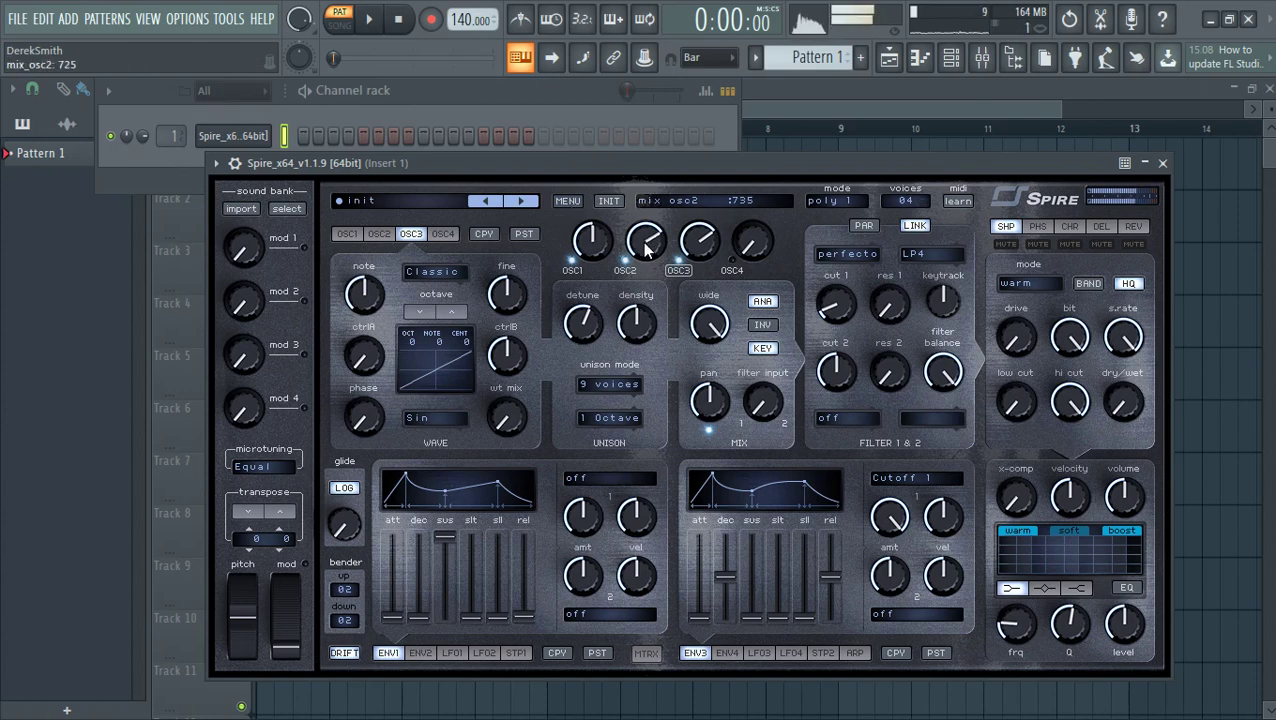
- Open the piano roll and place a short G4 note at the start of bar 1, testing other pitches above it
{"action": "left_click", "coordinate": [920, 57]}
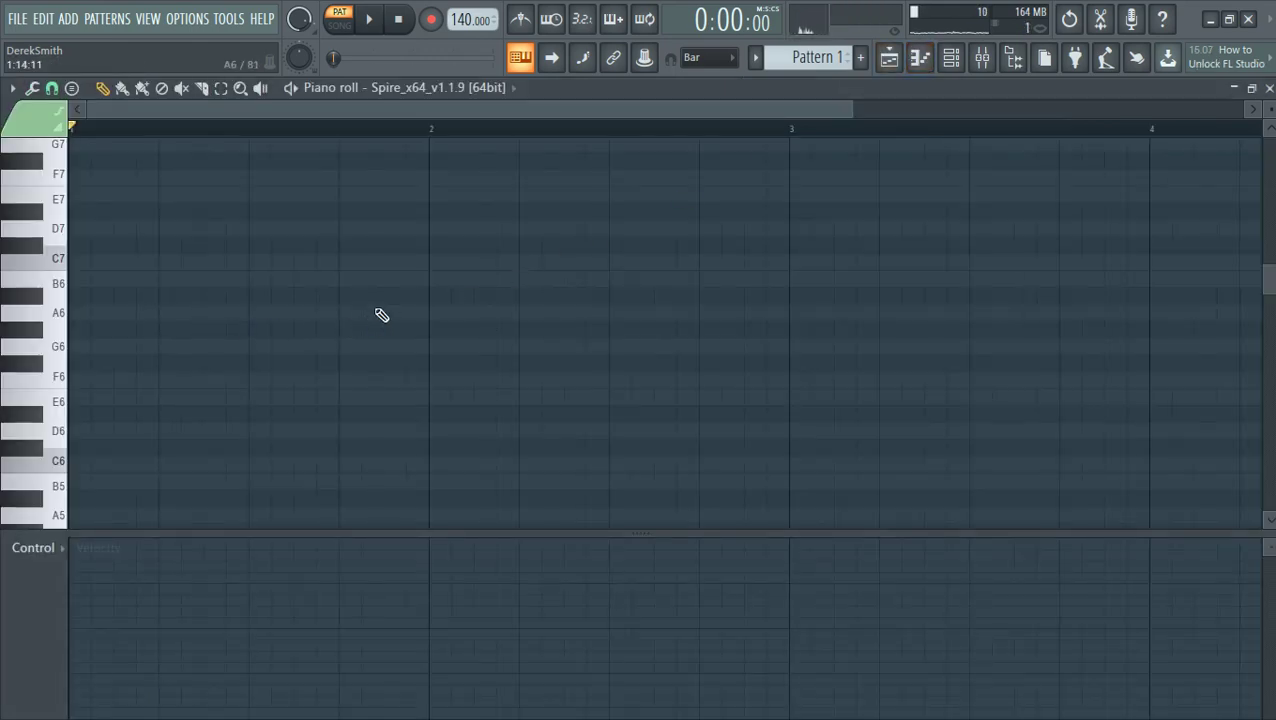
{"action": "scroll", "coordinate": [279, 262], "scroll_direction": "down", "scroll_amount": 5}
{"action": "scroll", "coordinate": [166, 365], "scroll_direction": "down", "scroll_amount": 3}
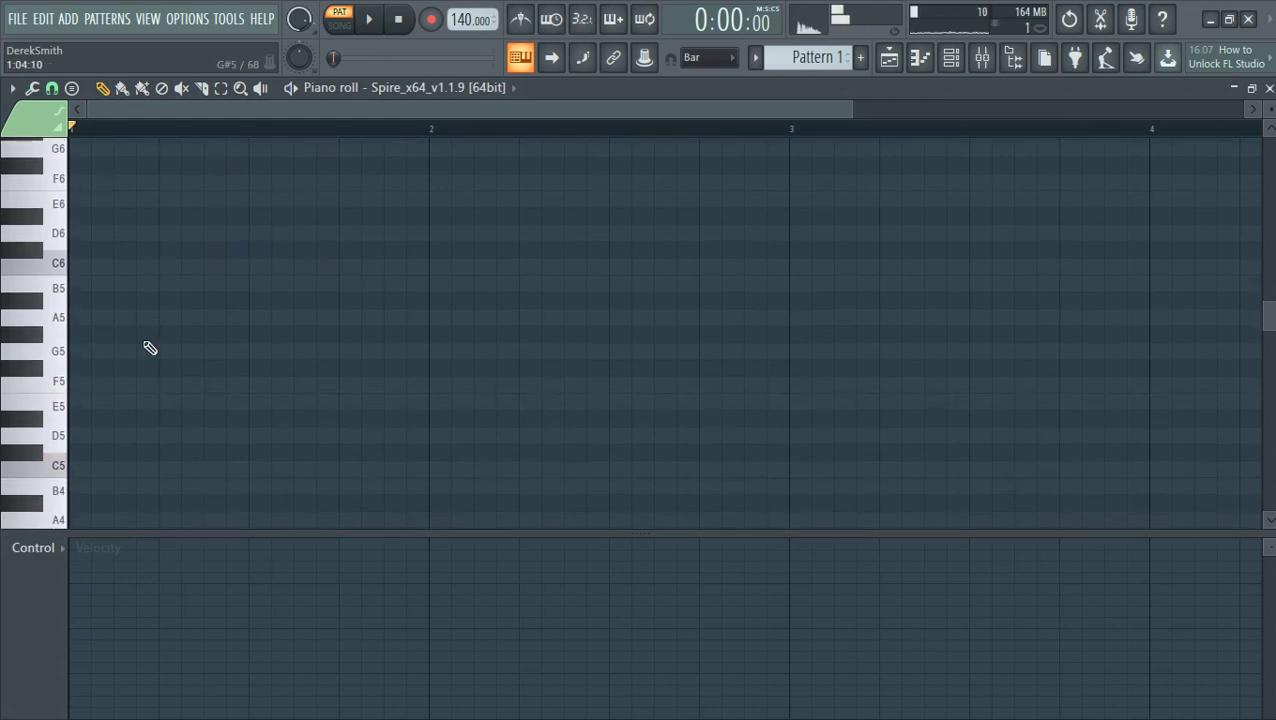
{"action": "left_click", "coordinate": [88, 267]}
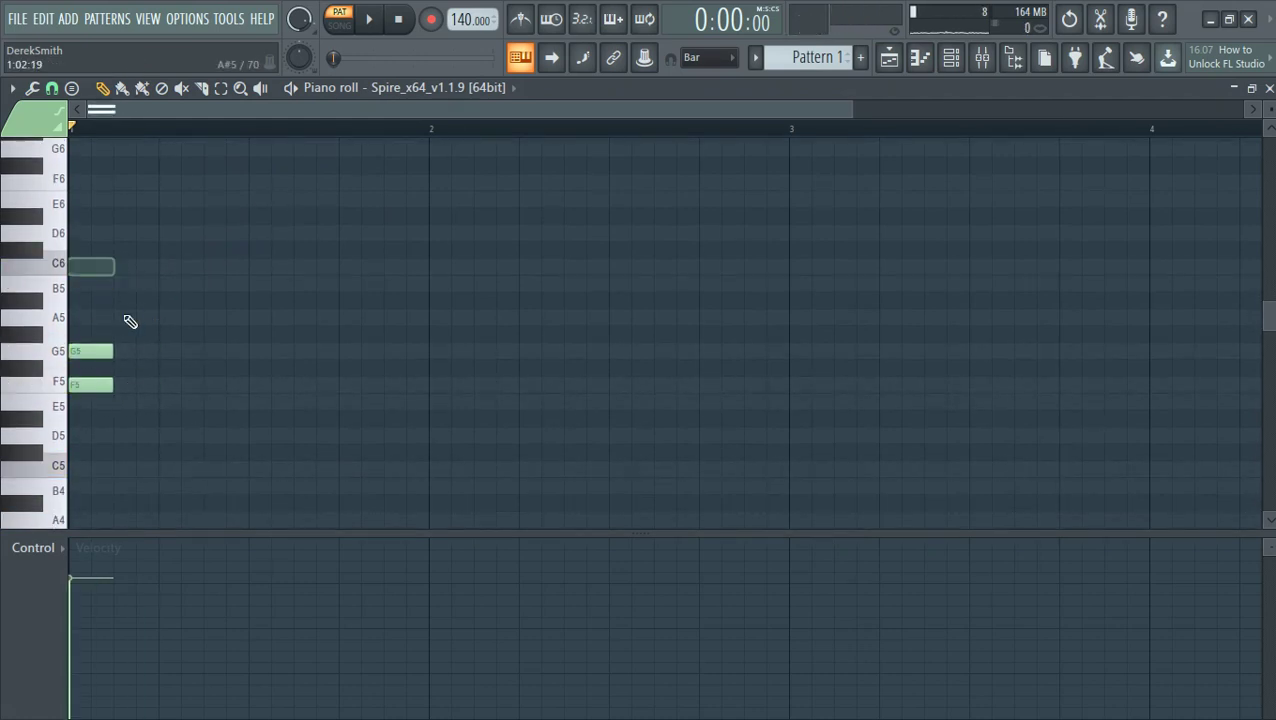
{"action": "scroll", "coordinate": [125, 376], "scroll_direction": "down", "scroll_amount": 2}
{"action": "left_click_drag", "start_coordinate": [104, 409], "coordinate": [66, 453]}
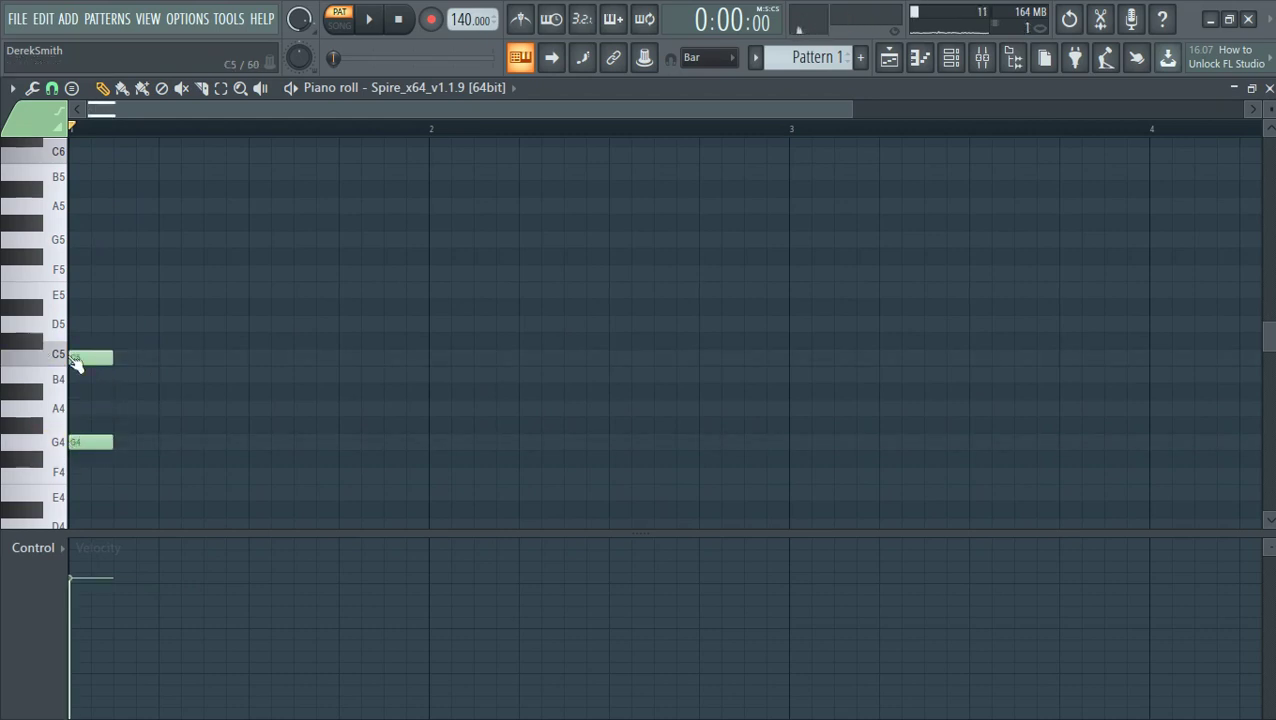
- Try a G#5 note above the G4 at the start of bar 1 and play it back
{"action": "left_click_drag", "start_coordinate": [46, 309], "coordinate": [88, 208]}
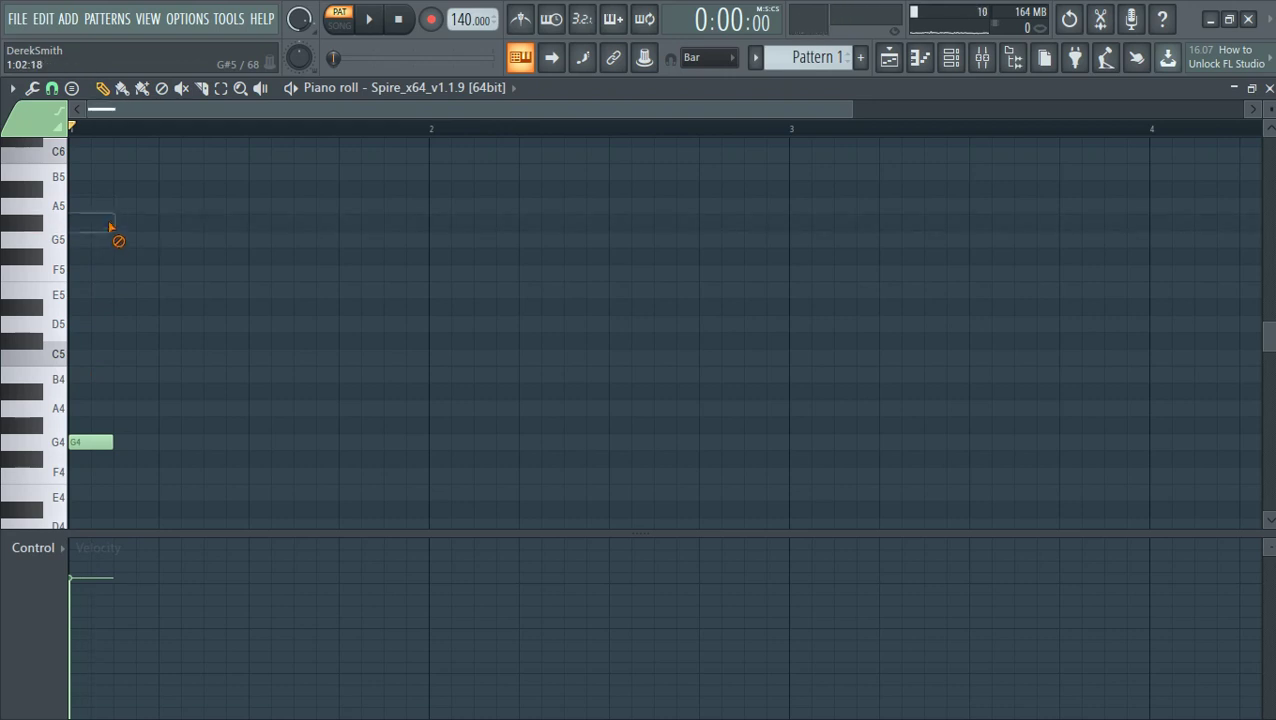
{"action": "key", "text": "space"}
{"action": "key", "text": "space"}
{"action": "left_click_drag", "start_coordinate": [101, 205], "coordinate": [95, 221]}
{"action": "key", "text": "space"}
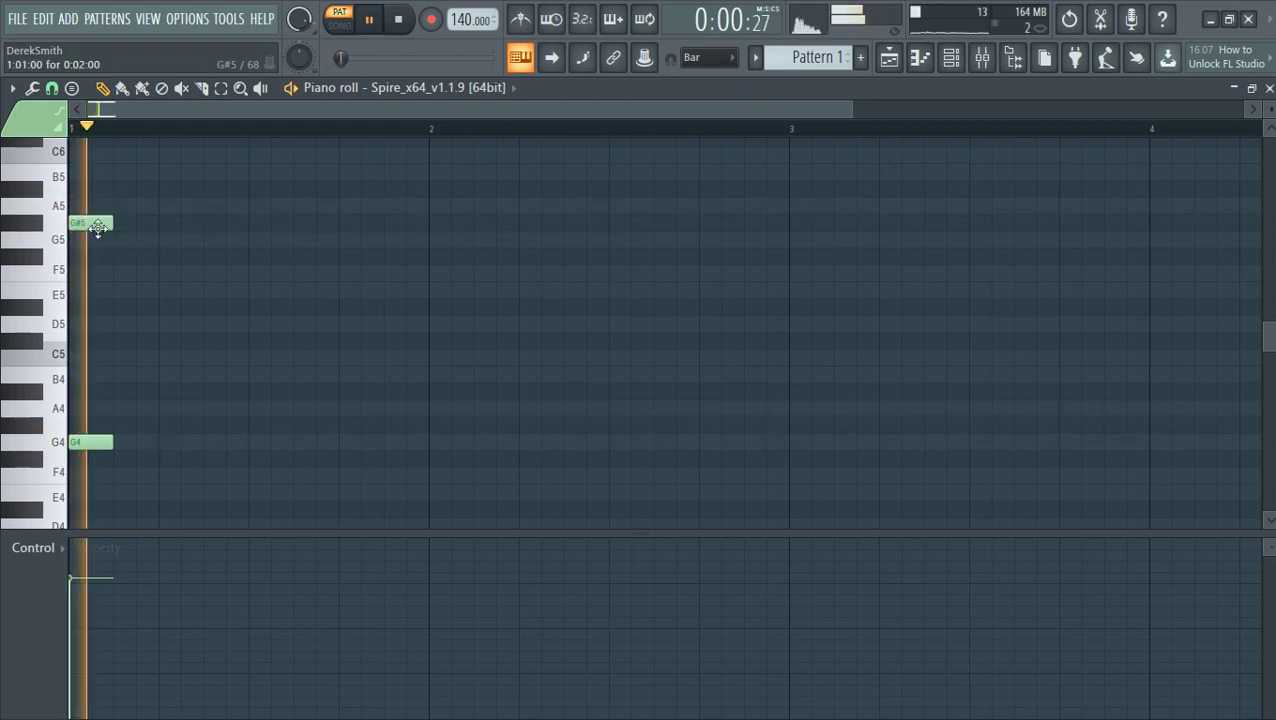
{"action": "key", "text": "space"}
{"action": "right_click", "coordinate": [94, 221]}
- Stack A5, F#5 and D5 above the G4 to form a four-note chord and play it back
{"action": "left_click", "coordinate": [95, 206]}
{"action": "right_click", "coordinate": [105, 257]}
{"action": "left_click_drag", "start_coordinate": [98, 257], "coordinate": [77, 258]}
{"action": "key", "text": "space"}
{"action": "key", "text": "space"}
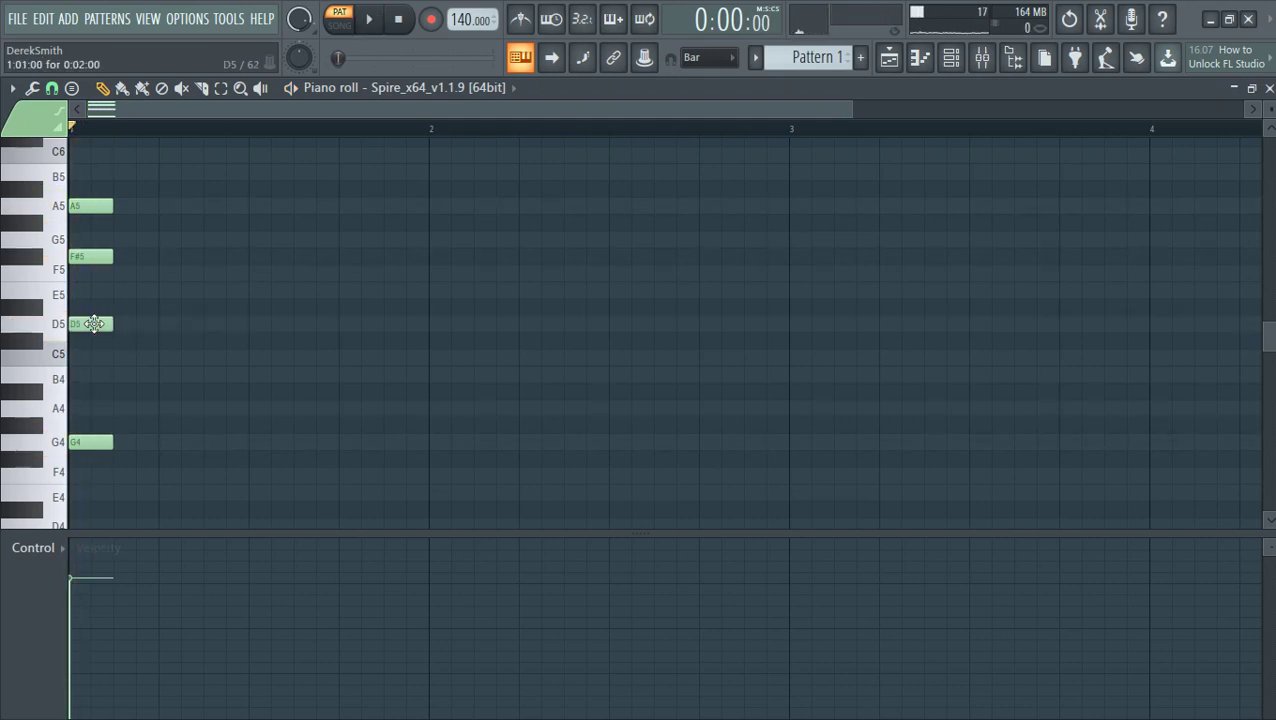
{"action": "key", "text": "space"}
{"action": "key", "text": "space"}
- Copy the four-note chord along bar 1 to build a six-hit rhythm, play it back and deselect the notes
{"action": "left_click_drag", "start_coordinate": [134, 476], "coordinate": [62, 150], "text": "ctrl"}
{"action": "left_click_drag", "start_coordinate": [86, 239], "coordinate": [407, 239], "text": "shift"}
{"action": "key", "text": "space"}
{"action": "key", "text": "space"}
{"action": "key", "text": "space"}
{"action": "key", "text": "ctrl+d"}
- Reopen the Spire synth from the channel rack and set oscillator 1 to 5 unison voices
{"action": "left_click", "coordinate": [952, 58]}
{"action": "left_click", "coordinate": [262, 131]}
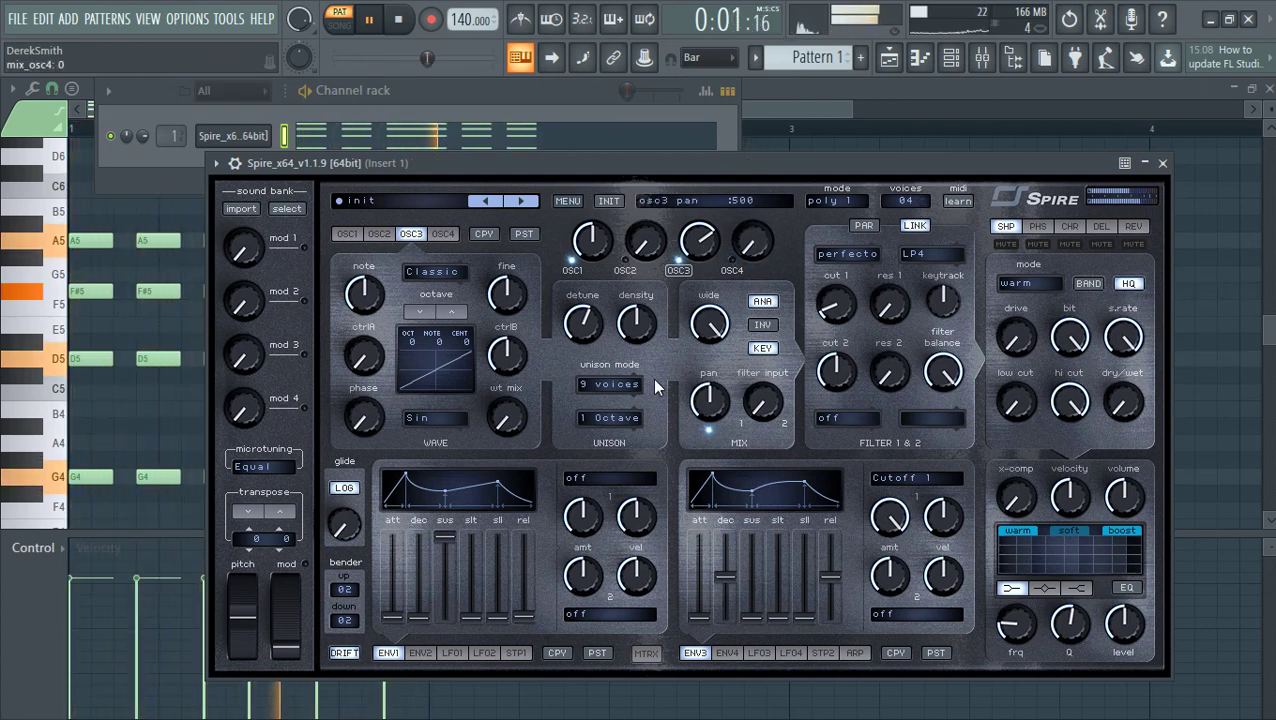
{"action": "left_click", "coordinate": [347, 234]}
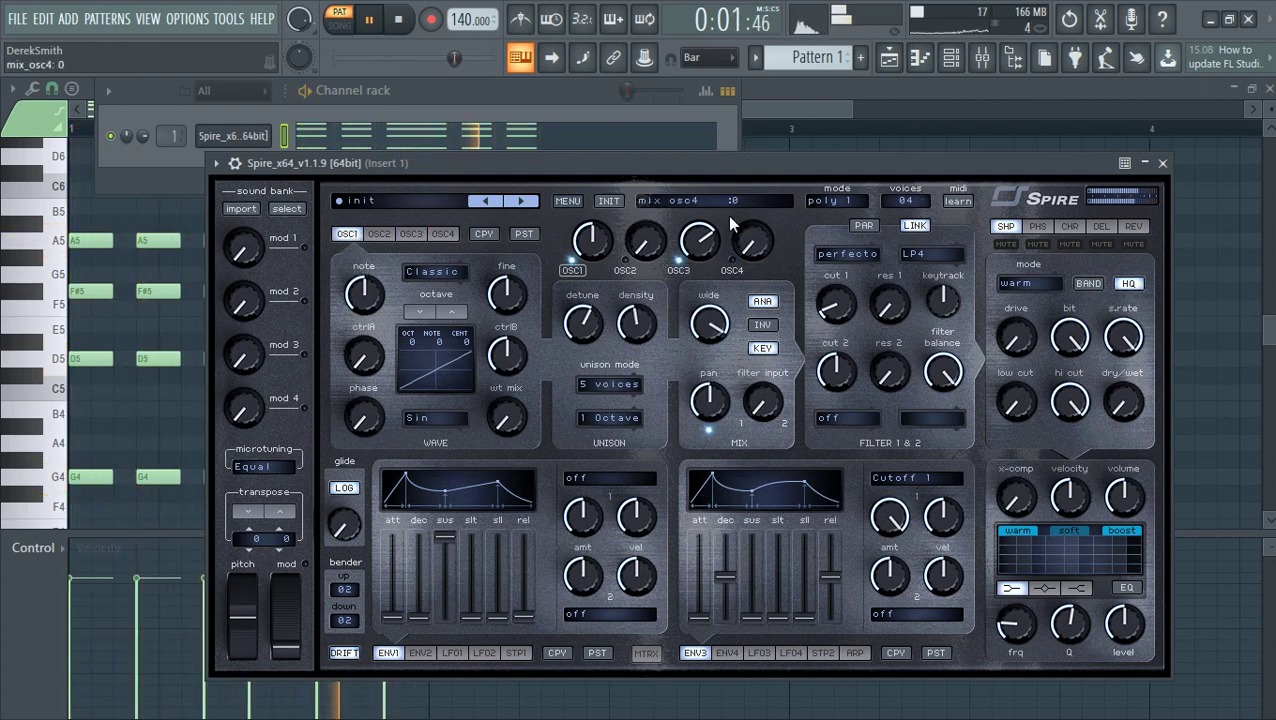
- Shape oscillator 2 with 2 unison voices, ctrlA at maximum and a reduced mix level
{"action": "left_click", "coordinate": [377, 234]}
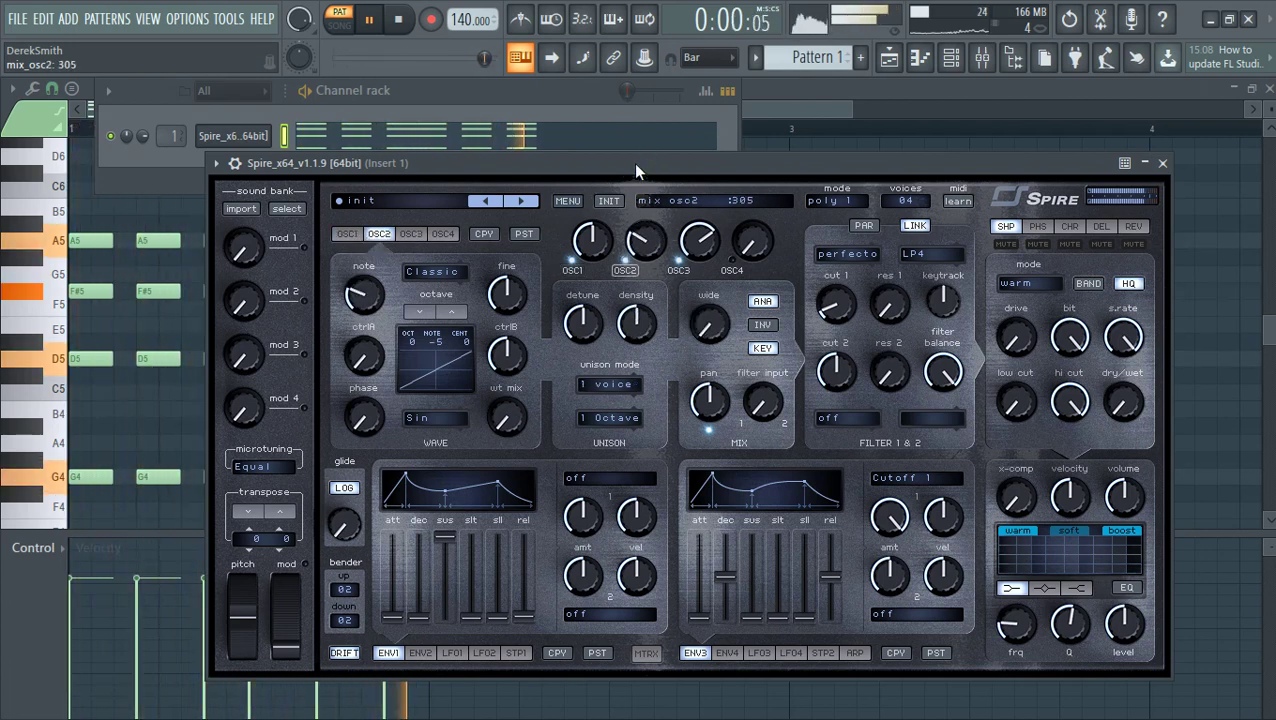
{"action": "left_click", "coordinate": [613, 389]}
{"action": "left_click_drag", "start_coordinate": [370, 356], "coordinate": [349, 170]}
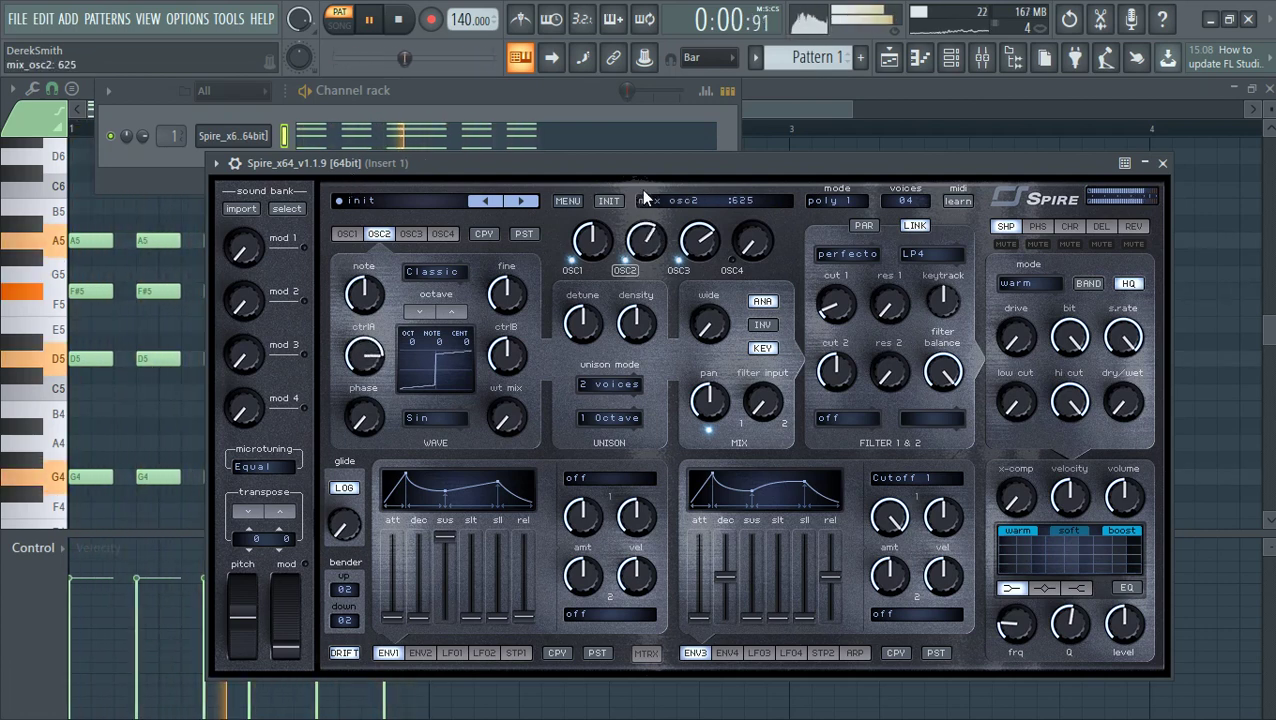
{"action": "left_click_drag", "start_coordinate": [636, 231], "coordinate": [636, 250]}
{"action": "left_click_drag", "start_coordinate": [366, 358], "coordinate": [366, 300]}
{"action": "left_click_drag", "start_coordinate": [508, 358], "coordinate": [464, 313]}
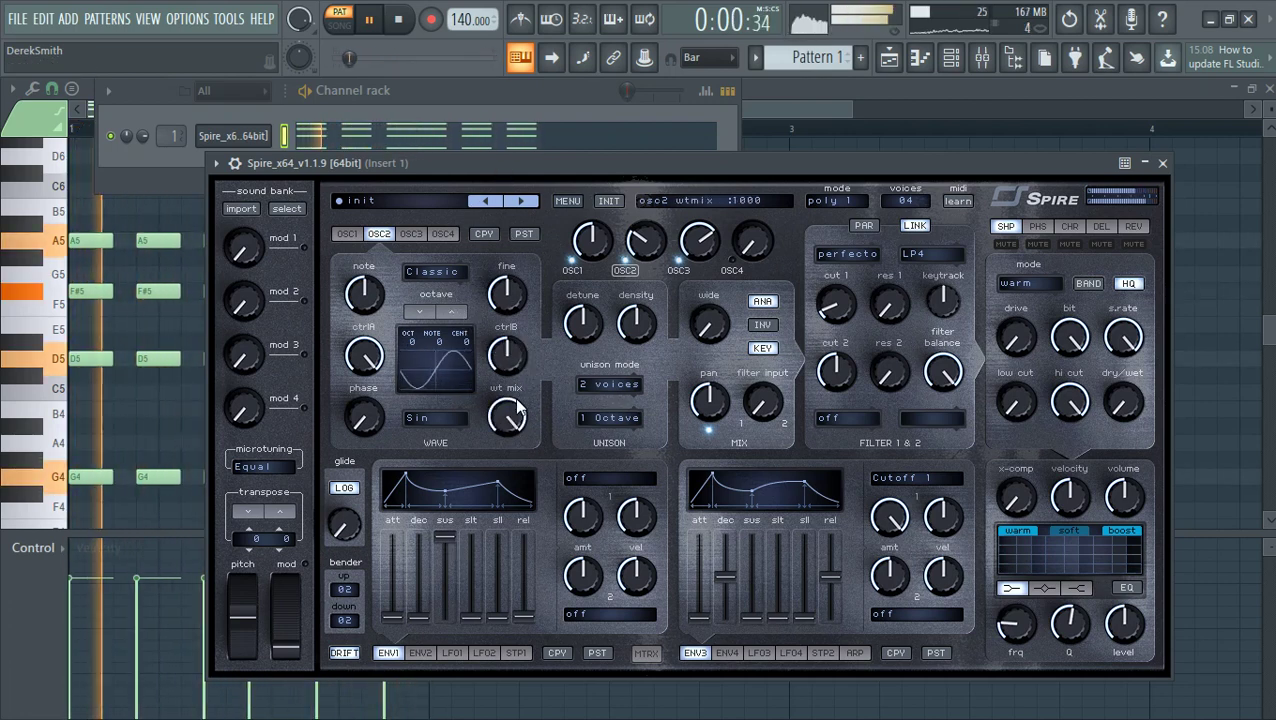
- Raise filter 1's cutoff to 415 and set envelope 3 to amount 795, decay about 356 and a little sustain
{"action": "key", "text": "space"}
{"action": "left_click_drag", "start_coordinate": [835, 259], "coordinate": [835, 240]}
{"action": "key", "text": "space"}
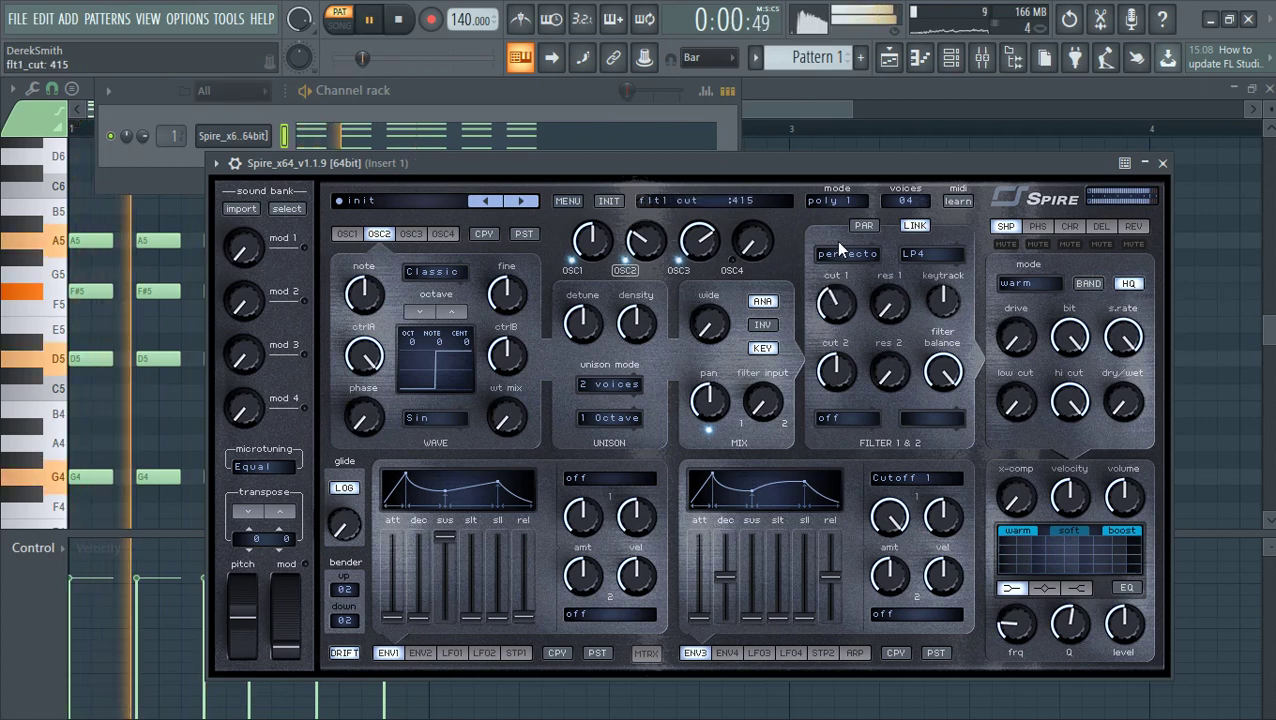
{"action": "left_click_drag", "start_coordinate": [727, 576], "coordinate": [727, 581]}
{"action": "left_click_drag", "start_coordinate": [896, 510], "coordinate": [887, 541]}
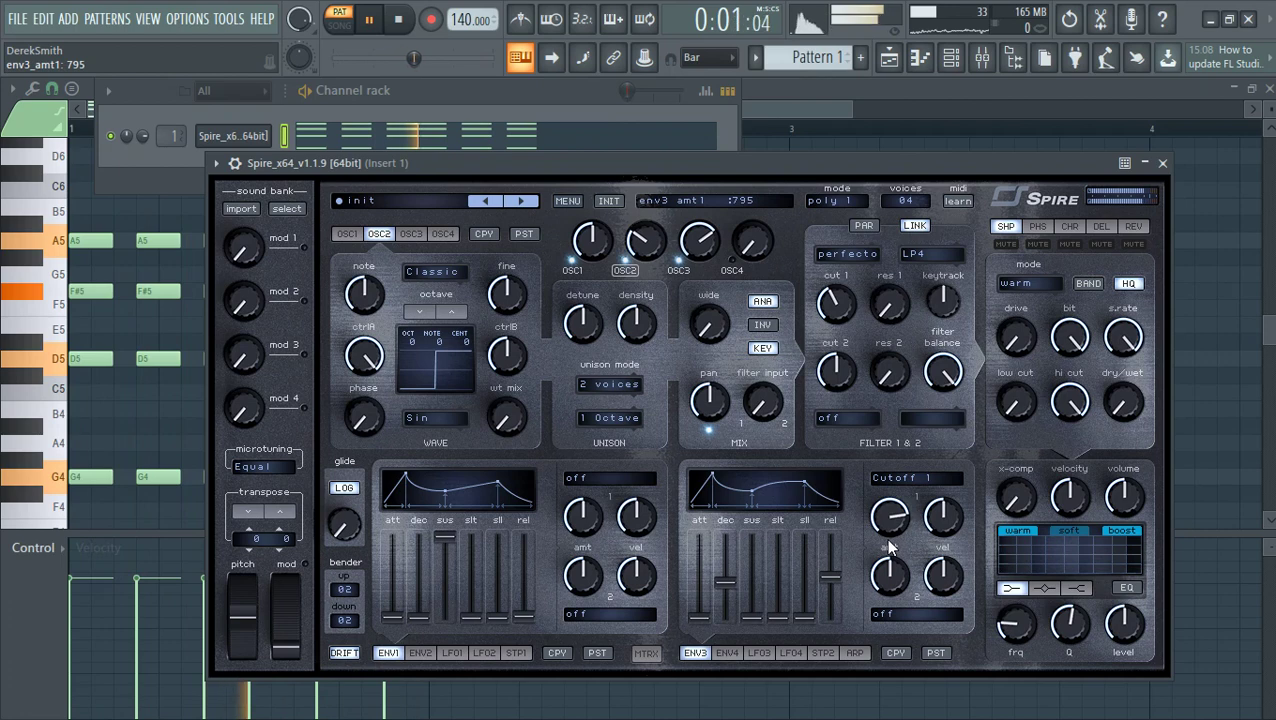
{"action": "left_click_drag", "start_coordinate": [748, 615], "coordinate": [727, 598]}
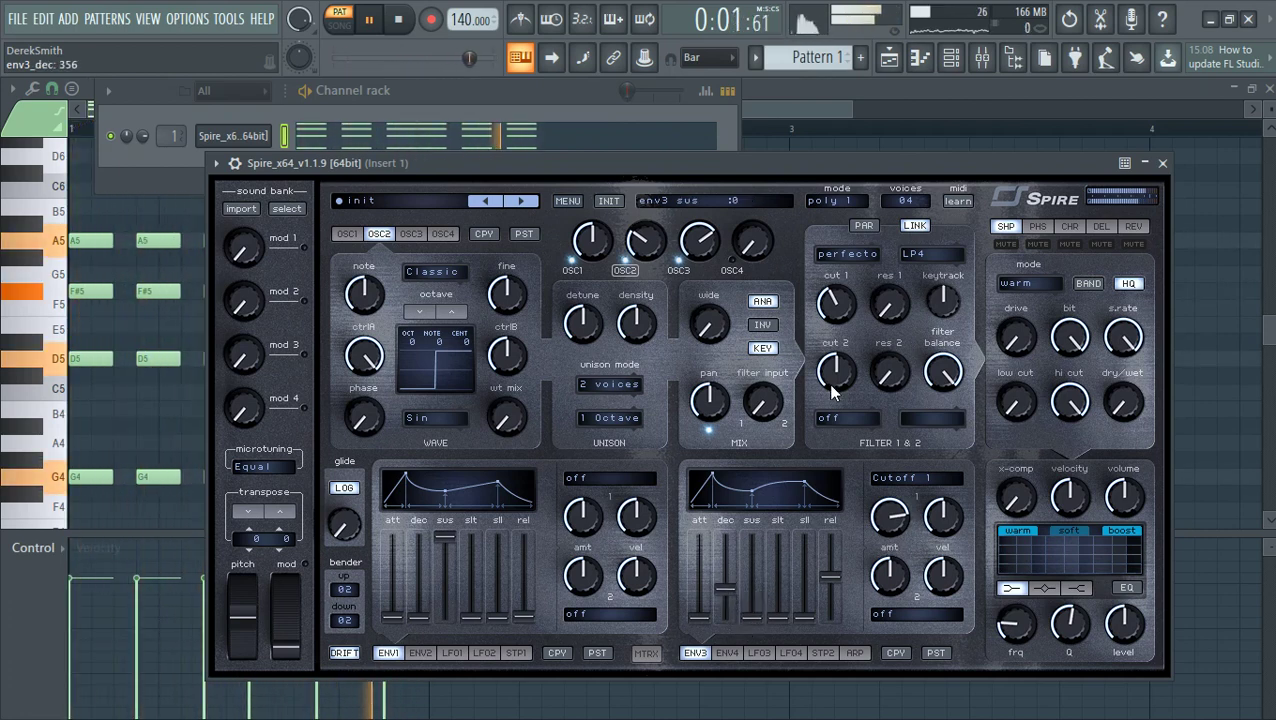
{"action": "left_click_drag", "start_coordinate": [734, 595], "coordinate": [747, 598]}
- Fine-tune filter 1's cutoff to 550 while the pattern plays and lower the system volume to 20
{"action": "left_click_drag", "start_coordinate": [834, 293], "coordinate": [834, 270]}
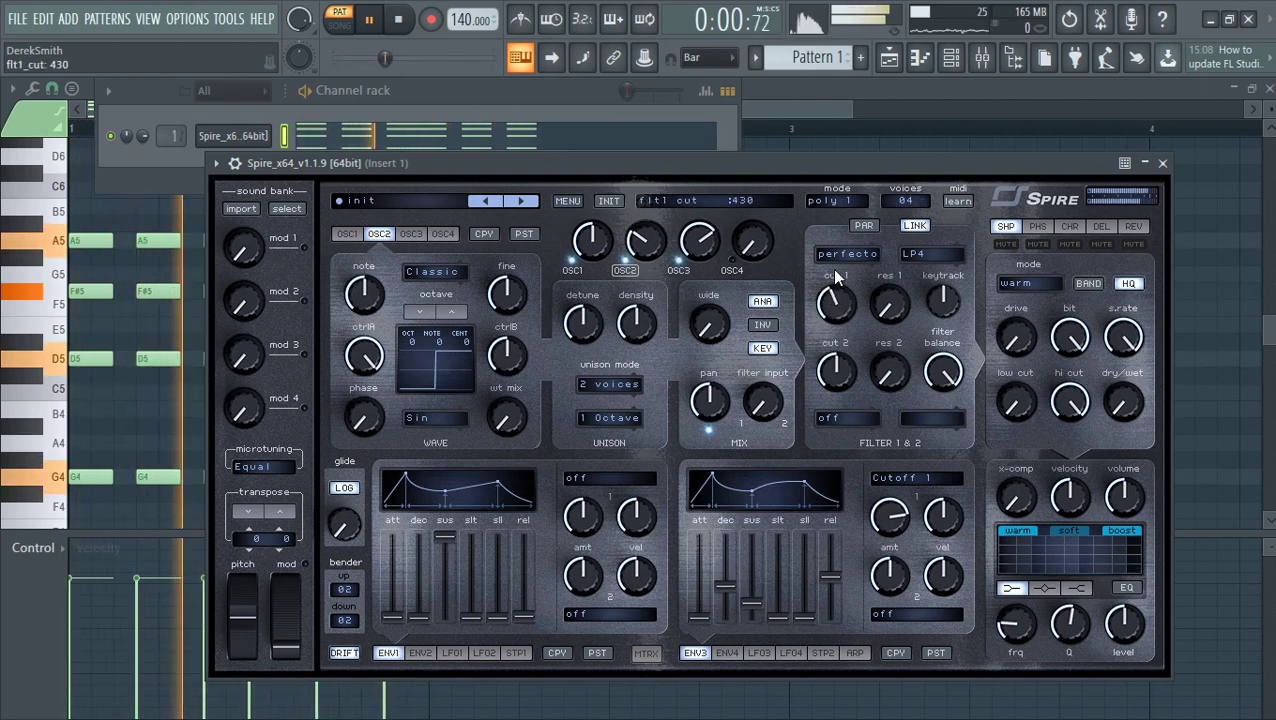
{"action": "key", "text": "XF86AudioLowerVolume"}
{"action": "key", "text": "XF86AudioLowerVolume"}
{"action": "key", "text": "XF86AudioLowerVolume"}
{"action": "key", "text": "XF86AudioLowerVolume"}
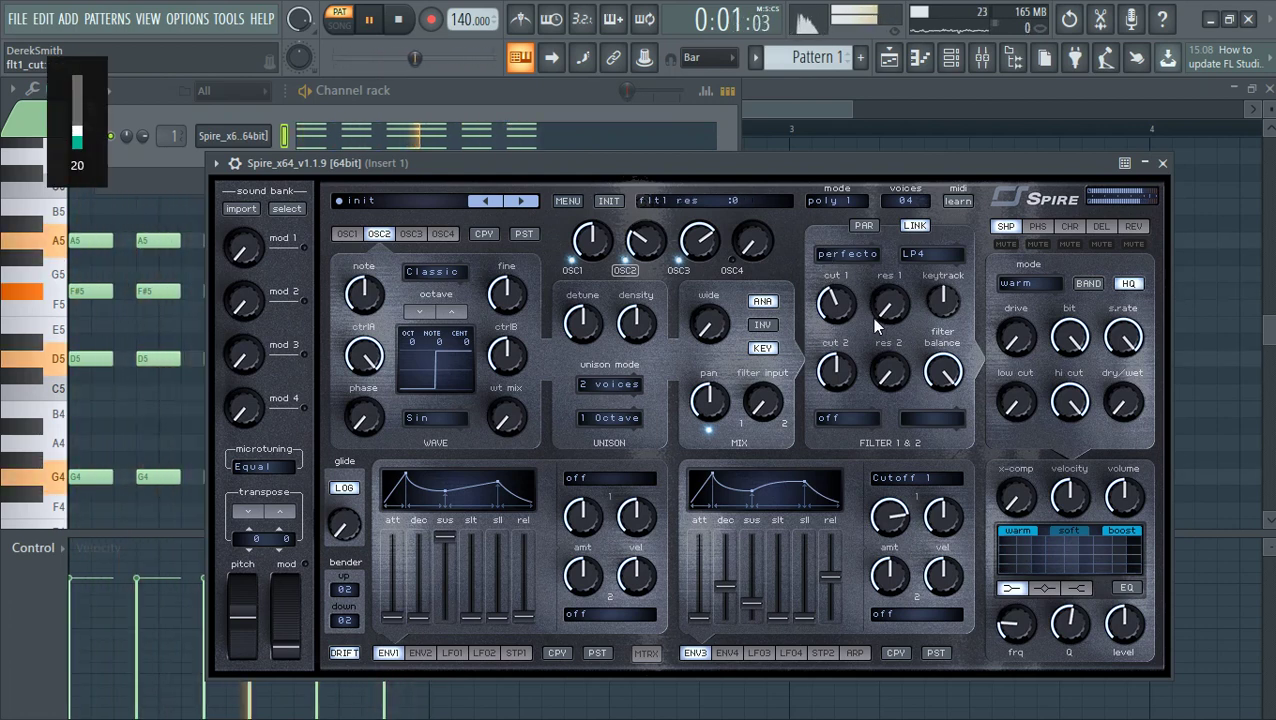
{"action": "left_click_drag", "start_coordinate": [843, 311], "coordinate": [843, 358]}
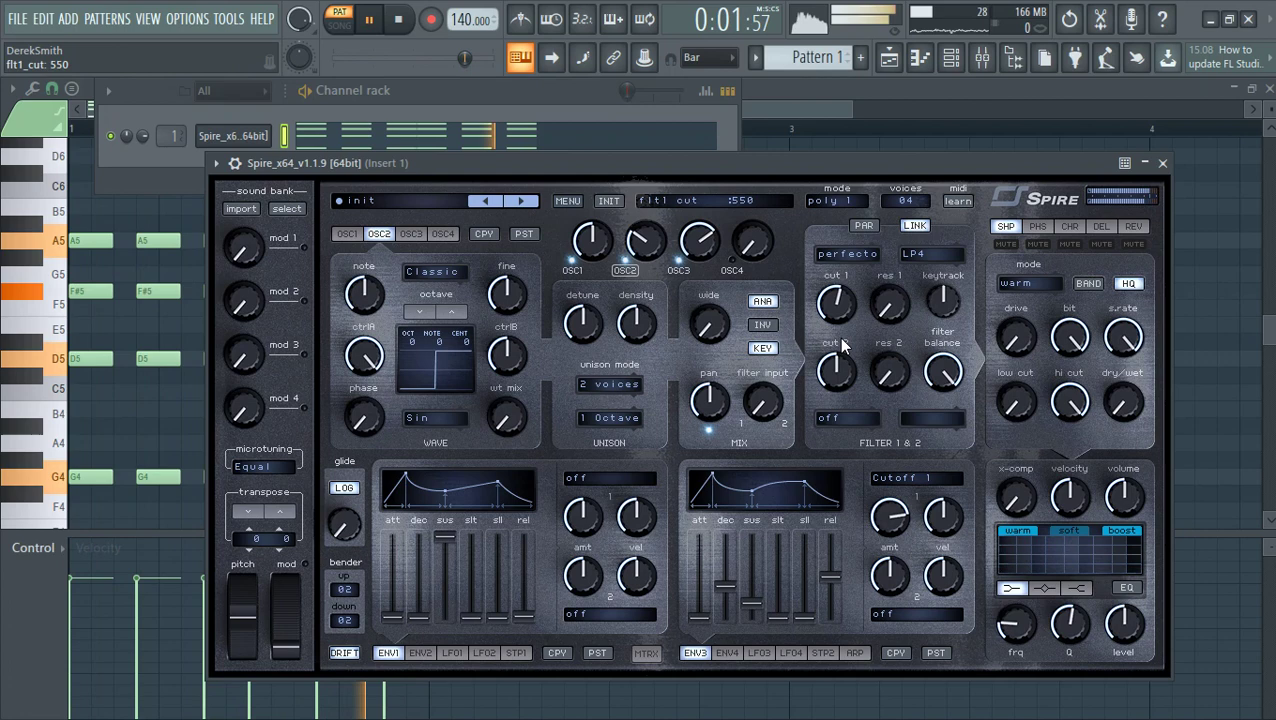
- Set the project tempo to 128 BPM and stop playback
{"action": "left_click_drag", "start_coordinate": [465, 19], "coordinate": [465, 33]}
{"action": "key", "text": "space"}
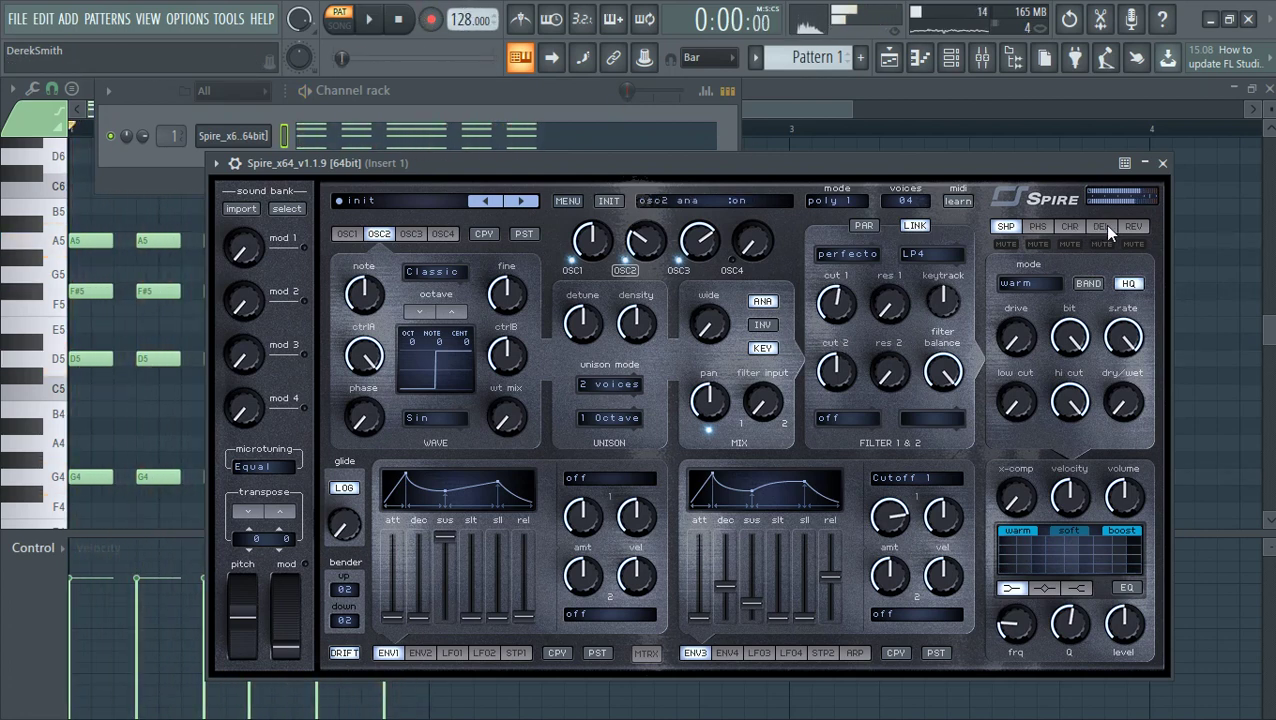
- Set the plate1 reverb to unsynced predelay 205 and decay 225, and adjust its dry/wet mix during playback
{"action": "left_click", "coordinate": [1131, 227]}
{"action": "key", "text": "space"}
{"action": "left_click", "coordinate": [1016, 284]}
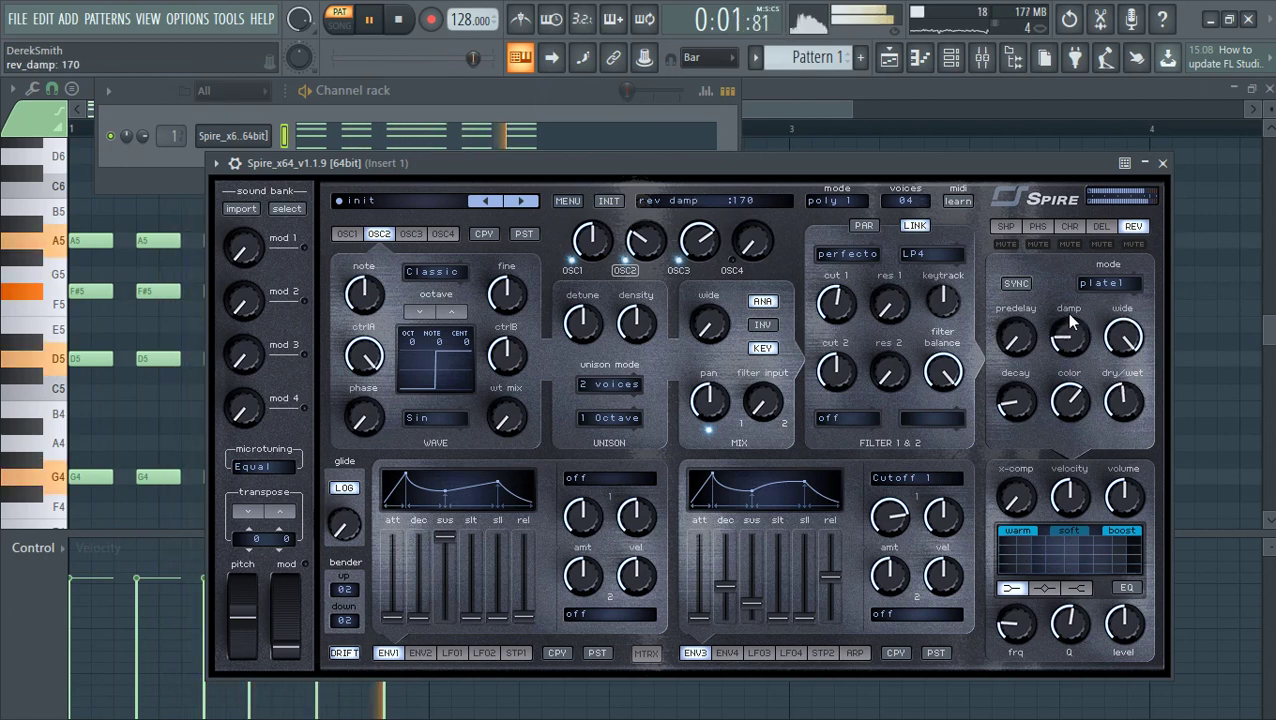
{"action": "left_click", "coordinate": [1016, 284]}
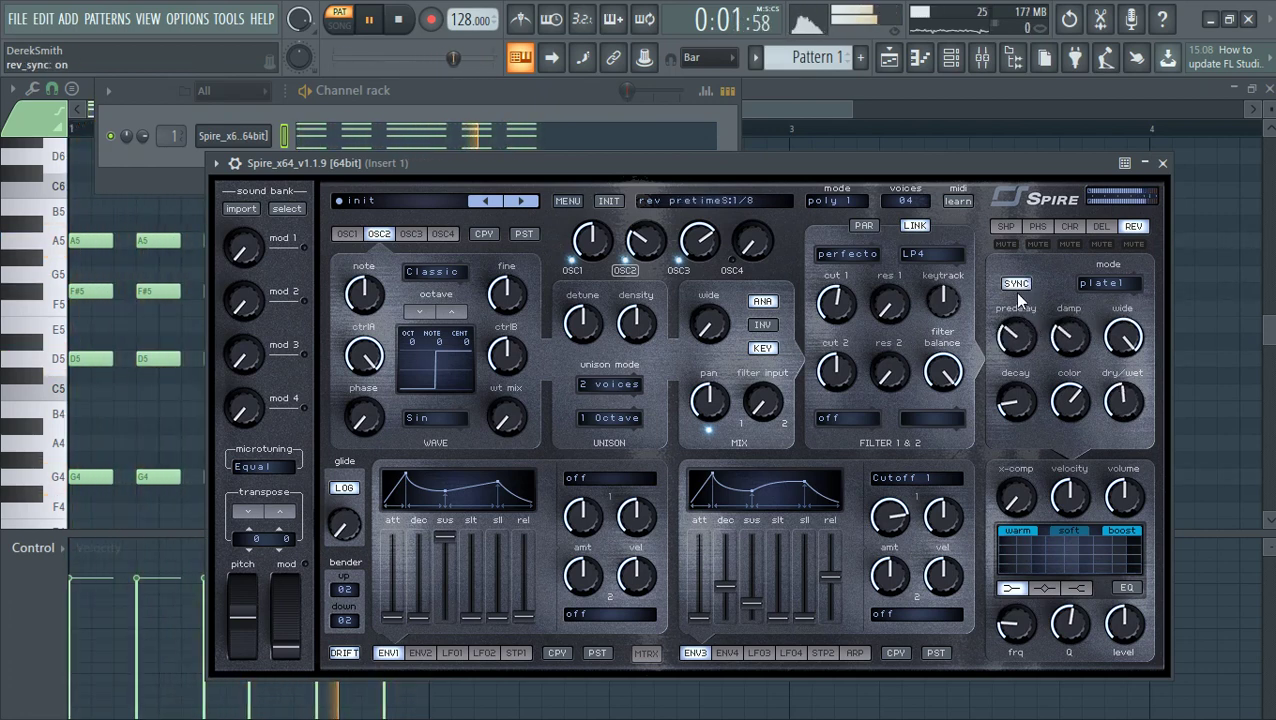
{"action": "left_click_drag", "start_coordinate": [1020, 318], "coordinate": [1012, 325]}
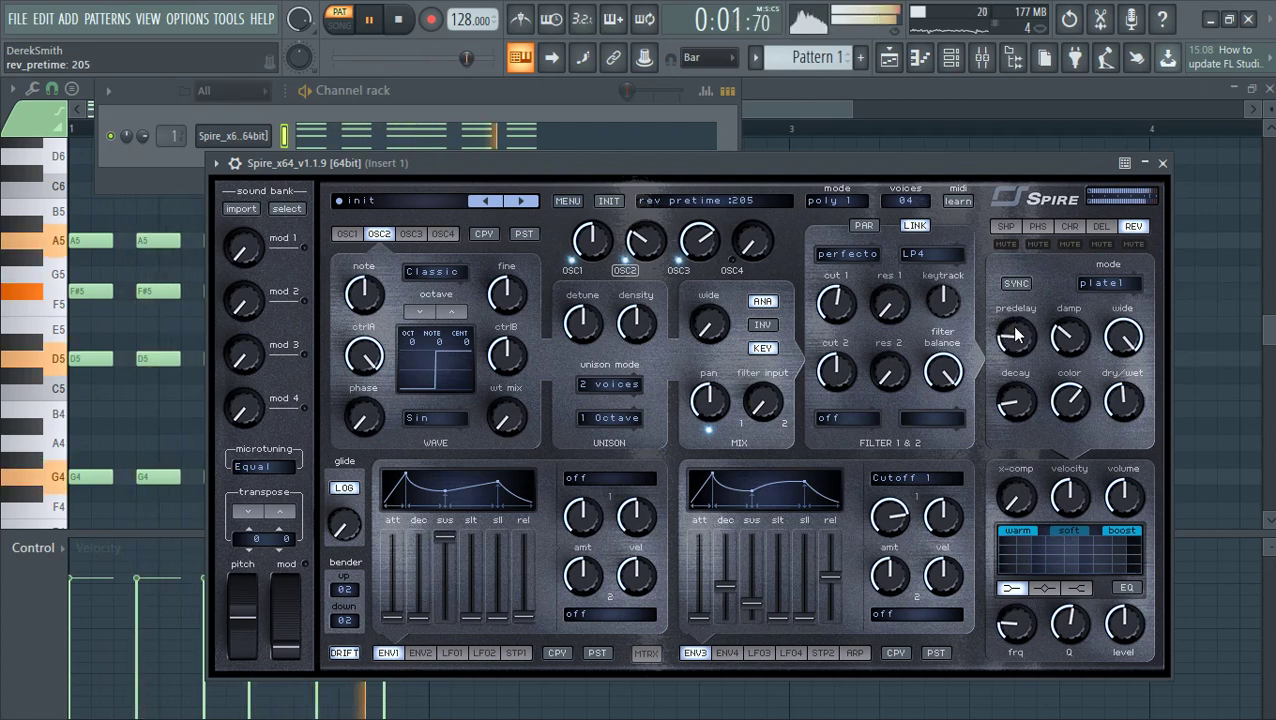
{"action": "left_click_drag", "start_coordinate": [1016, 403], "coordinate": [1006, 458]}
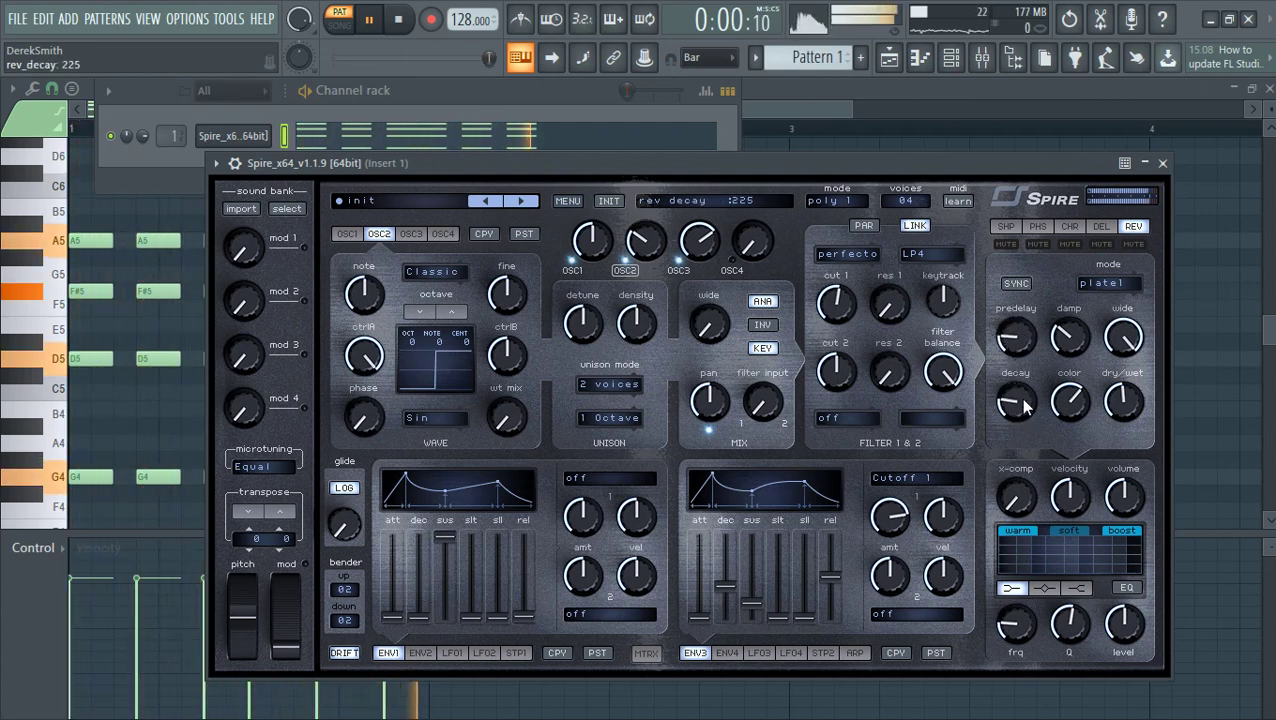
{"action": "mouse_move", "coordinate": [1122, 403]}
{"action": "left_mouse_down"}
{"action": "mouse_move", "coordinate": [1118, 425]}
{"action": "mouse_move", "coordinate": [1120, 393]}
{"action": "left_mouse_up"}
{"action": "key", "text": "space"}
- Set the delay effect's wide to 960 and reduce its dry/wet mix while listening to the pattern
{"action": "left_click", "coordinate": [1101, 226]}
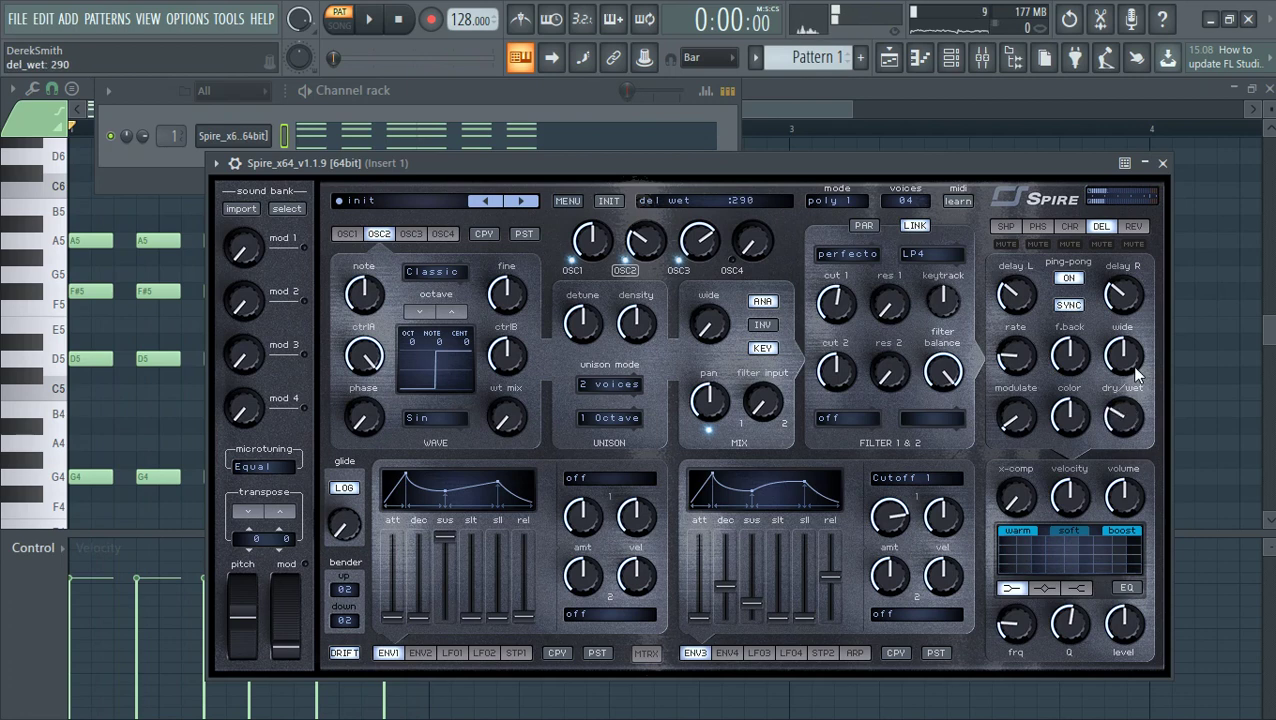
{"action": "key", "text": "space"}
{"action": "left_click_drag", "start_coordinate": [1127, 414], "coordinate": [1130, 324]}
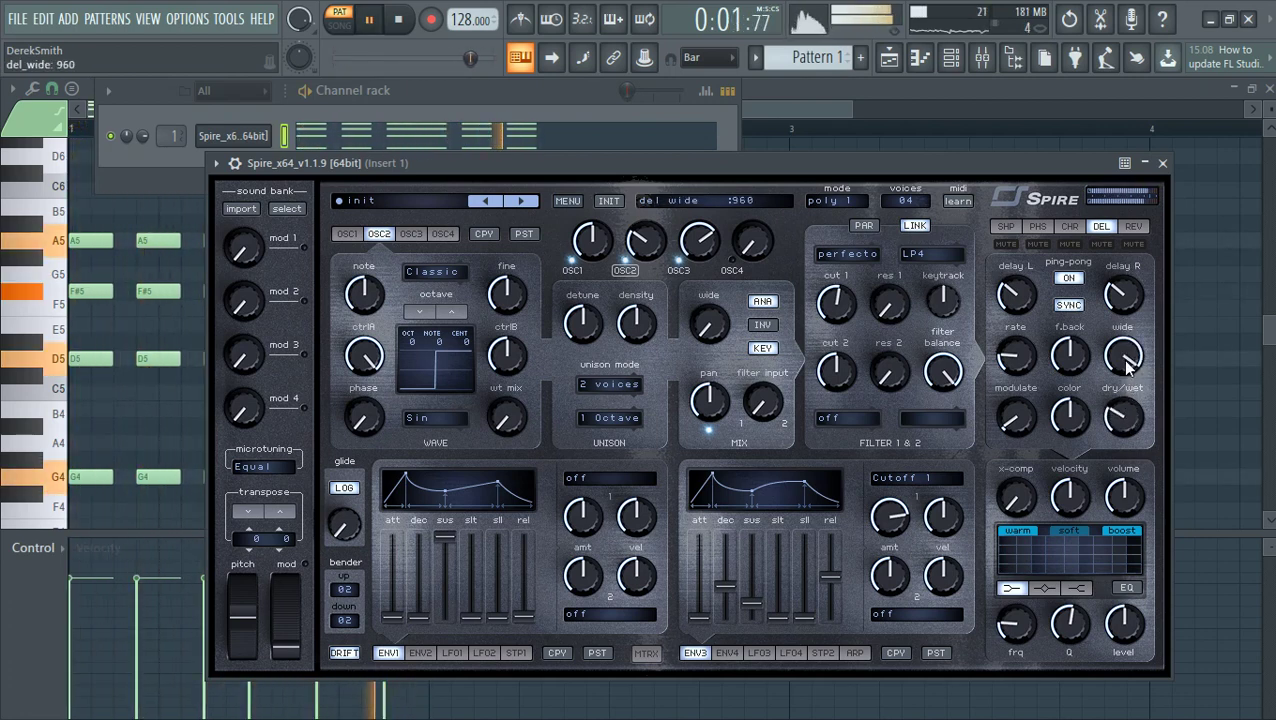
{"action": "key", "text": "space"}
{"action": "key", "text": "space"}
{"action": "left_click_drag", "start_coordinate": [1123, 415], "coordinate": [1125, 358]}
{"action": "left_click_drag", "start_coordinate": [1124, 410], "coordinate": [1119, 500]}
- Enable the synth's EQ and boost the high band, adjusting its level and frequency and setting Q to 570
{"action": "left_click", "coordinate": [1127, 588]}
{"action": "left_click_drag", "start_coordinate": [1124, 626], "coordinate": [1058, 600]}
{"action": "left_click", "coordinate": [1127, 590]}
{"action": "left_click", "coordinate": [1127, 590]}
{"action": "left_click", "coordinate": [1078, 588]}
{"action": "left_click_drag", "start_coordinate": [1128, 617], "coordinate": [1127, 603]}
{"action": "left_click", "coordinate": [1015, 621]}
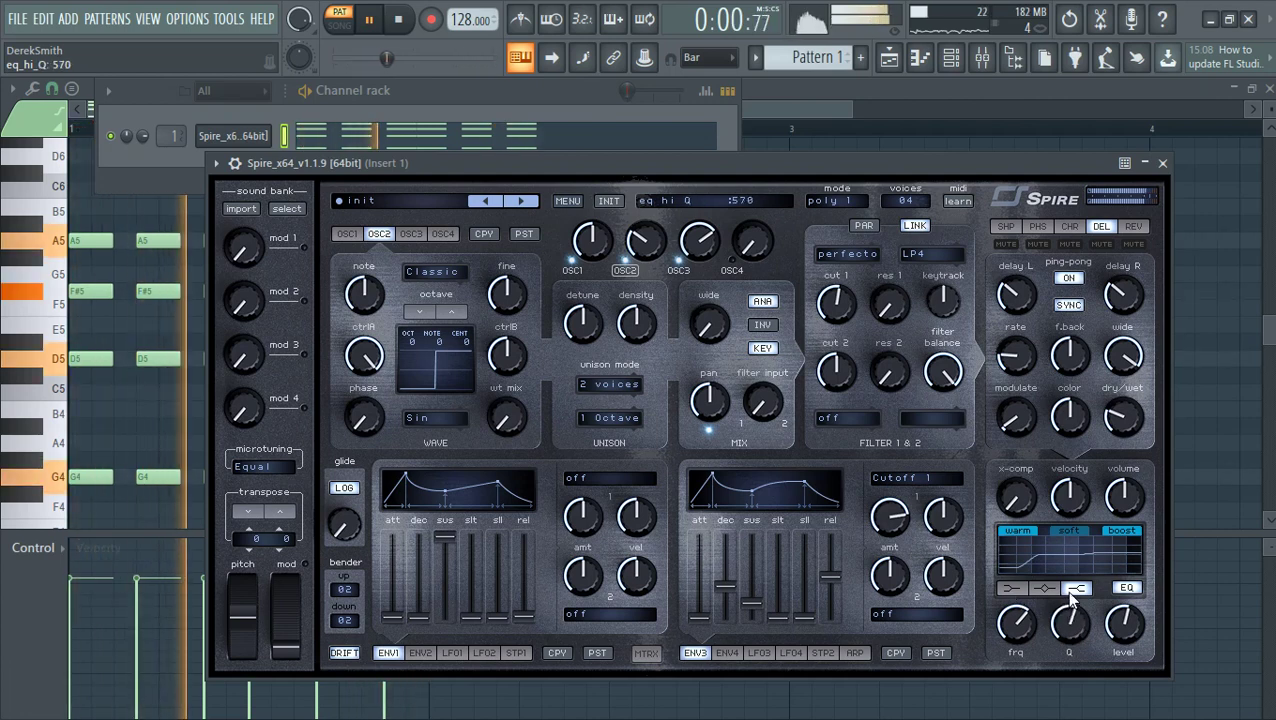
- Set the synth EQ's high band level to 585 and audition the pattern
{"action": "left_click_drag", "start_coordinate": [1122, 632], "coordinate": [1110, 627]}
{"action": "key", "text": "space"}
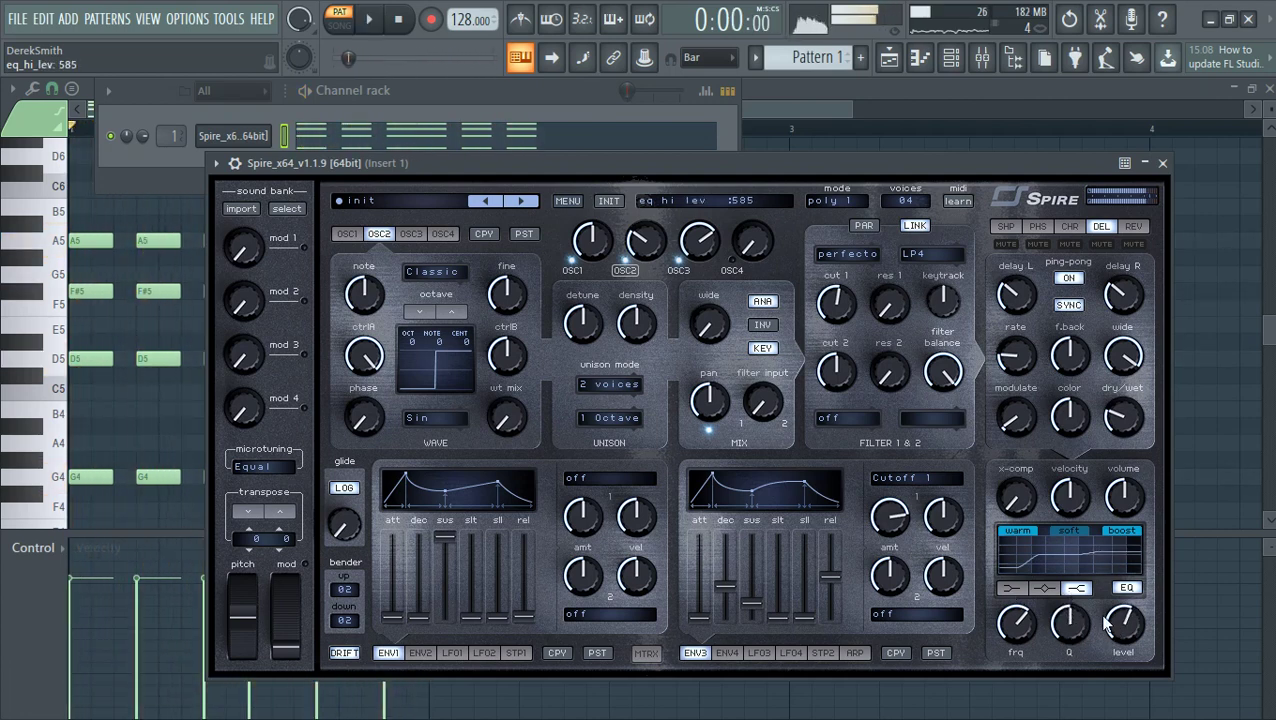
{"action": "key", "text": "space"}
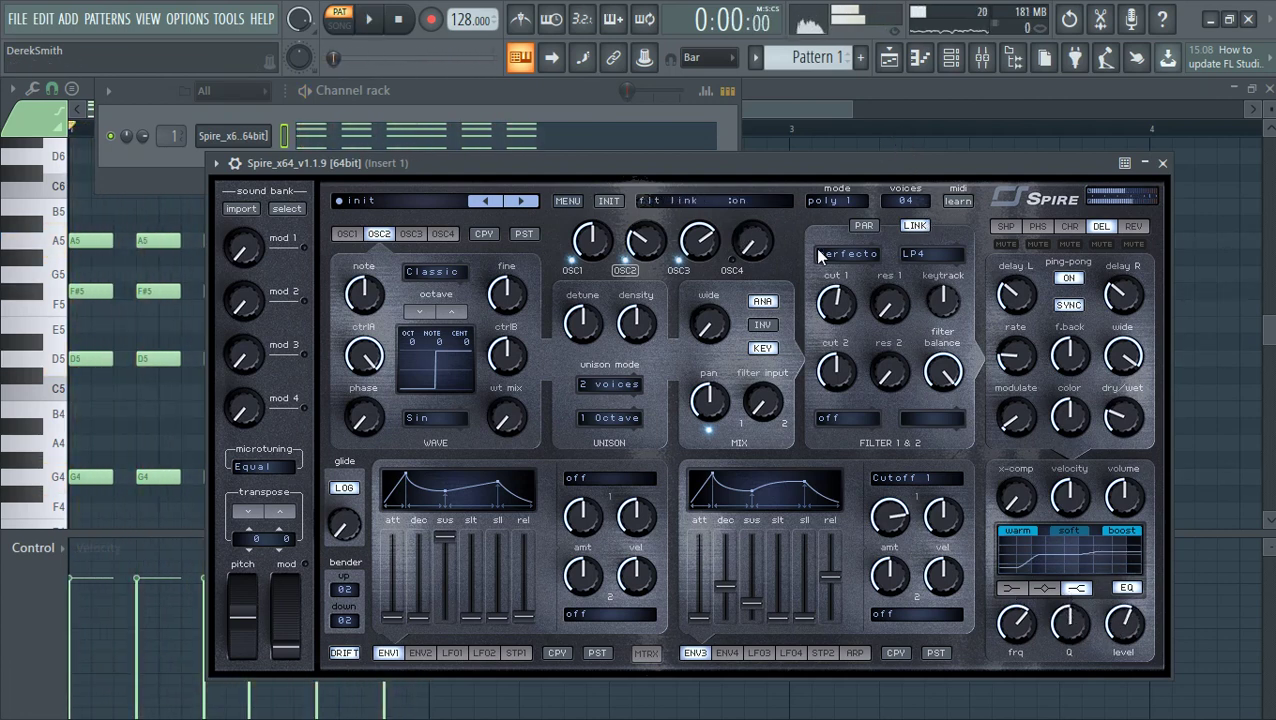
- Try a lower filter 1 cutoff and envelope 1 slt at 1000, restoring sustain to 1000 and slt to its minimum
{"action": "key", "text": "space"}
{"action": "left_click_drag", "start_coordinate": [836, 335], "coordinate": [836, 347]}
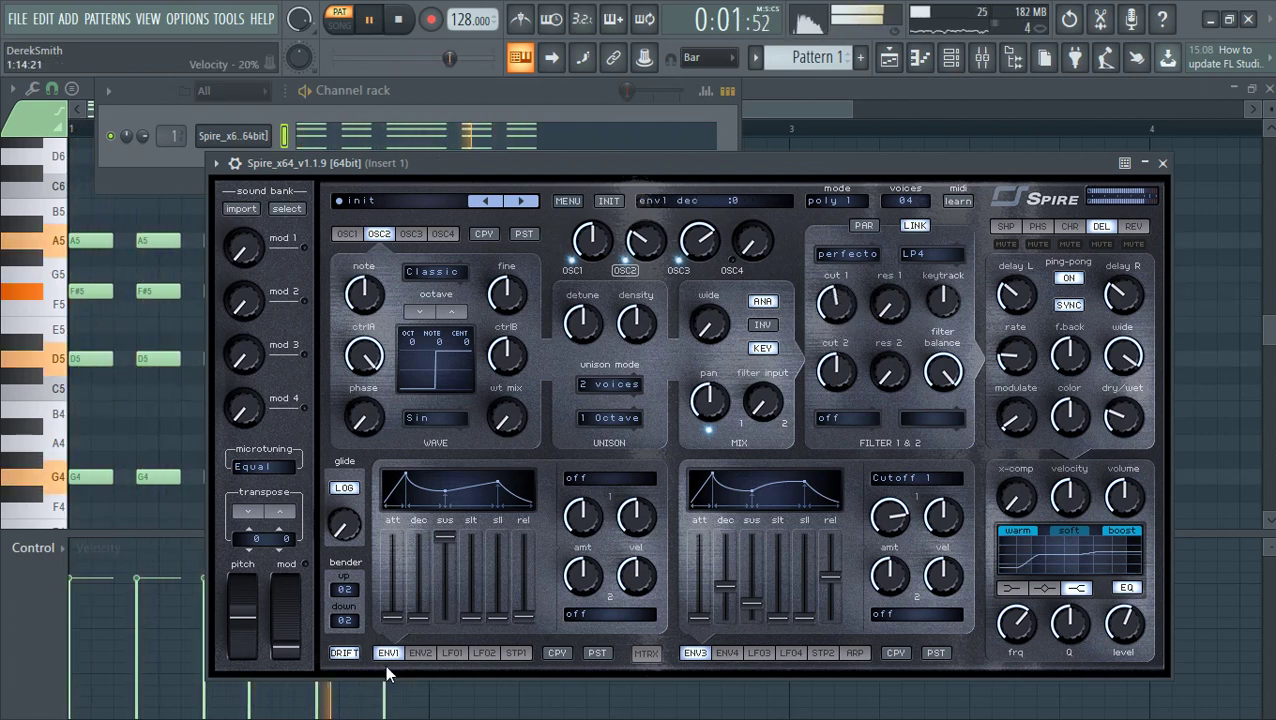
{"action": "left_click_drag", "start_coordinate": [472, 614], "coordinate": [470, 581]}
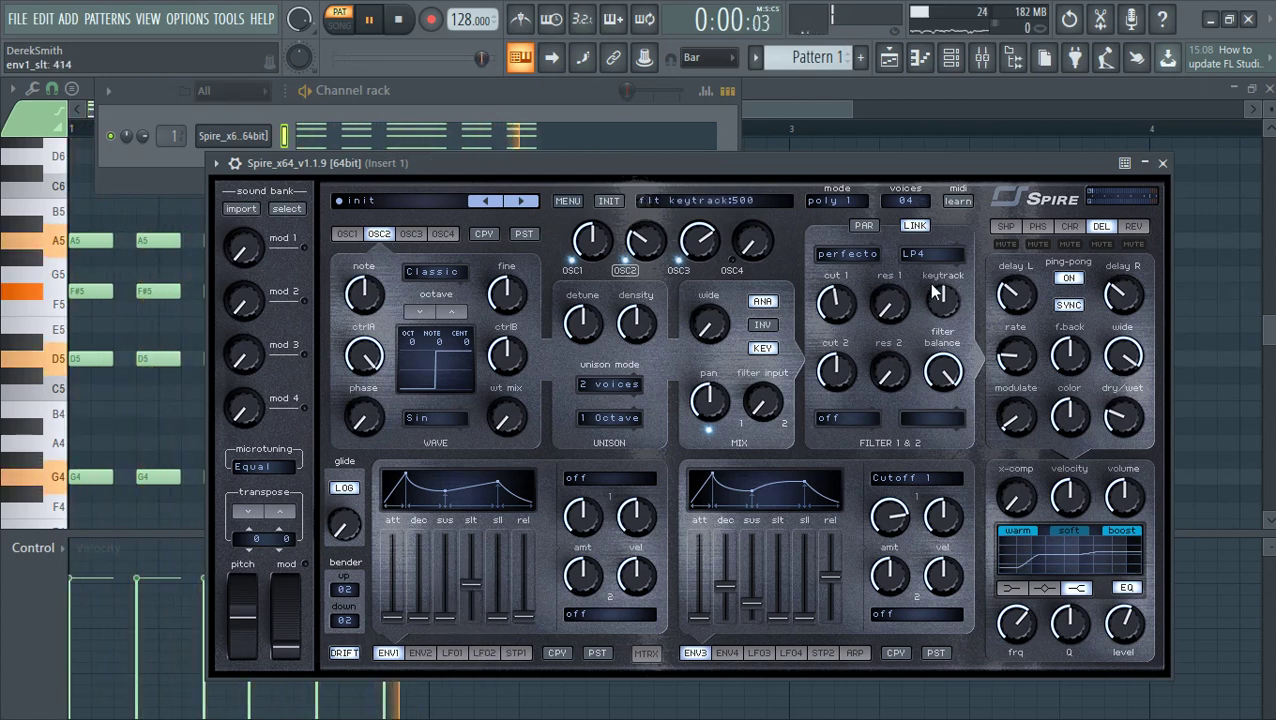
{"action": "key", "text": "space"}
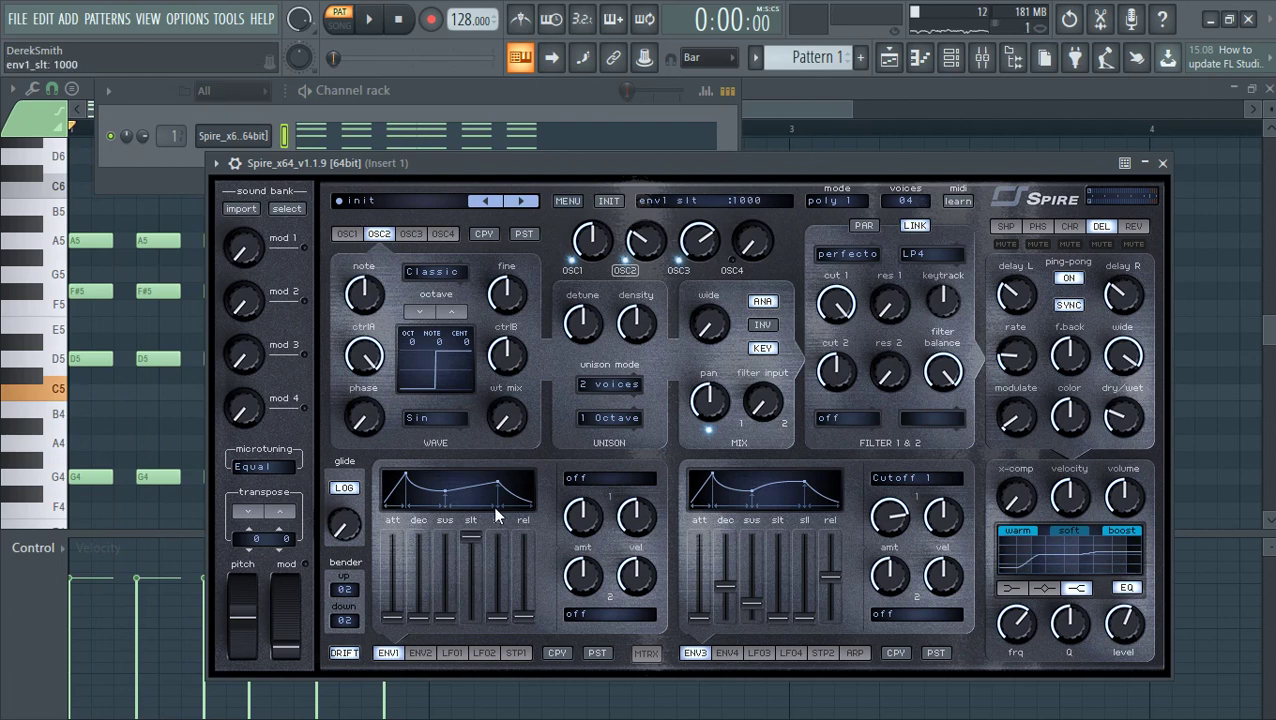
{"action": "left_click_drag", "start_coordinate": [455, 587], "coordinate": [465, 510]}
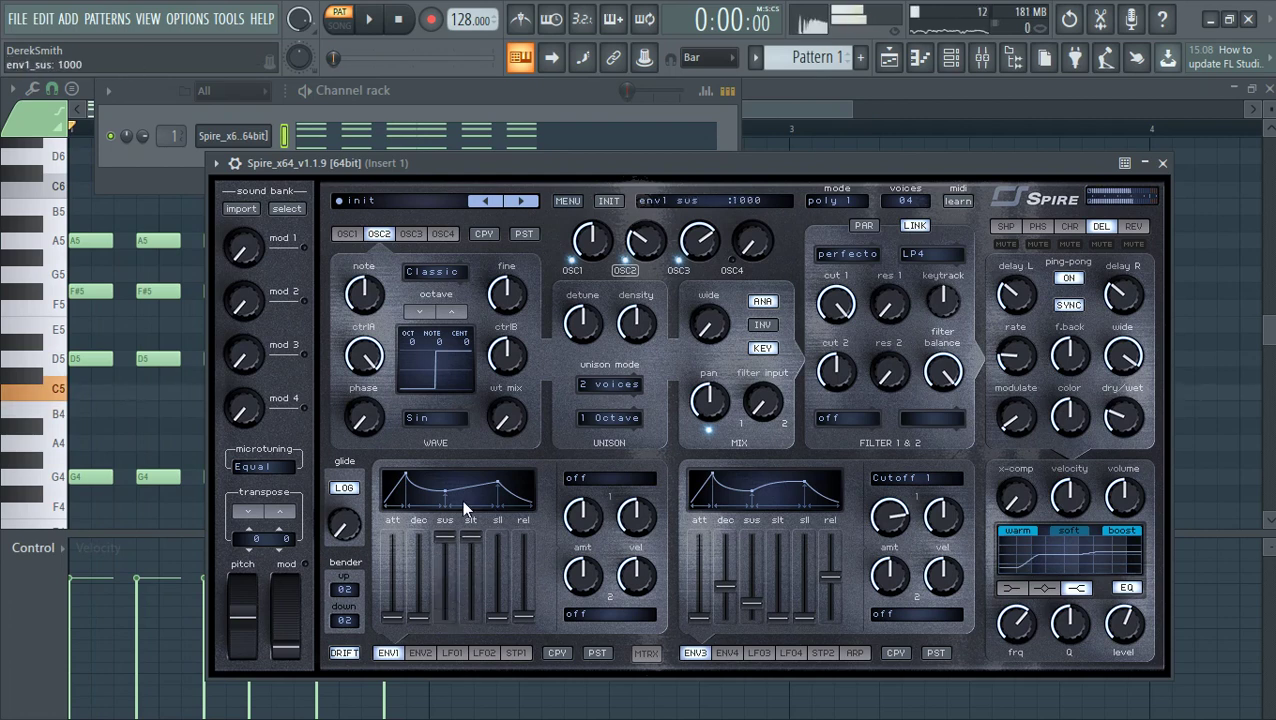
{"action": "left_click_drag", "start_coordinate": [476, 558], "coordinate": [476, 655]}
- Set the filter 1 cutoff to 320 and envelope 1 decay to 103, and audition the sound
{"action": "key", "text": "space"}
{"action": "key", "text": "space"}
{"action": "left_click_drag", "start_coordinate": [832, 306], "coordinate": [829, 384]}
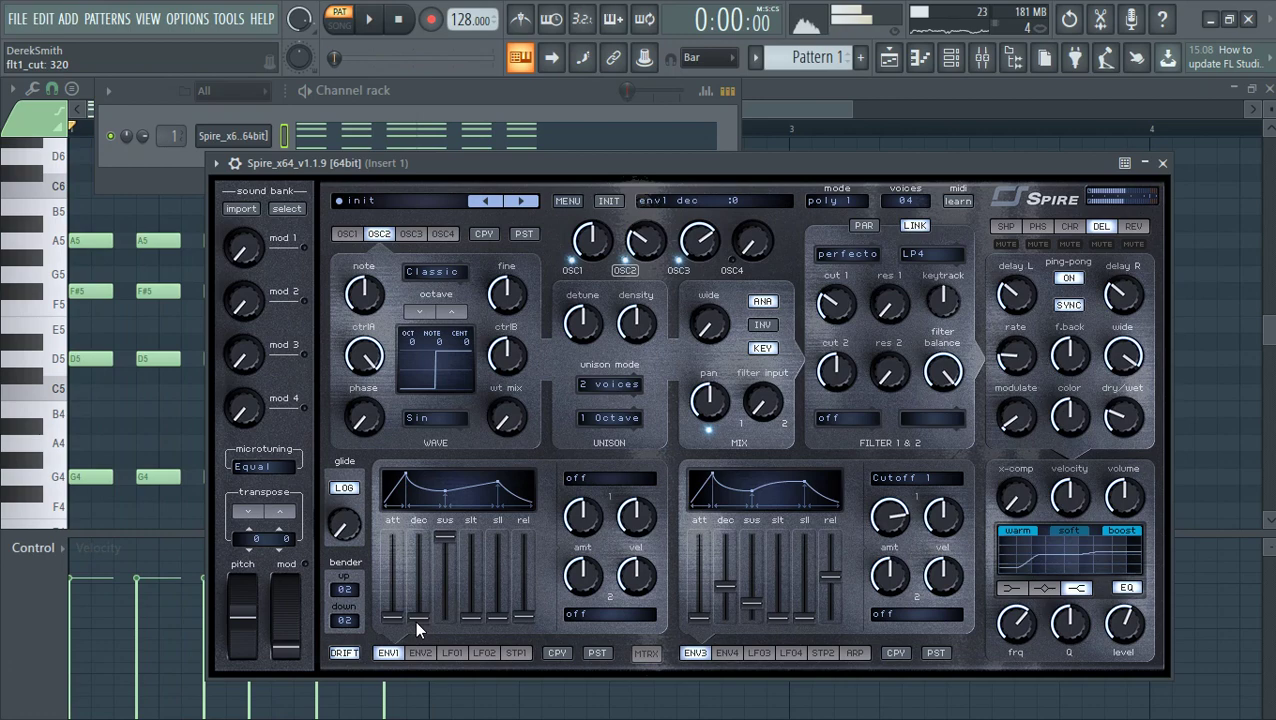
{"action": "scroll", "coordinate": [418, 624], "scroll_direction": "up", "scroll_amount": 5}
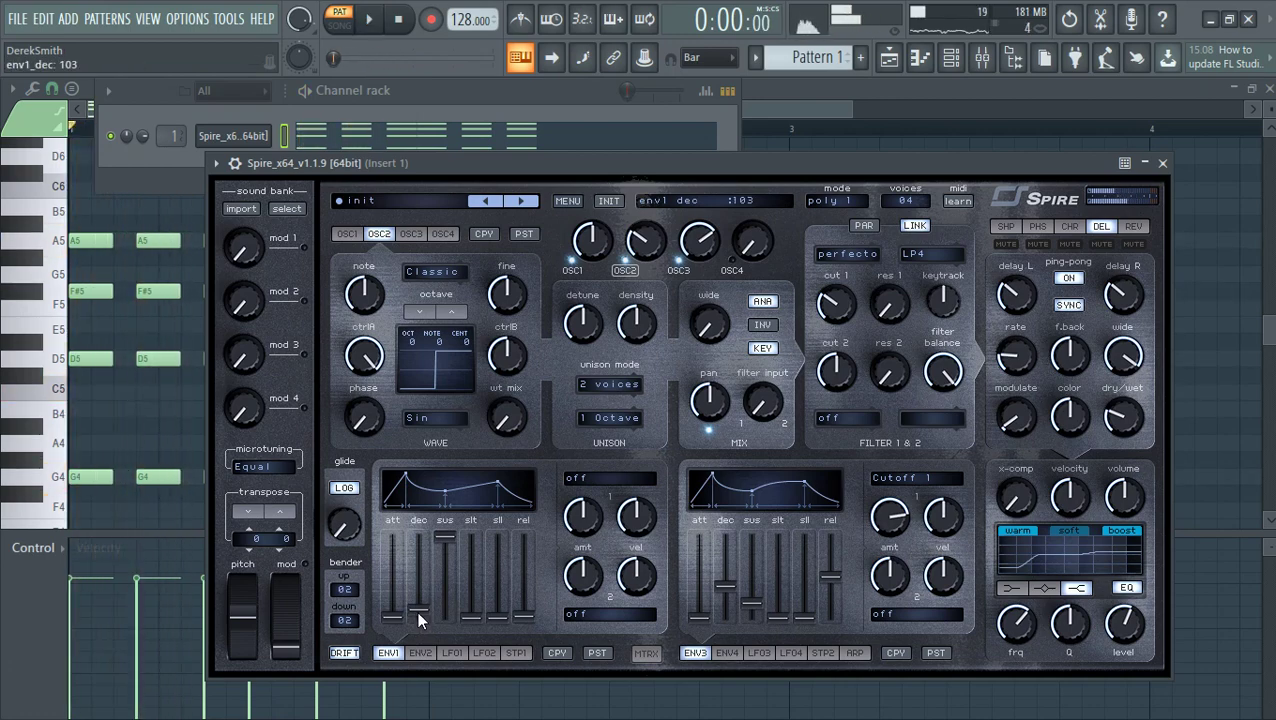
{"action": "key", "text": "space"}
{"action": "key", "text": "space"}
- Bring up the piano roll and add short passing notes, C5 after the first chord and E5 after the second
{"action": "left_click", "coordinate": [176, 470]}
{"action": "key", "text": "space"}
{"action": "key", "text": "space"}
{"action": "key", "text": "space"}
{"action": "key", "text": "space"}
{"action": "key", "text": "space"}
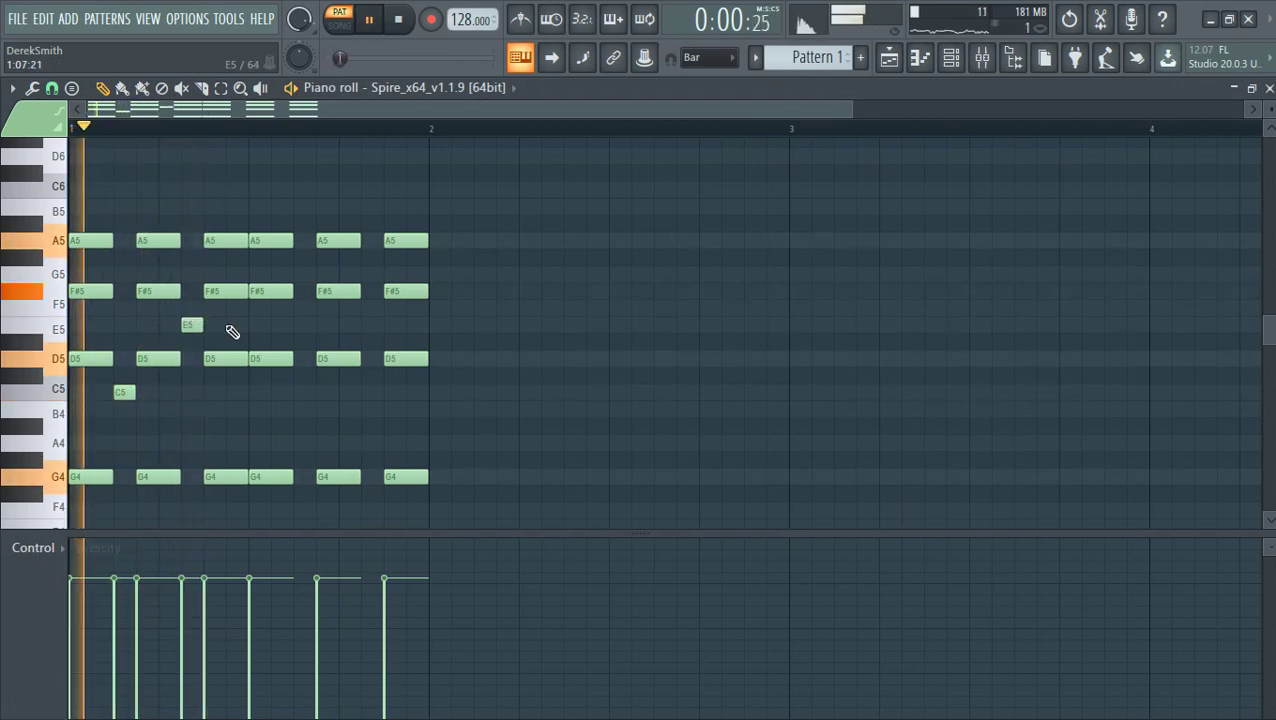
- Try F#5 as the second passing note, remove it, and move the first passing note to B4
{"action": "key", "text": "space"}
{"action": "key", "text": "space"}
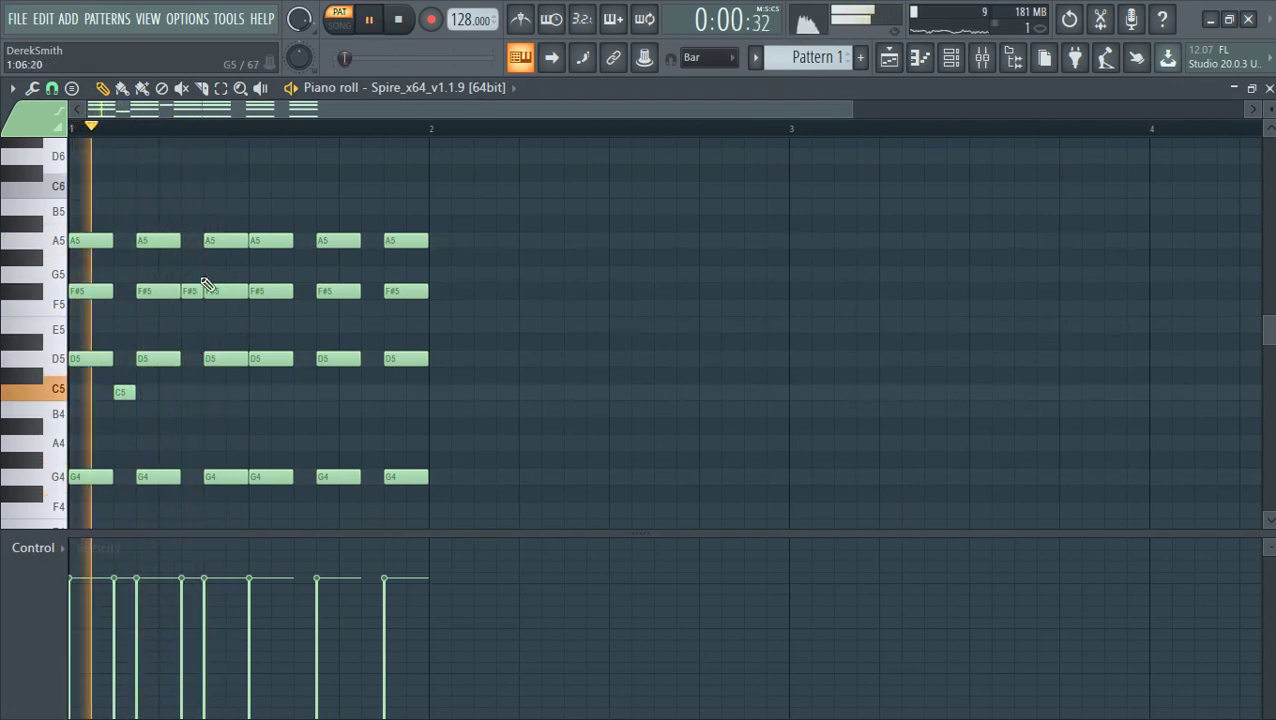
{"action": "key", "text": "space"}
{"action": "key", "text": "space"}
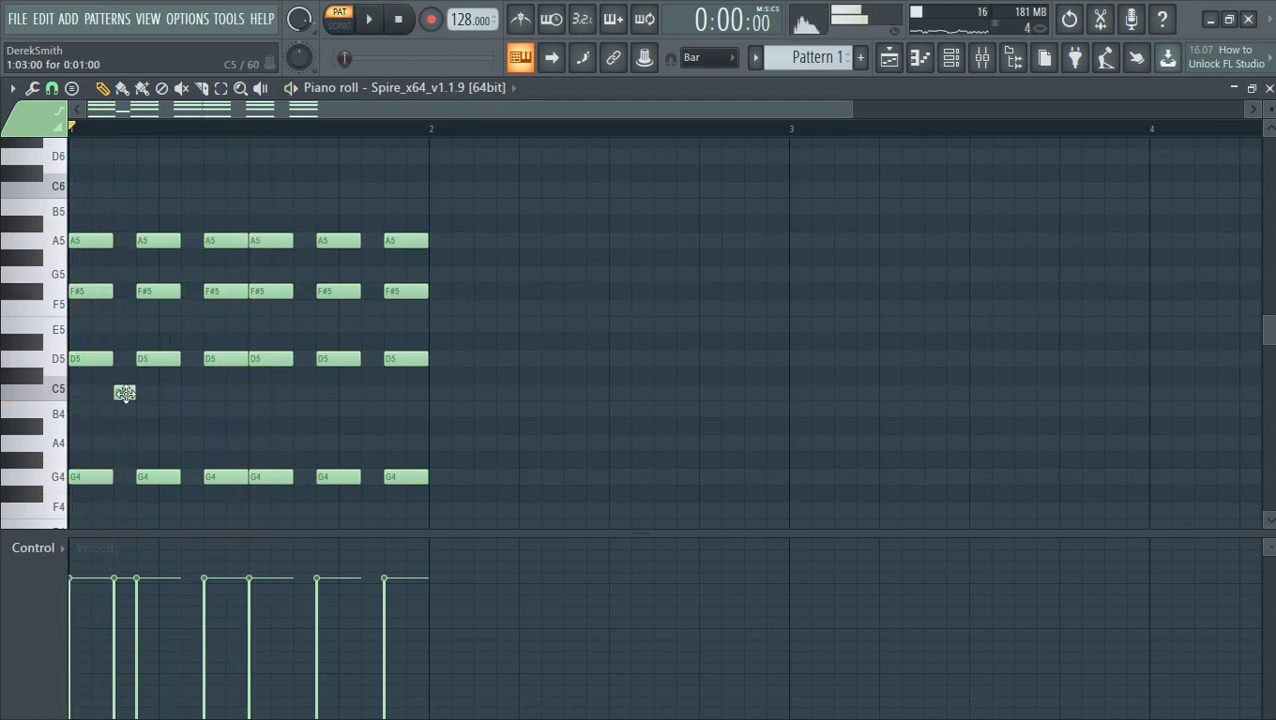
{"action": "key", "text": "space"}
{"action": "scroll", "coordinate": [219, 362], "scroll_direction": "down", "scroll_amount": 3}
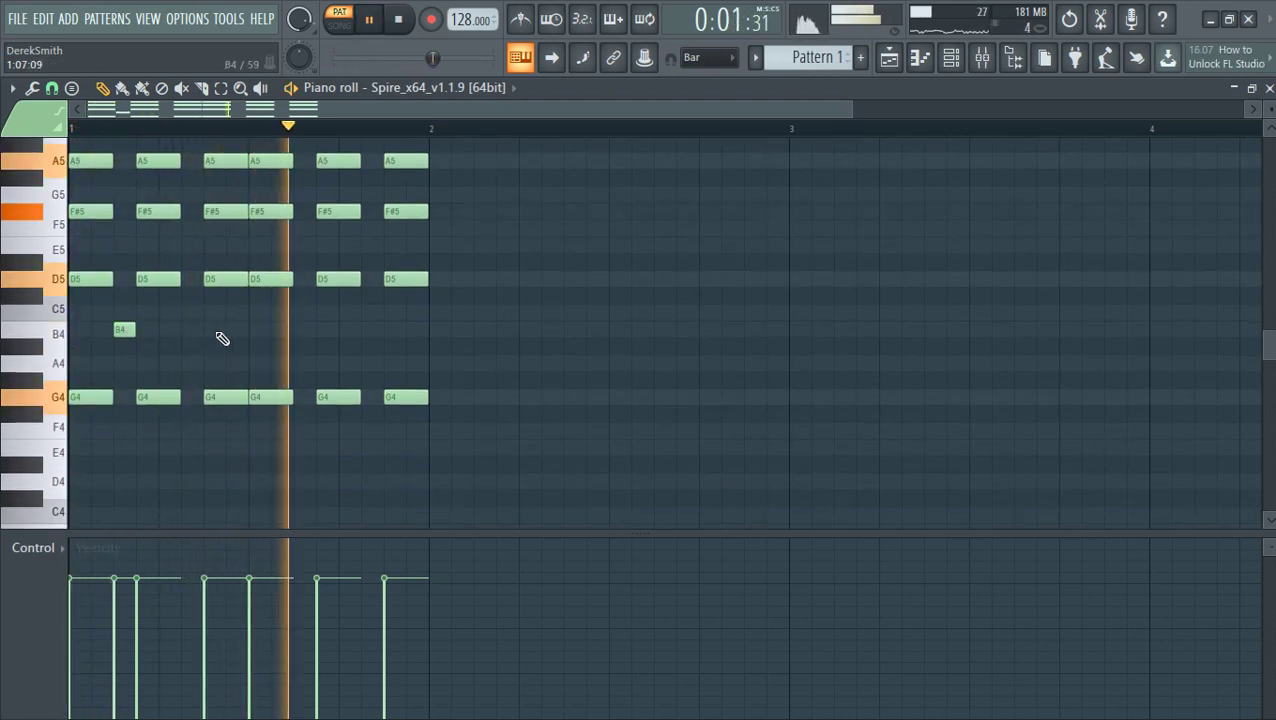
- Add a short D5 note before the fifth chord and a short E5 note before the last chord
{"action": "key", "text": "space"}
{"action": "key", "text": "space"}
{"action": "key", "text": "space"}
{"action": "key", "text": "space"}
{"action": "left_click_drag", "start_coordinate": [189, 314], "coordinate": [299, 284]}
{"action": "key", "text": "space"}
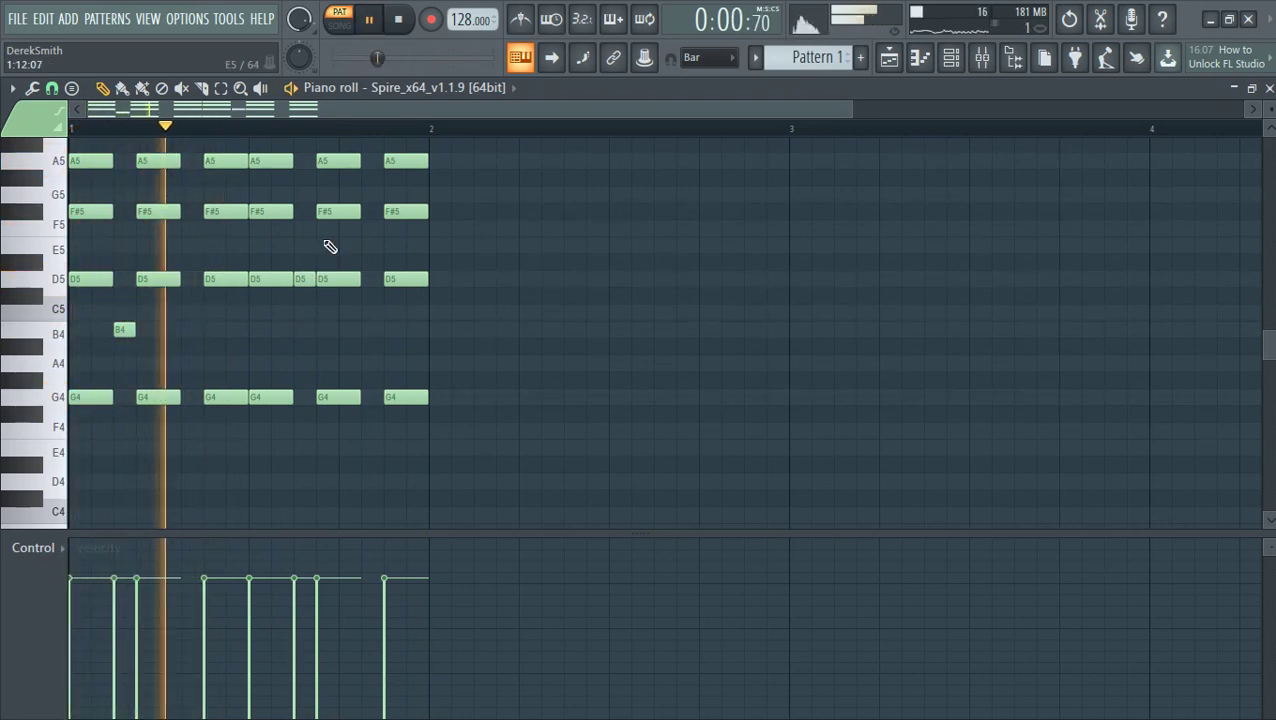
{"action": "key", "text": "space"}
{"action": "key", "text": "space"}
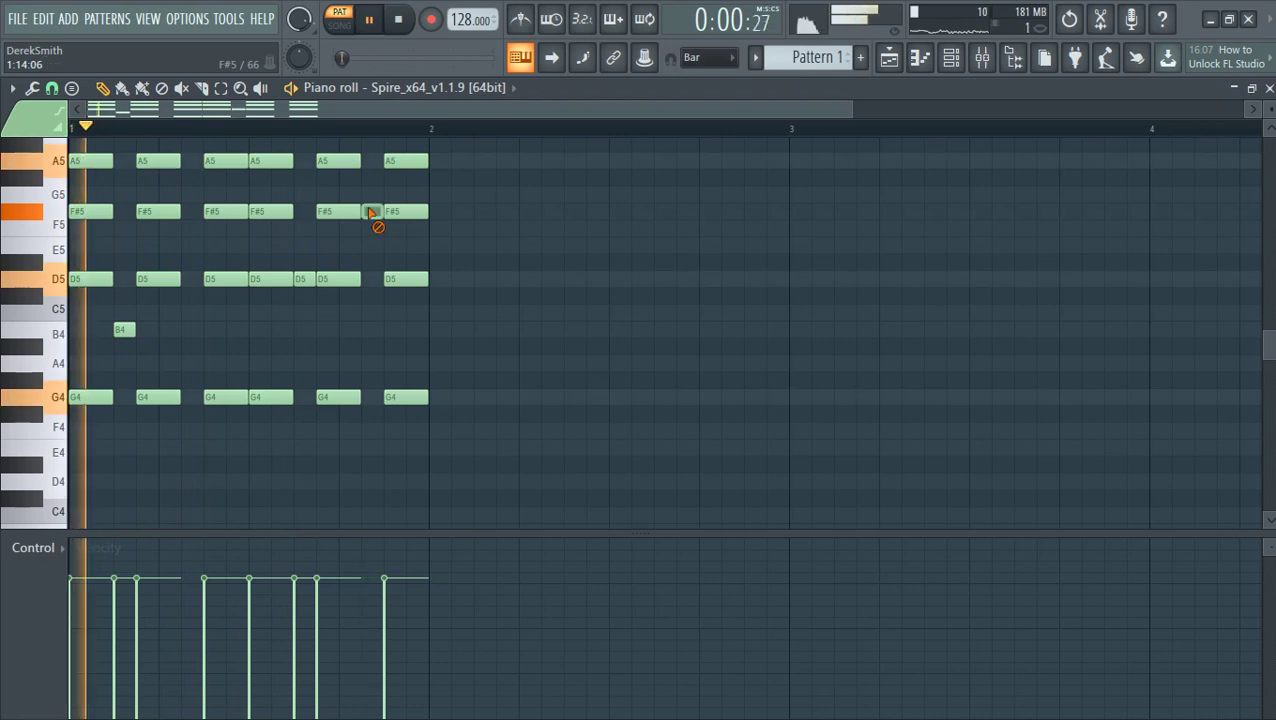
{"action": "left_click", "coordinate": [367, 245]}
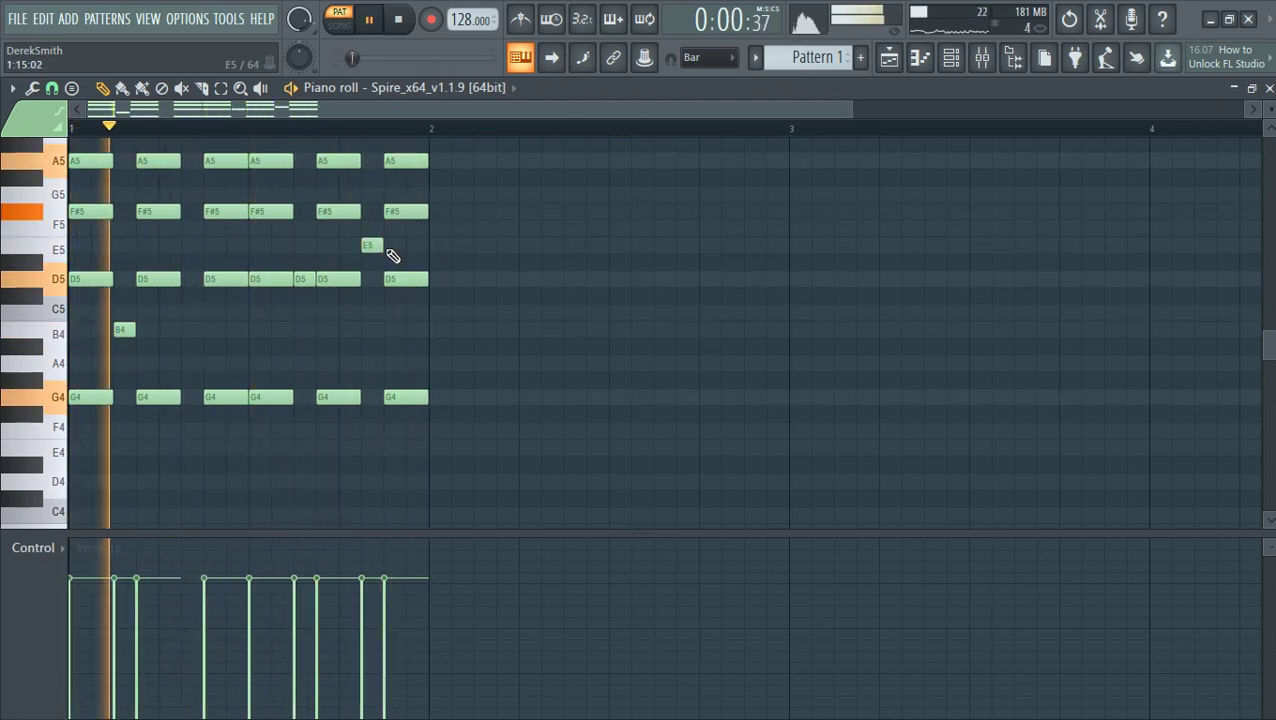
- Duplicate the whole one-bar chord pattern into bar 2 and clear the selection
{"action": "scroll", "coordinate": [380, 258], "scroll_direction": "down", "scroll_amount": 3}
{"action": "scroll", "coordinate": [470, 272], "scroll_direction": "up", "scroll_amount": 1}
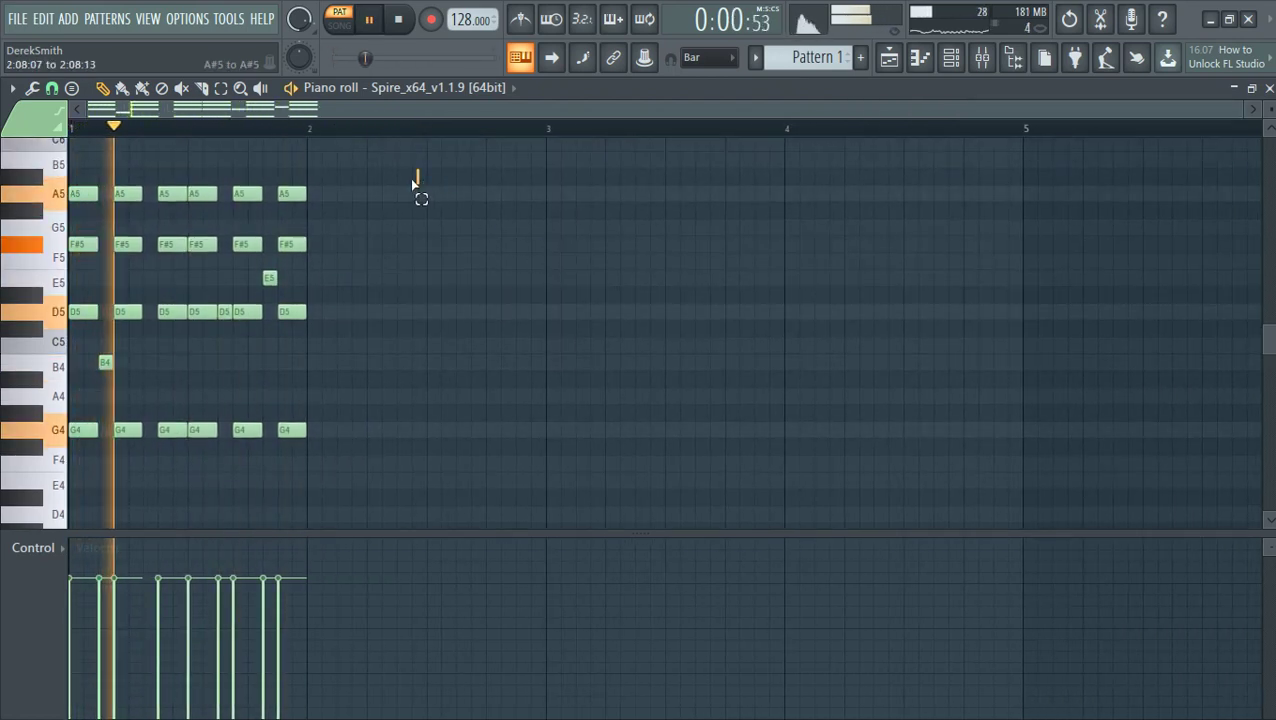
{"action": "key", "text": "ctrl+a"}
{"action": "key", "text": "ctrl+b"}
{"action": "key", "text": "space"}
{"action": "key", "text": "ctrl+d"}
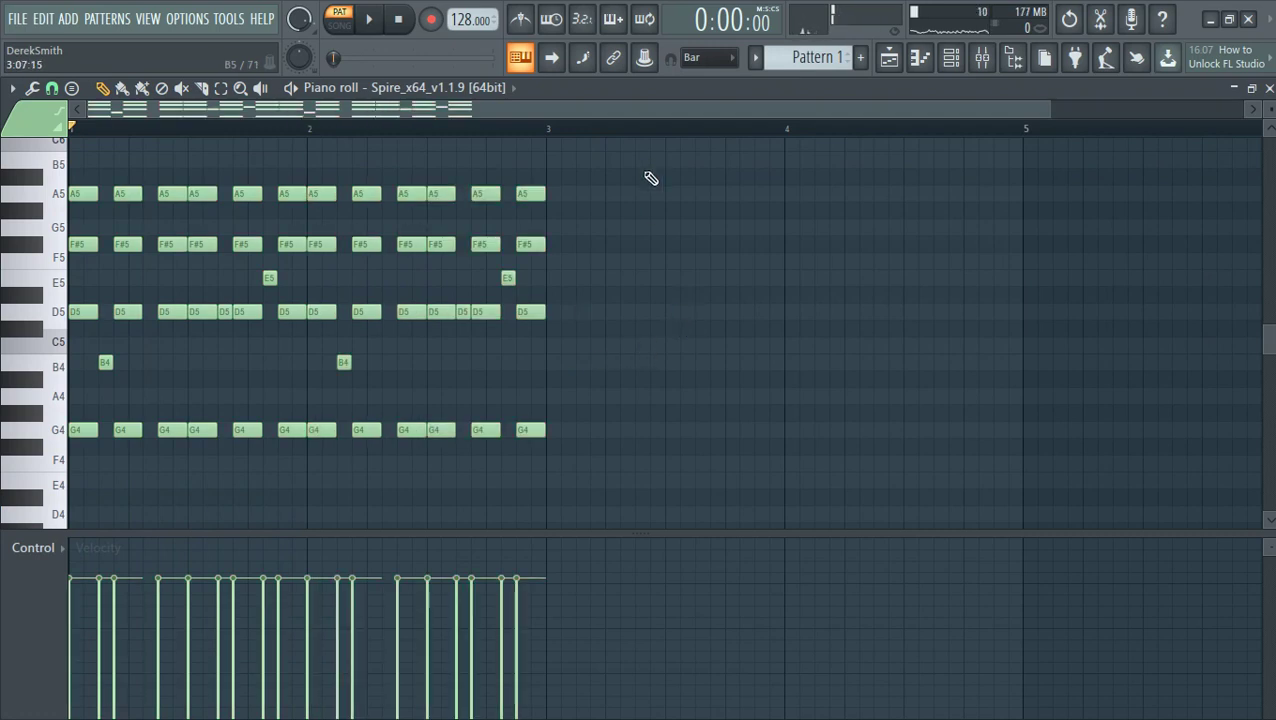
- Shorten all notes of the two-bar pattern slightly and play it back
{"action": "key", "text": "ctrl+a"}
{"action": "left_click_drag", "start_coordinate": [541, 194], "coordinate": [533, 202]}
{"action": "key", "text": "space"}
{"action": "key", "text": "ctrl+d"}
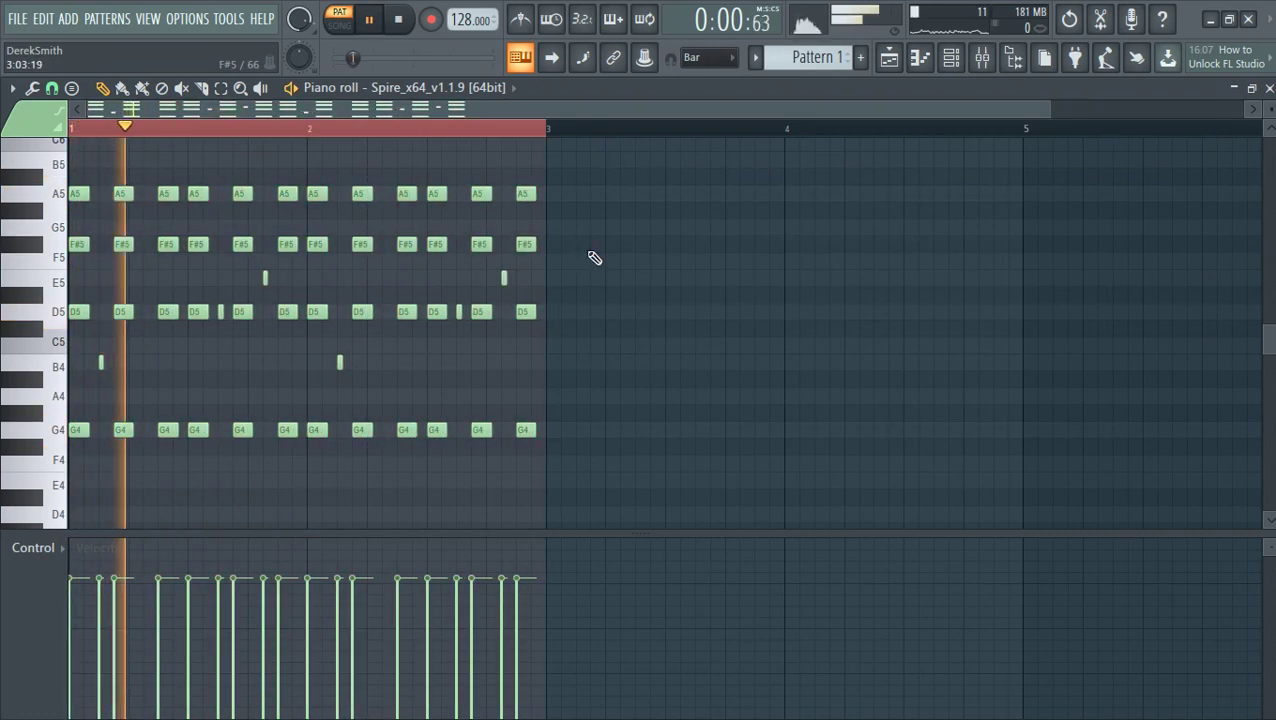
- Lengthen all notes back to their previous length, clear the selection and play from the start
{"action": "key", "text": "ctrl+a"}
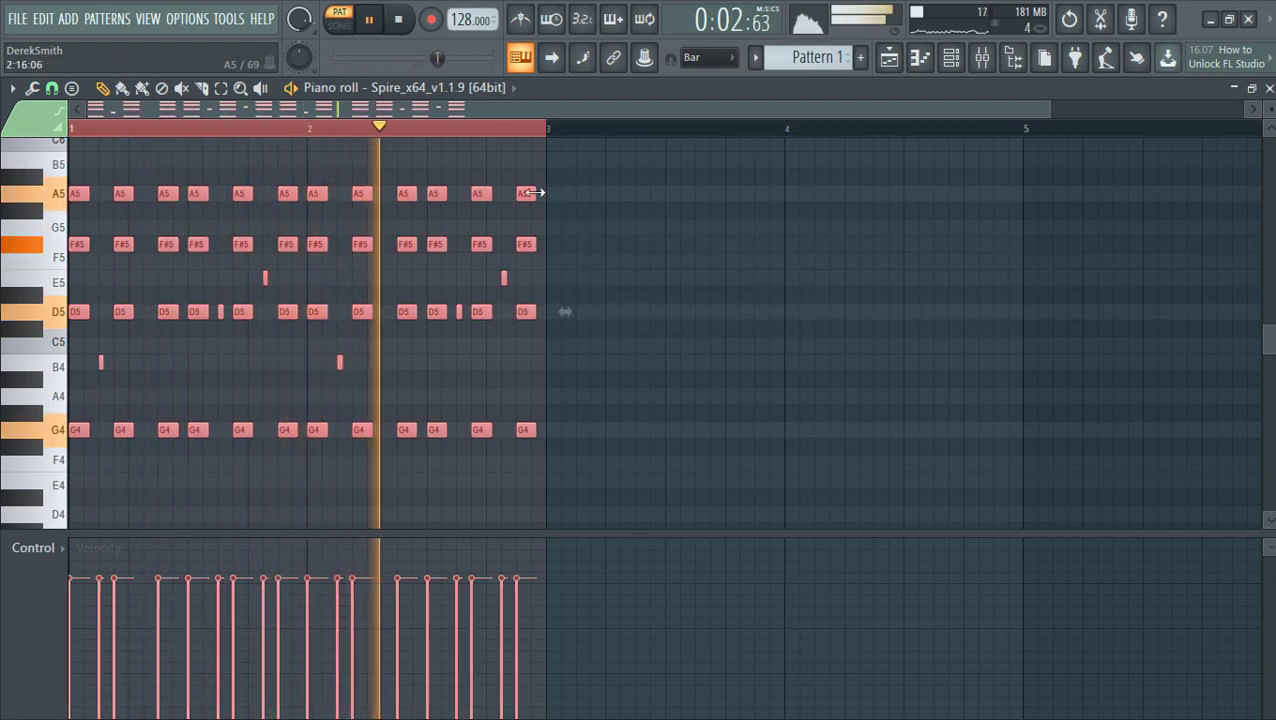
{"action": "left_click_drag", "start_coordinate": [535, 192], "coordinate": [550, 194]}
{"action": "scroll", "coordinate": [374, 348], "scroll_direction": "up", "scroll_amount": 3}
{"action": "left_click_drag", "start_coordinate": [515, 367], "coordinate": [598, 373]}
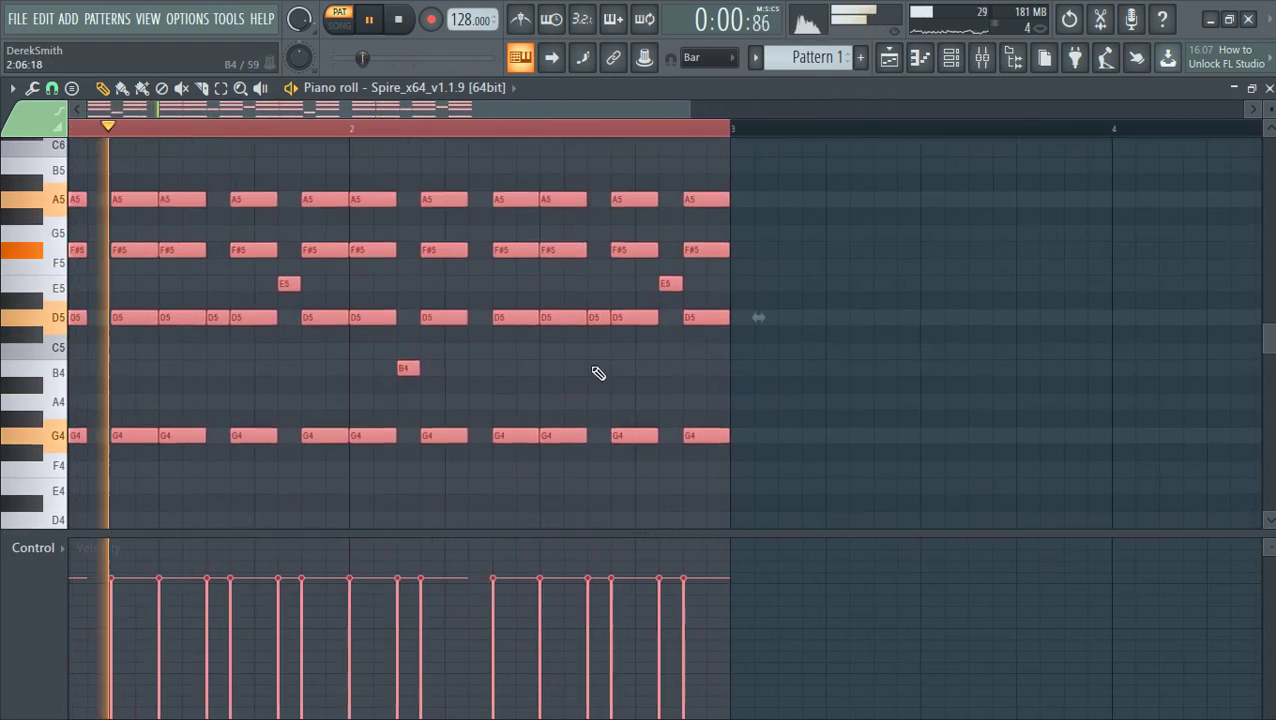
{"action": "scroll", "coordinate": [590, 365], "scroll_direction": "down", "scroll_amount": 3}
{"action": "key", "text": "space"}
{"action": "key", "text": "ctrl+d"}
{"action": "left_click_drag", "start_coordinate": [214, 131], "coordinate": [75, 131]}
{"action": "key", "text": "space"}
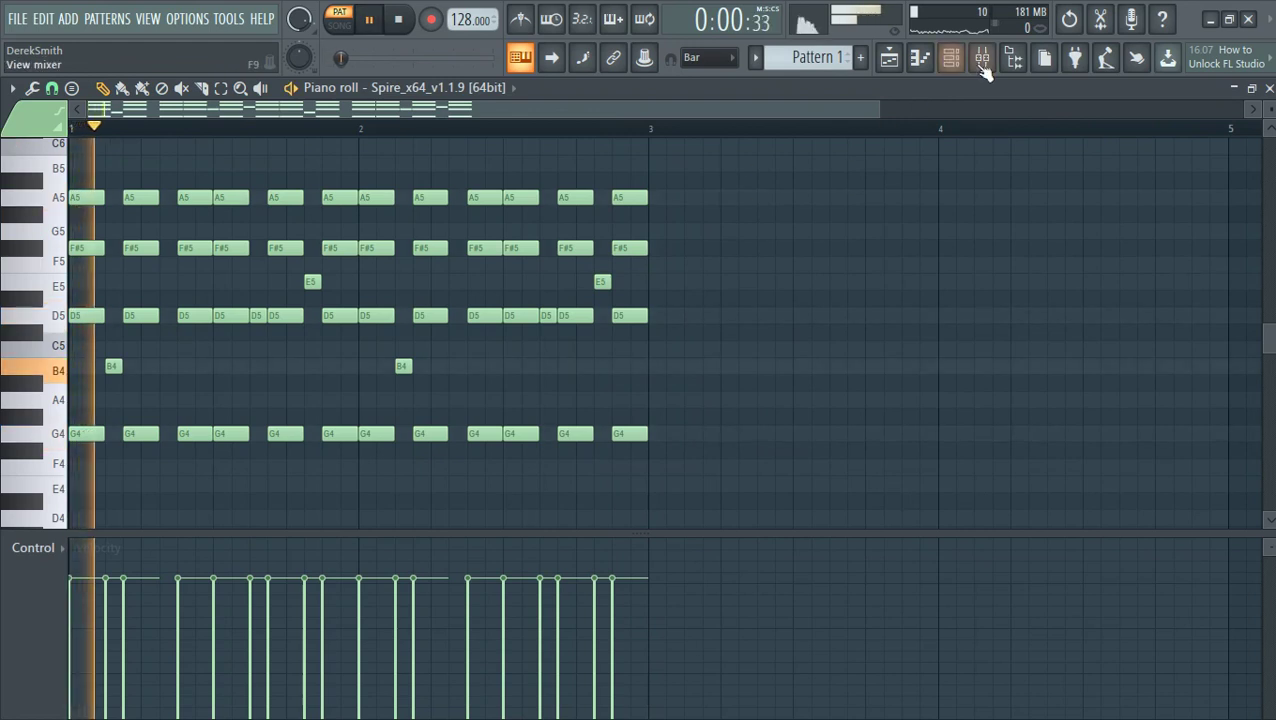
- Reopen the Spire synth and raise the filter 1 cutoff to about 545 during playback
{"action": "left_click", "coordinate": [951, 57]}
{"action": "left_click", "coordinate": [232, 135]}
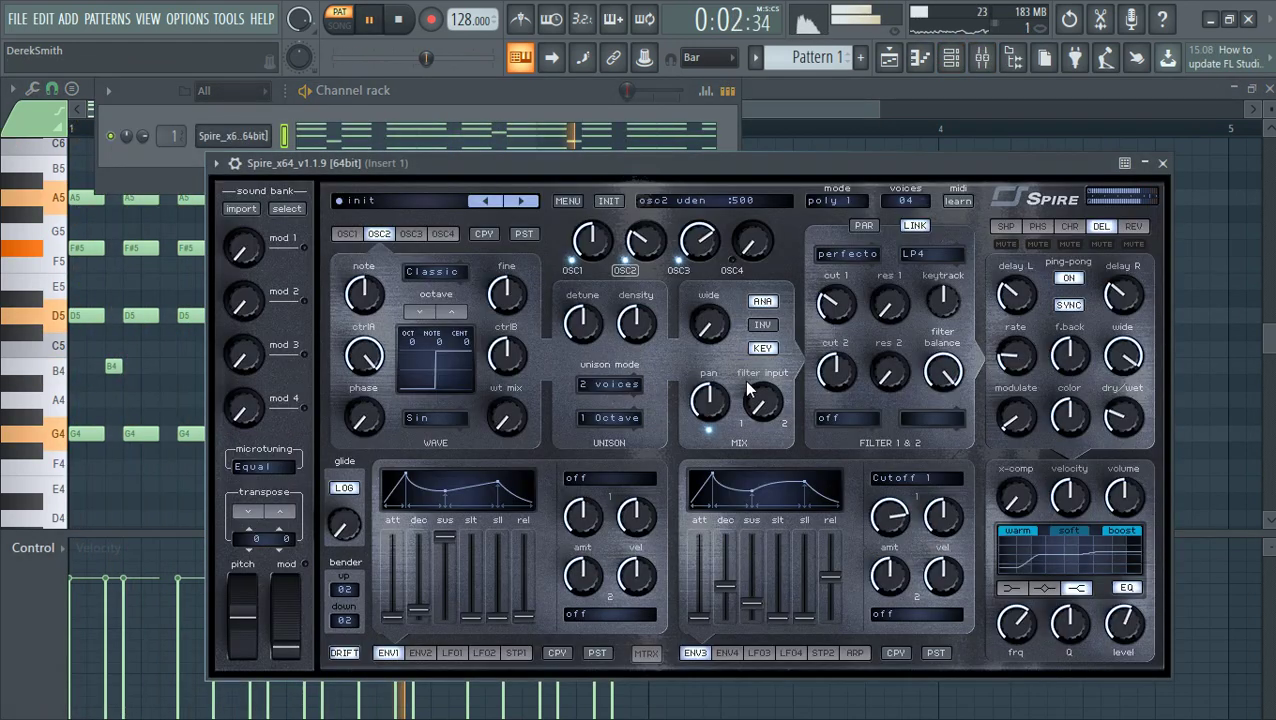
{"action": "left_click_drag", "start_coordinate": [832, 288], "coordinate": [831, 295]}
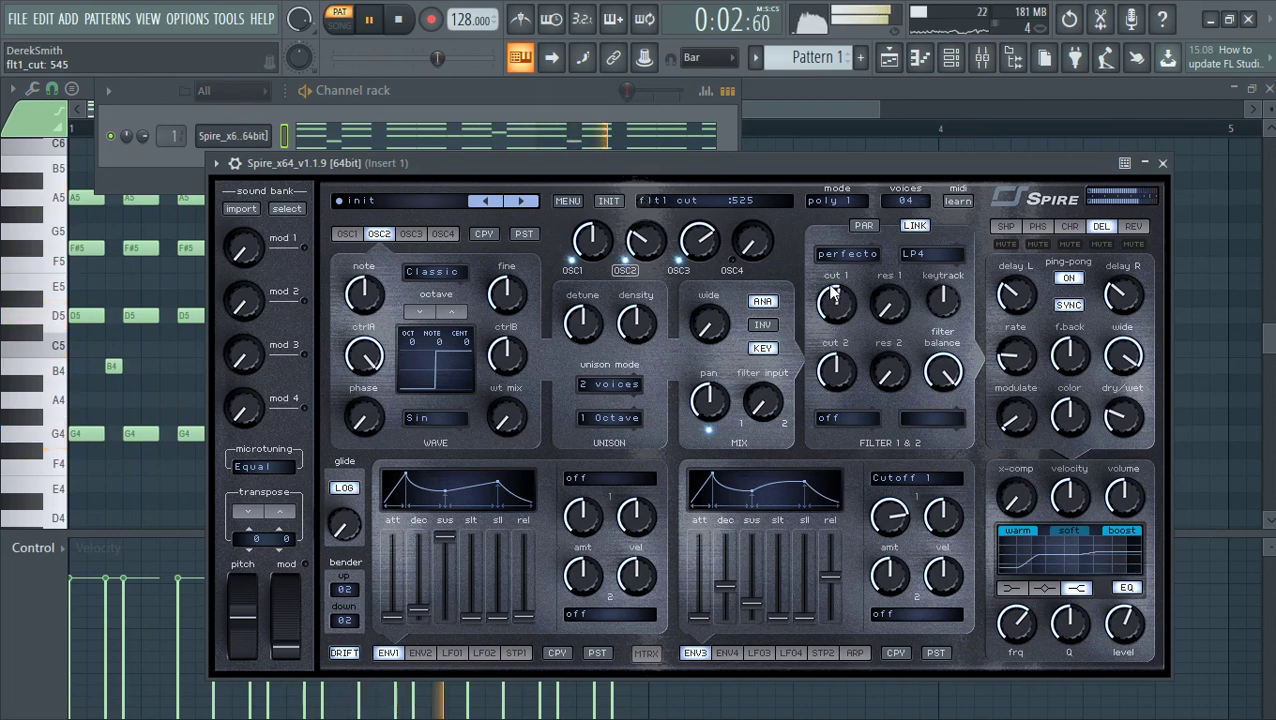
- Load Fruity parametric EQ 2 in slot 1 of mixer Insert 1 and make band 1 a high pass filter
{"action": "left_click", "coordinate": [986, 57]}
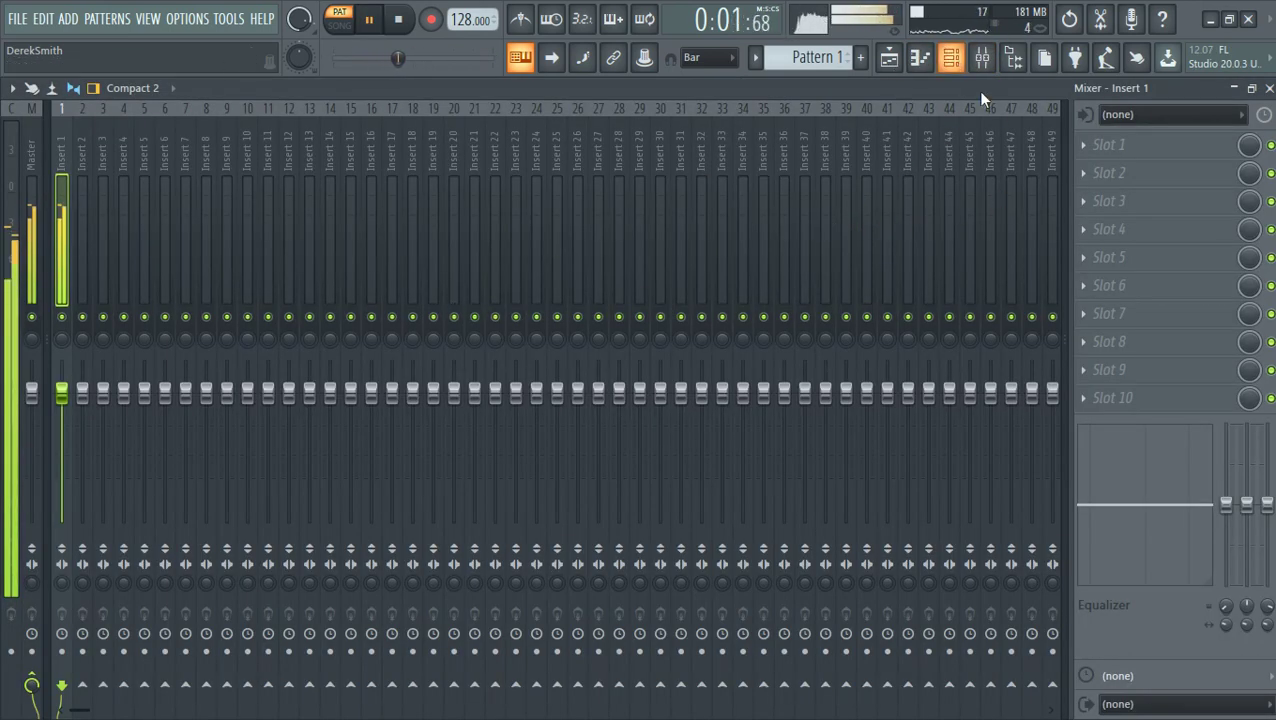
{"action": "left_click", "coordinate": [1108, 145]}
{"action": "left_click", "coordinate": [724, 307]}
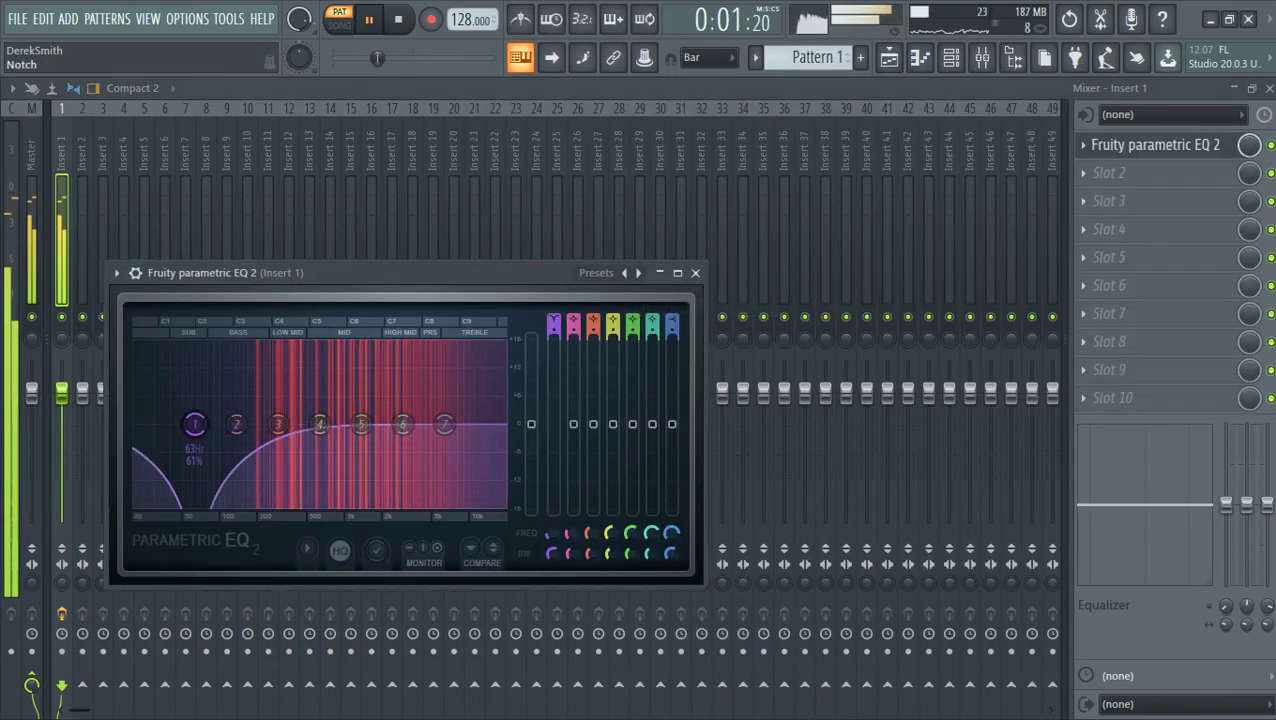
{"action": "scroll", "coordinate": [554, 318], "scroll_direction": "down", "scroll_amount": 1}
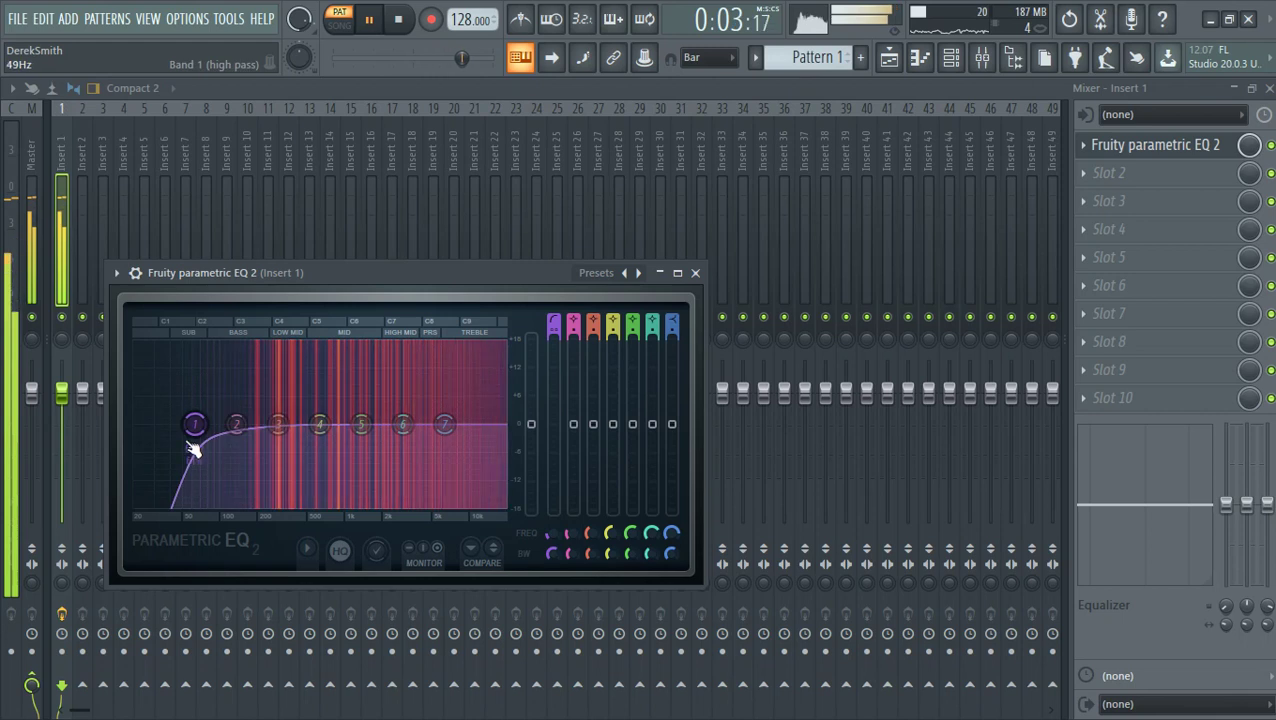
- Move the high pass to about 200 Hz, cut band 3 slightly, boost bands 4, 5 and 6, and compare with the EQ bypassed
{"action": "left_click_drag", "start_coordinate": [257, 424], "coordinate": [273, 429]}
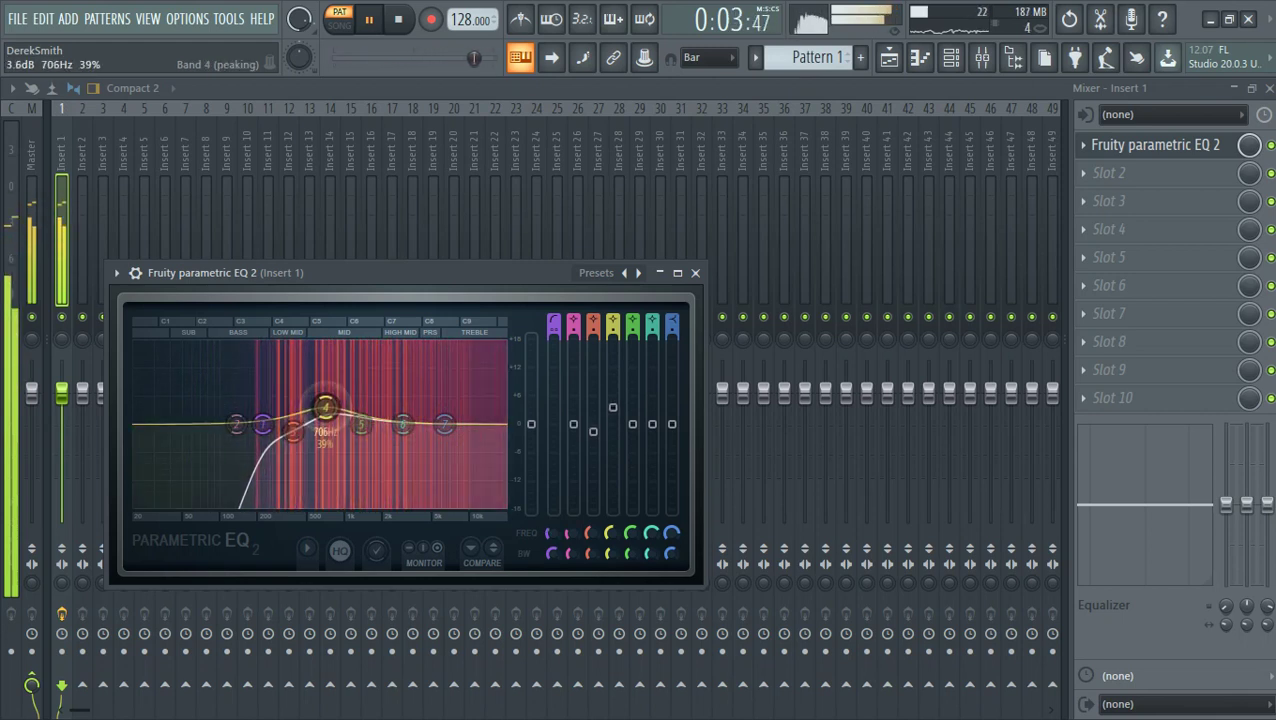
{"action": "left_click_drag", "start_coordinate": [330, 424], "coordinate": [462, 411]}
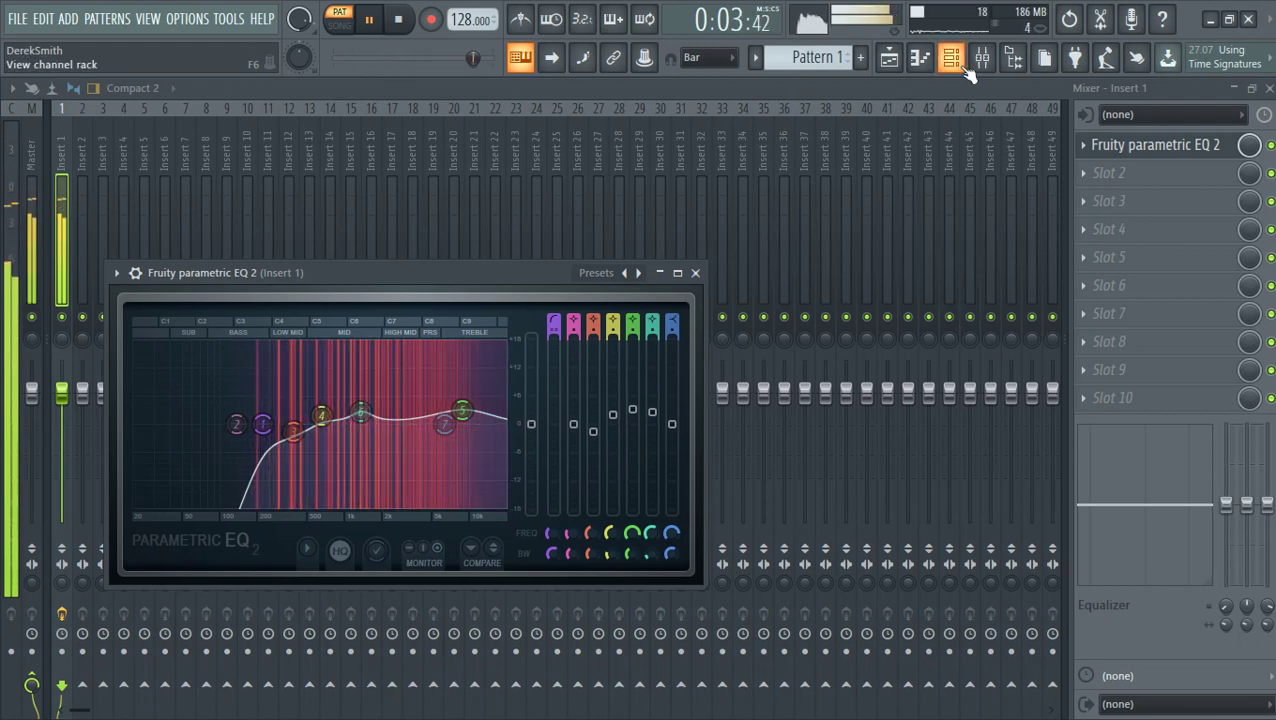
{"action": "left_click", "coordinate": [1270, 146]}
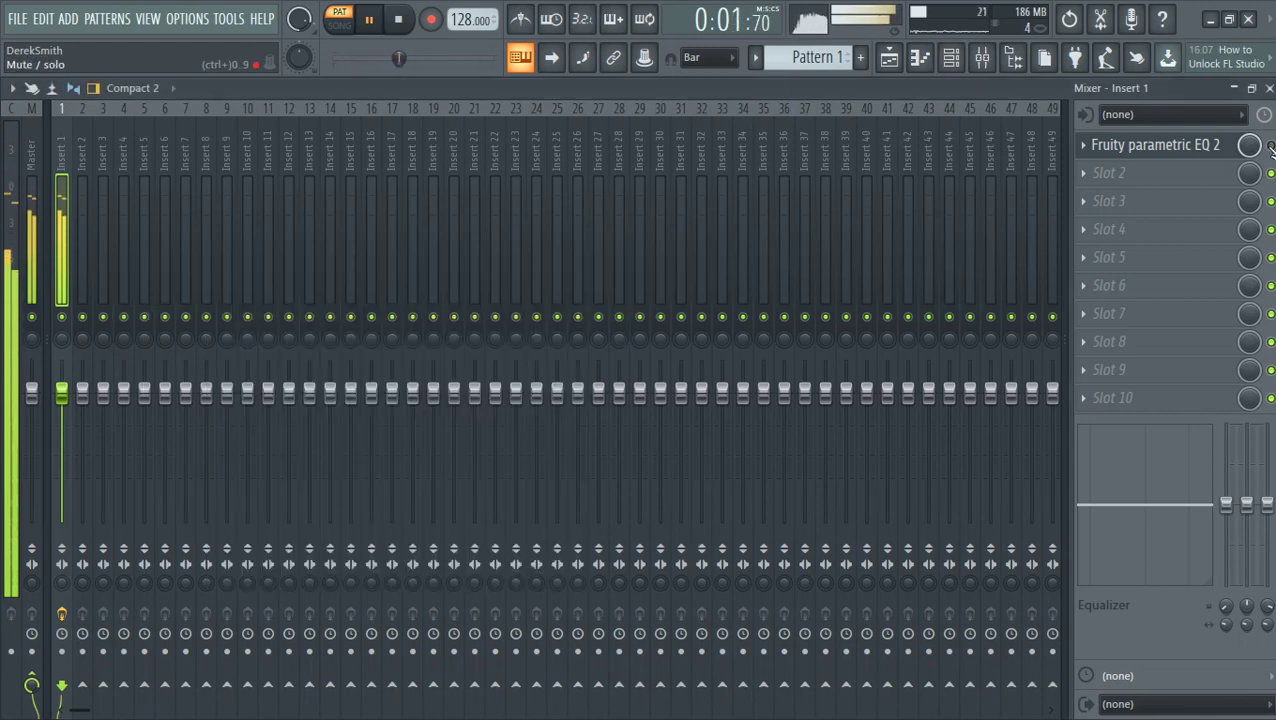
- Check the Spire synth, return to the mixer and lower the Insert 1 fader
{"action": "left_click", "coordinate": [964, 63]}
{"action": "left_click", "coordinate": [233, 138]}
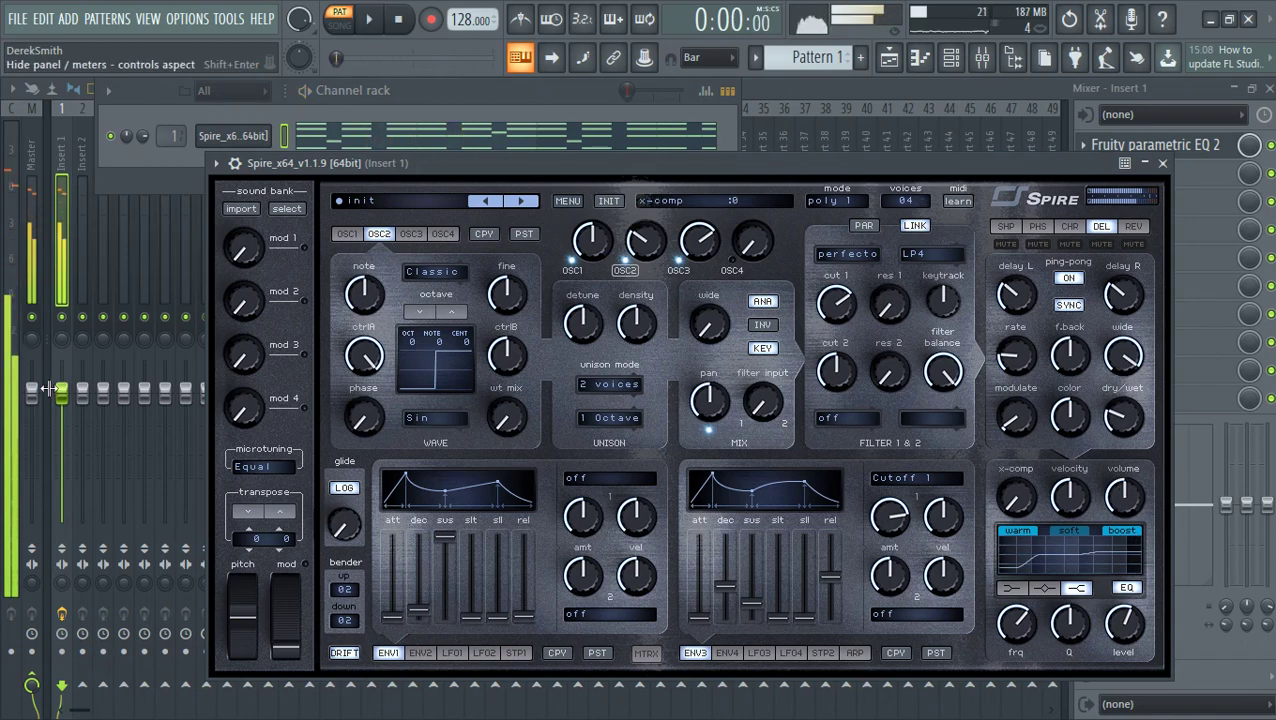
{"action": "left_click", "coordinate": [47, 388]}
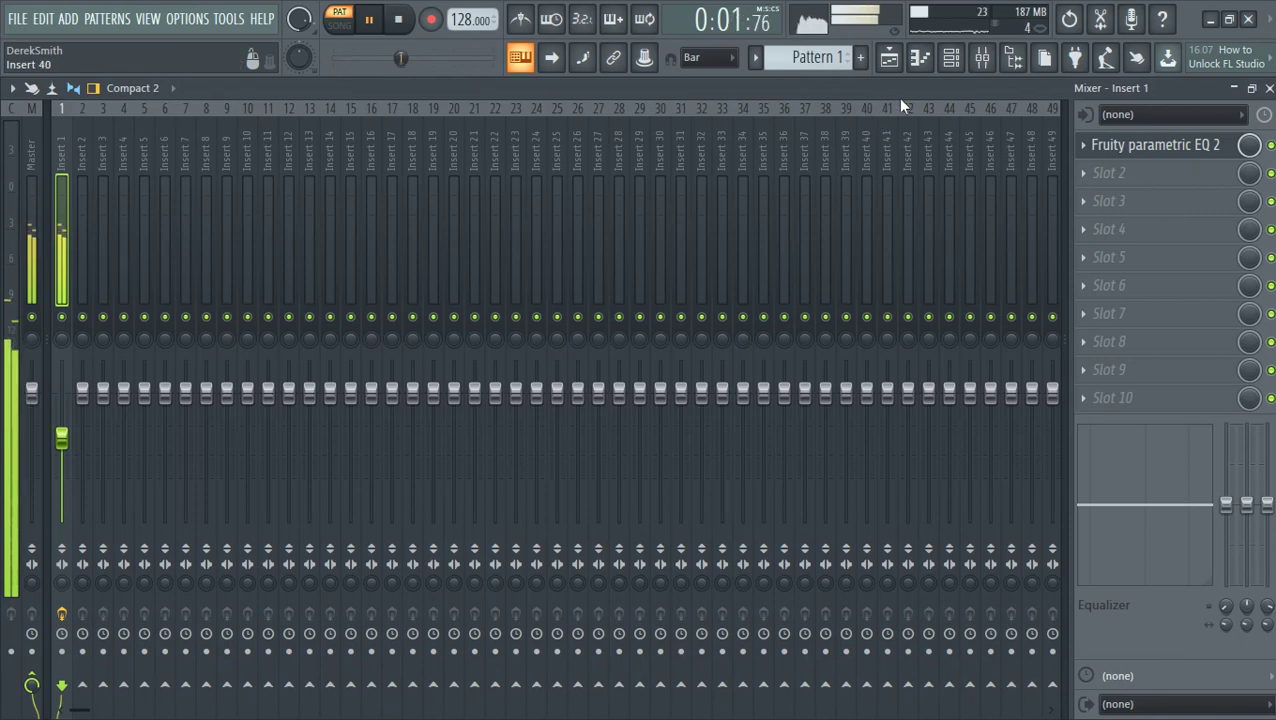
- Reopen the Spire synth and lower the filter 1 cutoff to 330 during playback
{"action": "left_click", "coordinate": [960, 61]}
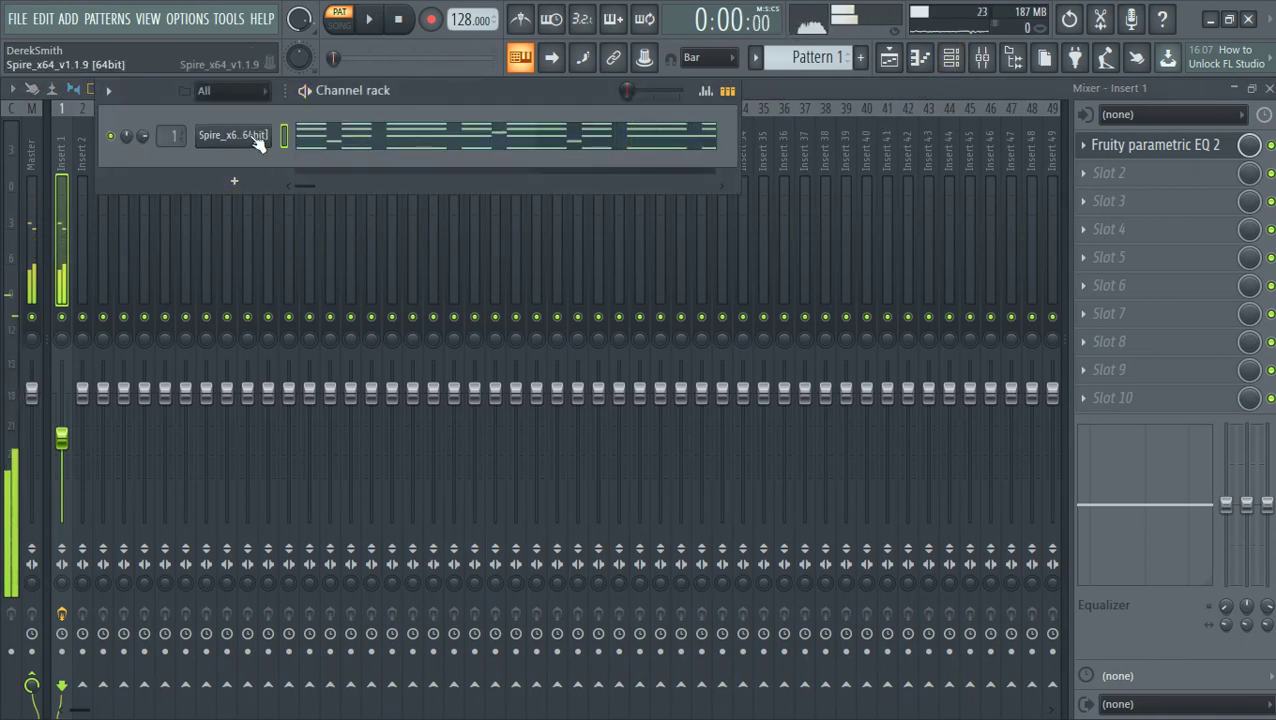
{"action": "left_click", "coordinate": [258, 145]}
{"action": "key", "text": "space"}
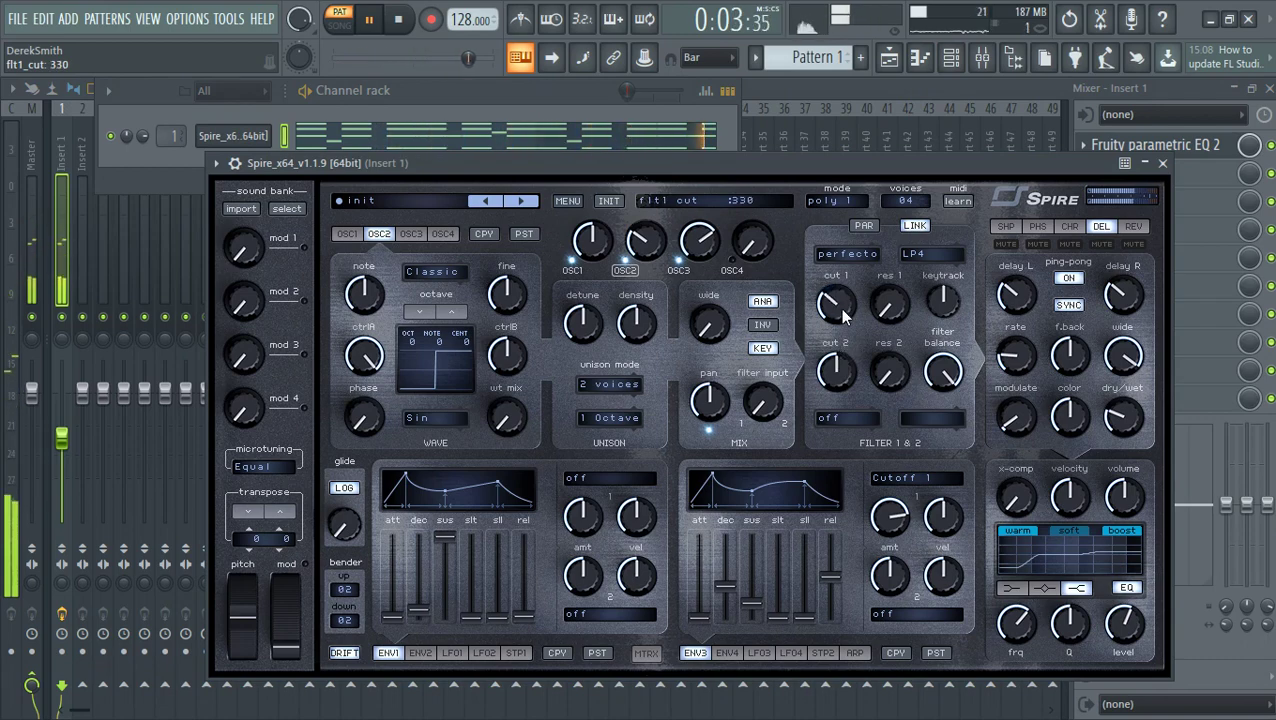
- Paste a copy of the two-bar pattern into bars 3 and 4 of the piano roll, transposed up three semitones
{"action": "left_click", "coordinate": [922, 58]}
{"action": "key", "text": "space"}
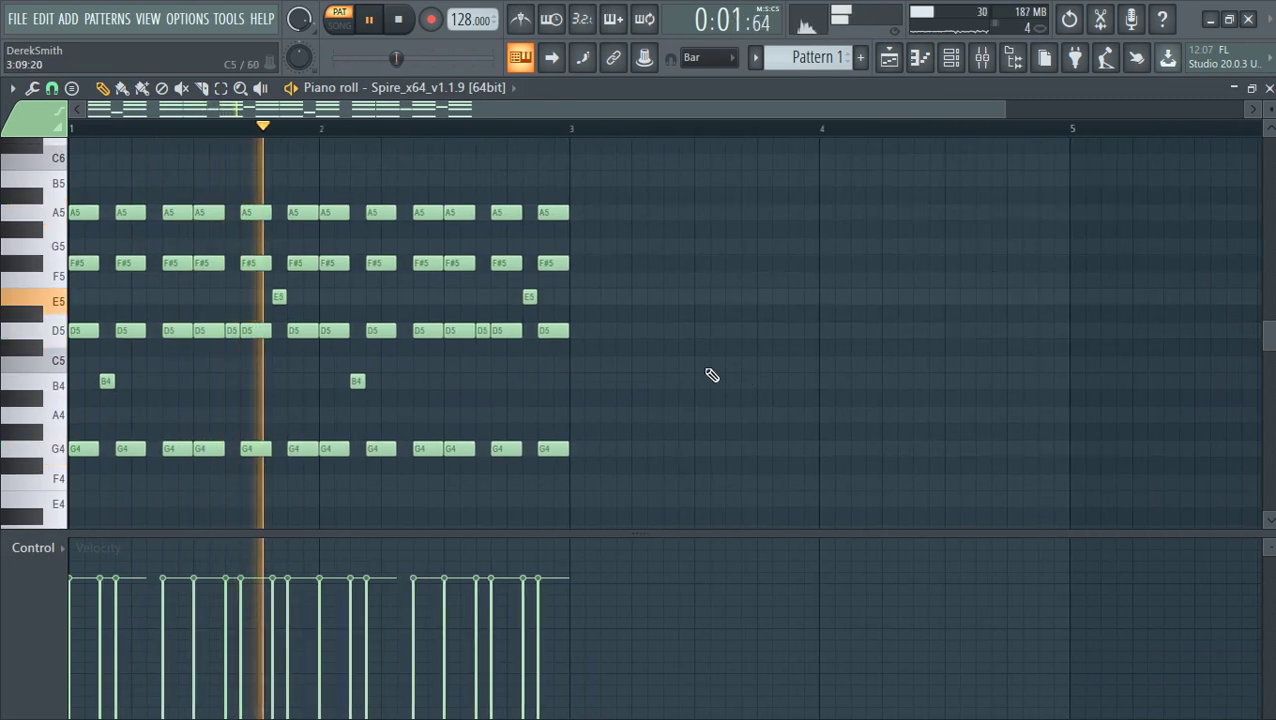
{"action": "key", "text": "ctrl+v"}
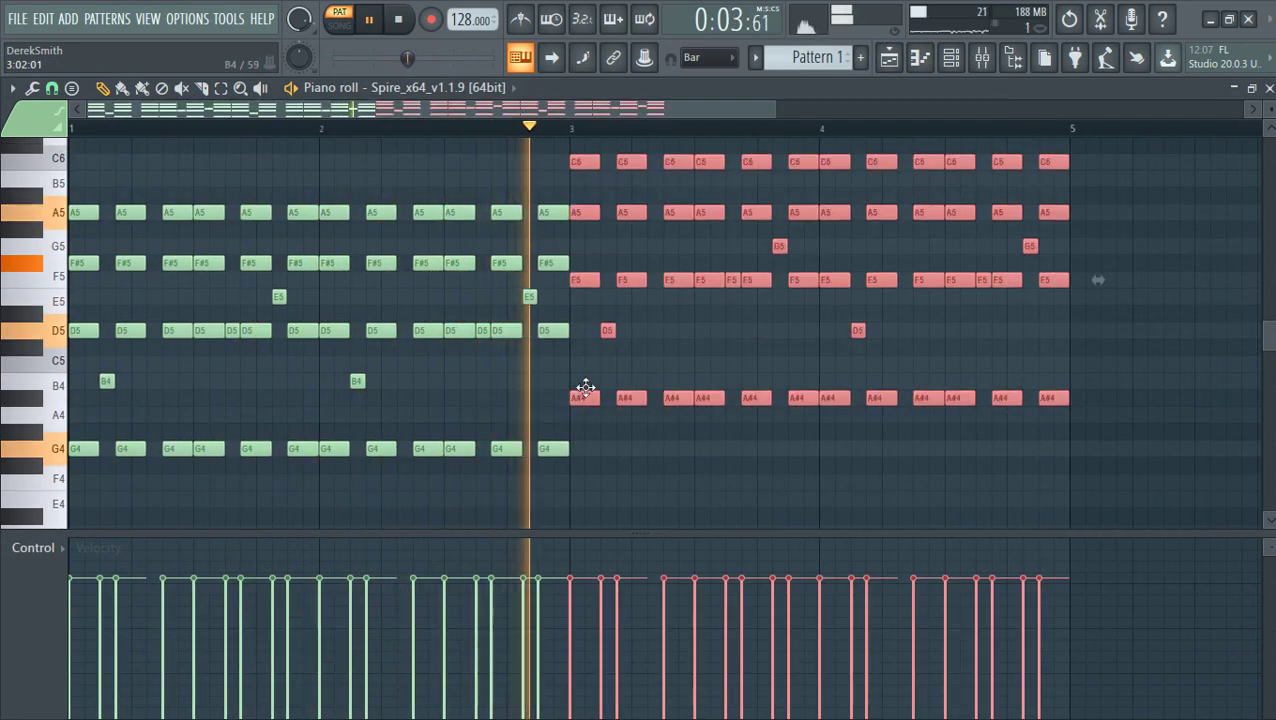
- Play back the four-bar pattern and delete the transposed copy from bars 3 and 4
{"action": "key", "text": "space"}
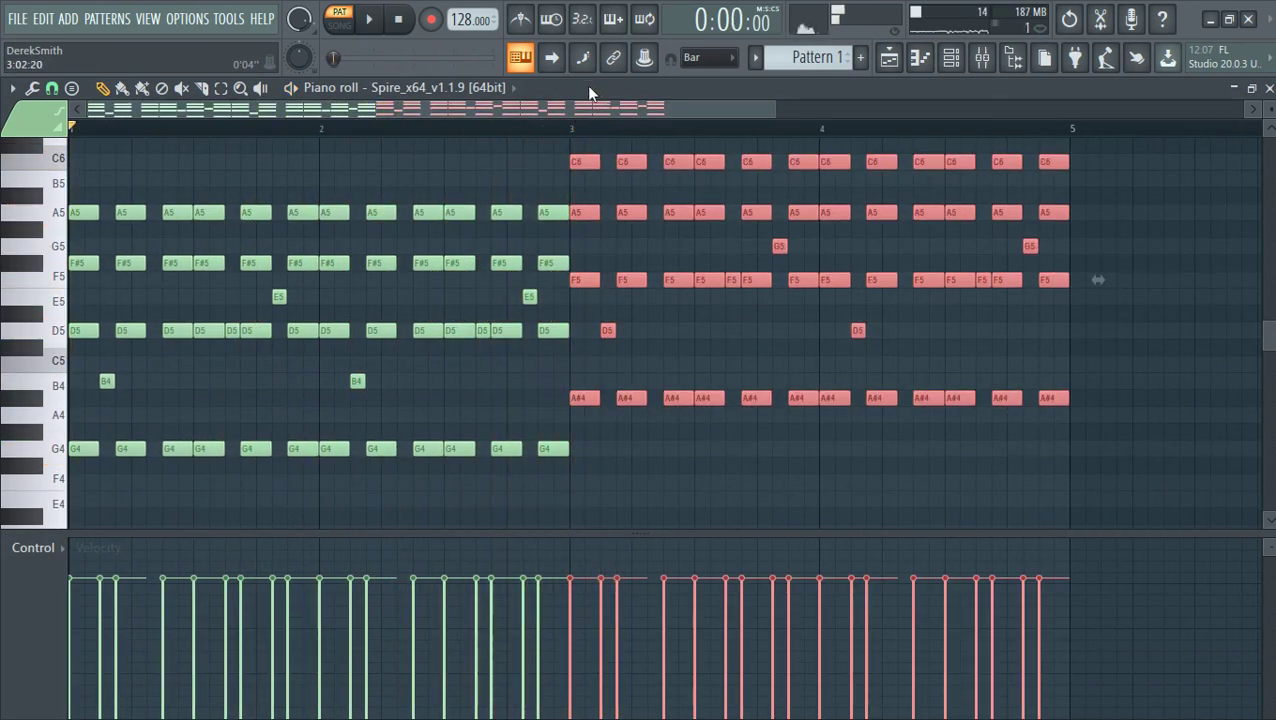
{"action": "key", "text": "space"}
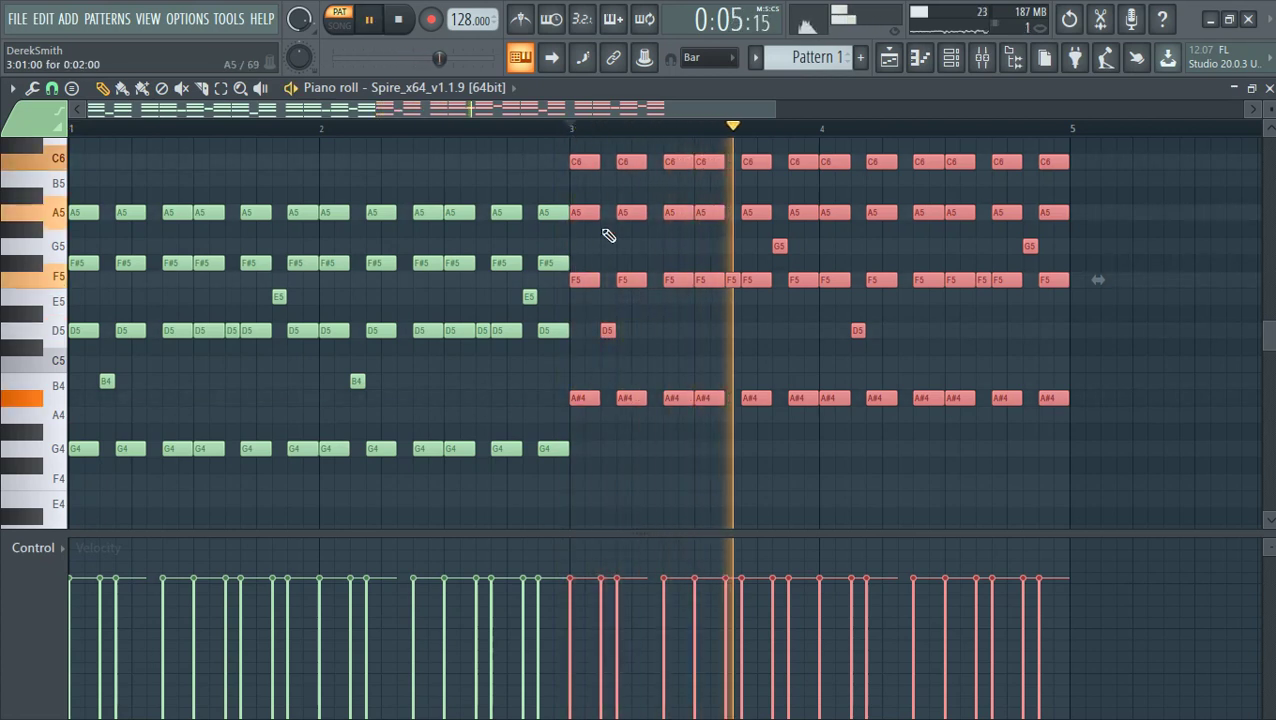
{"action": "scroll", "coordinate": [620, 267], "scroll_direction": "up", "scroll_amount": 1}
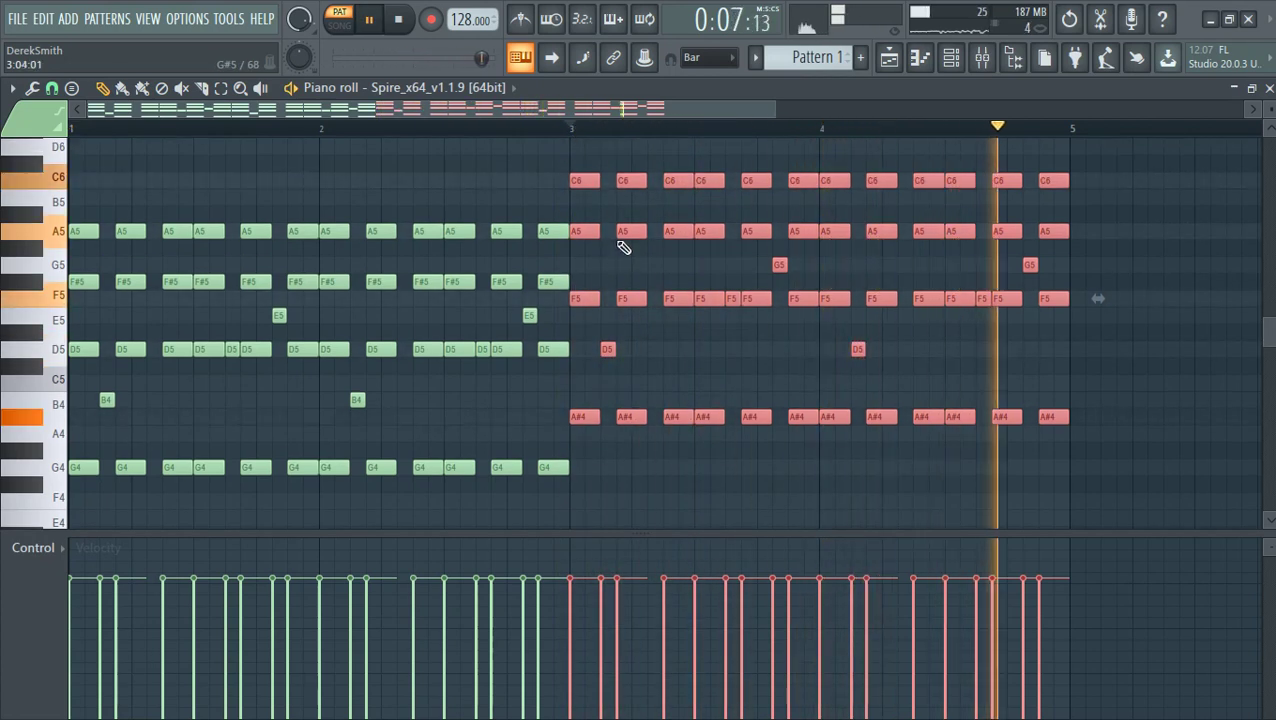
{"action": "key", "text": "Delete"}
{"action": "key", "text": "space"}
{"action": "key", "text": "space"}
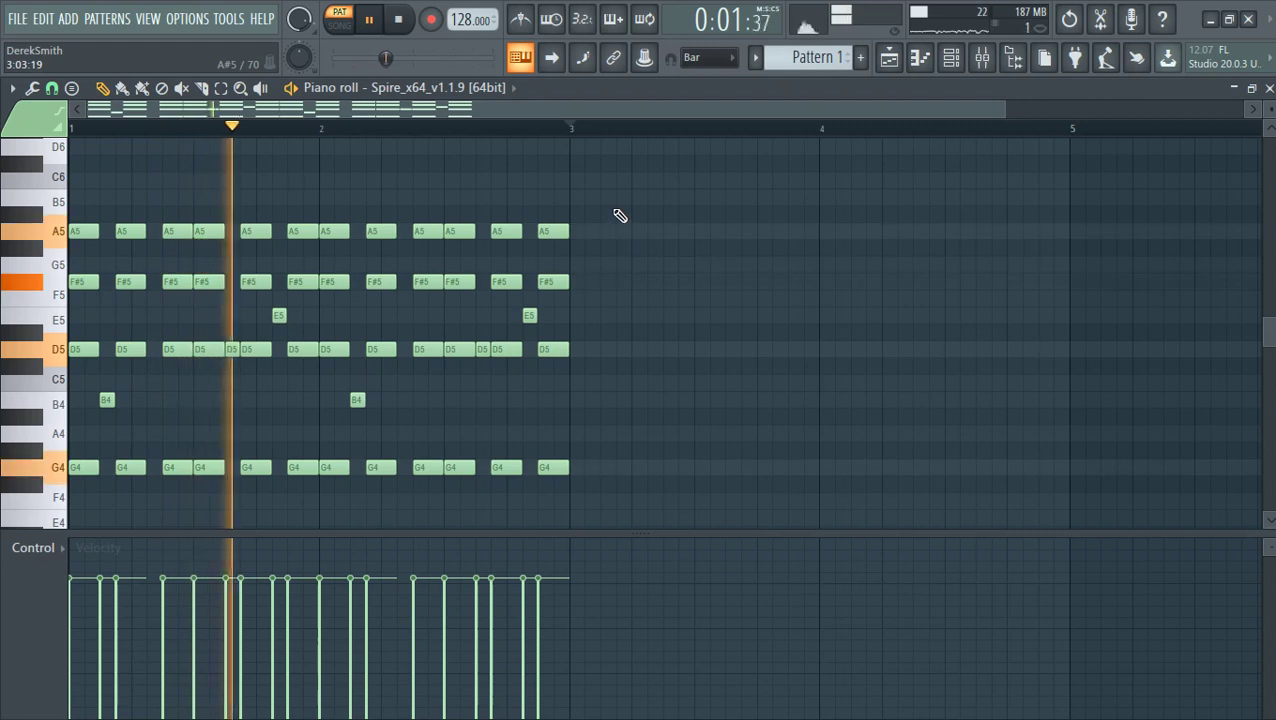
- Duplicate the two-bar pattern into bars 3 and 4 and raise the copied A5 notes to B5
{"action": "key", "text": "space"}
{"action": "key", "text": "ctrl+b"}
{"action": "key", "text": "ctrl+d"}
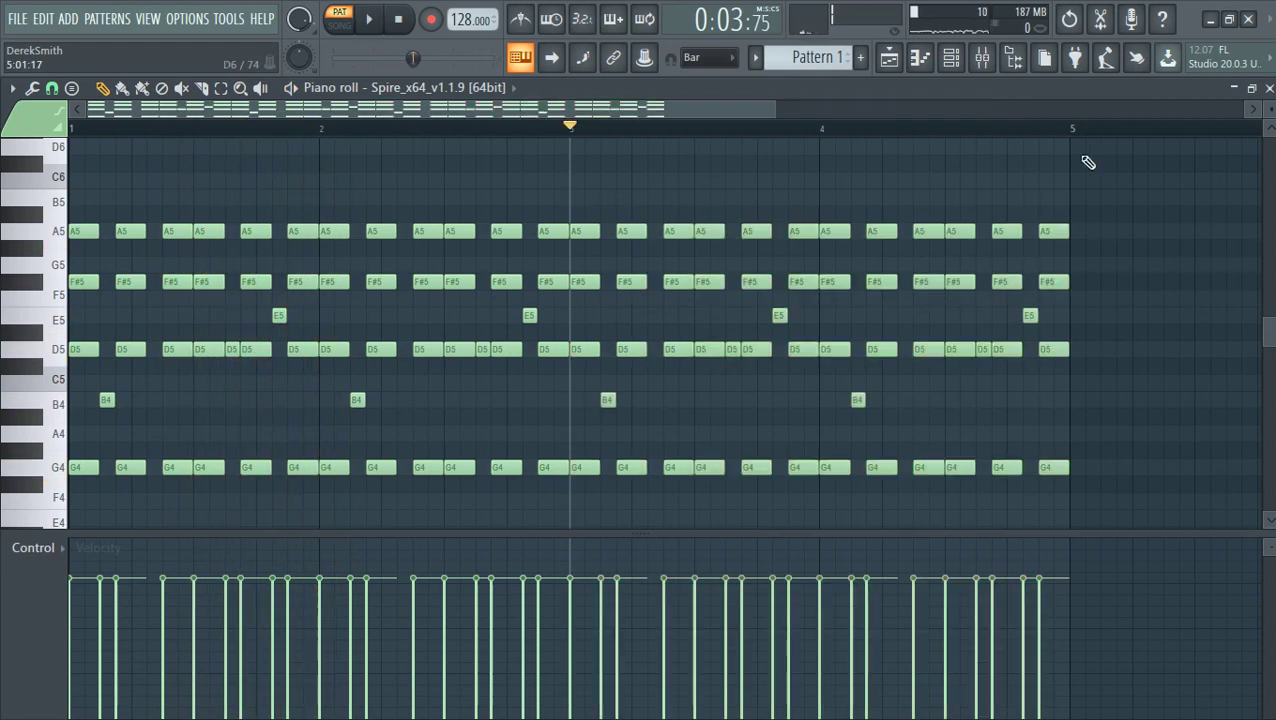
{"action": "key", "text": "space"}
{"action": "left_click_drag", "start_coordinate": [1094, 177], "coordinate": [586, 183]}
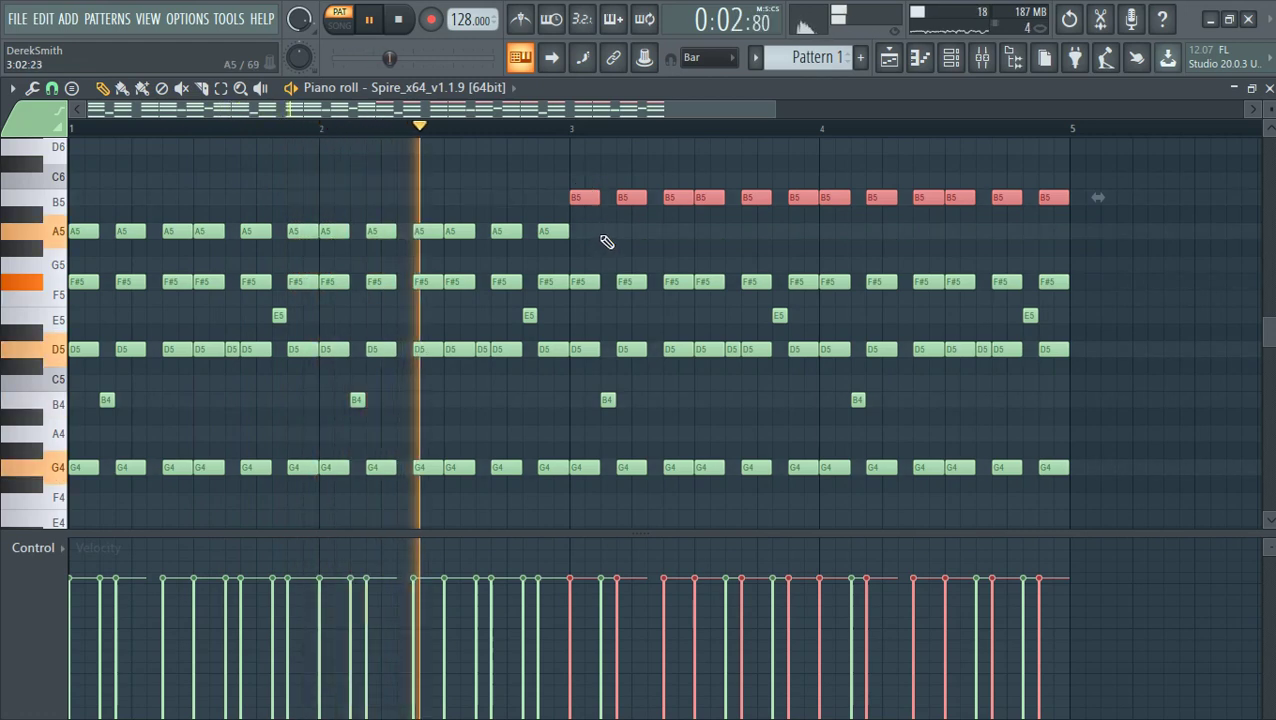
{"action": "scroll", "coordinate": [608, 245], "scroll_direction": "up", "scroll_amount": 1}
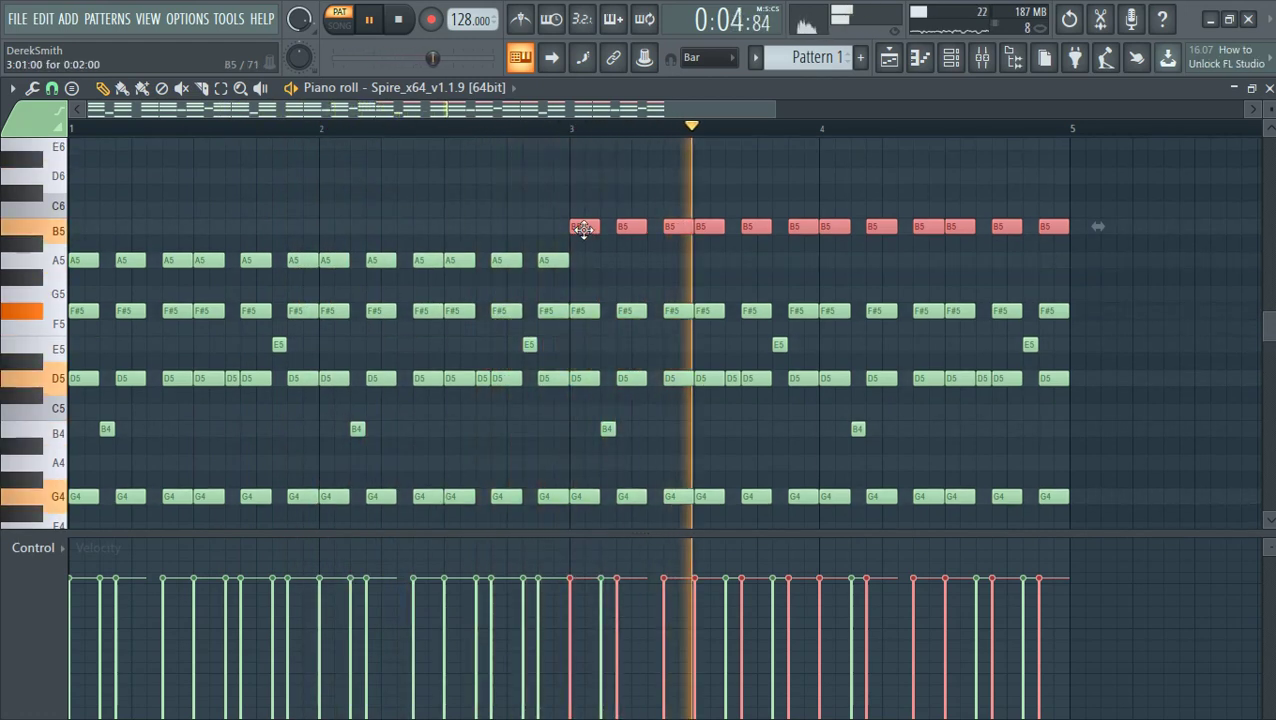
- Raise the Insert 1 mixer fader slightly and set Spire's filter 1 cutoff to 480 during playback
{"action": "left_click", "coordinate": [982, 57]}
{"action": "key", "text": "space"}
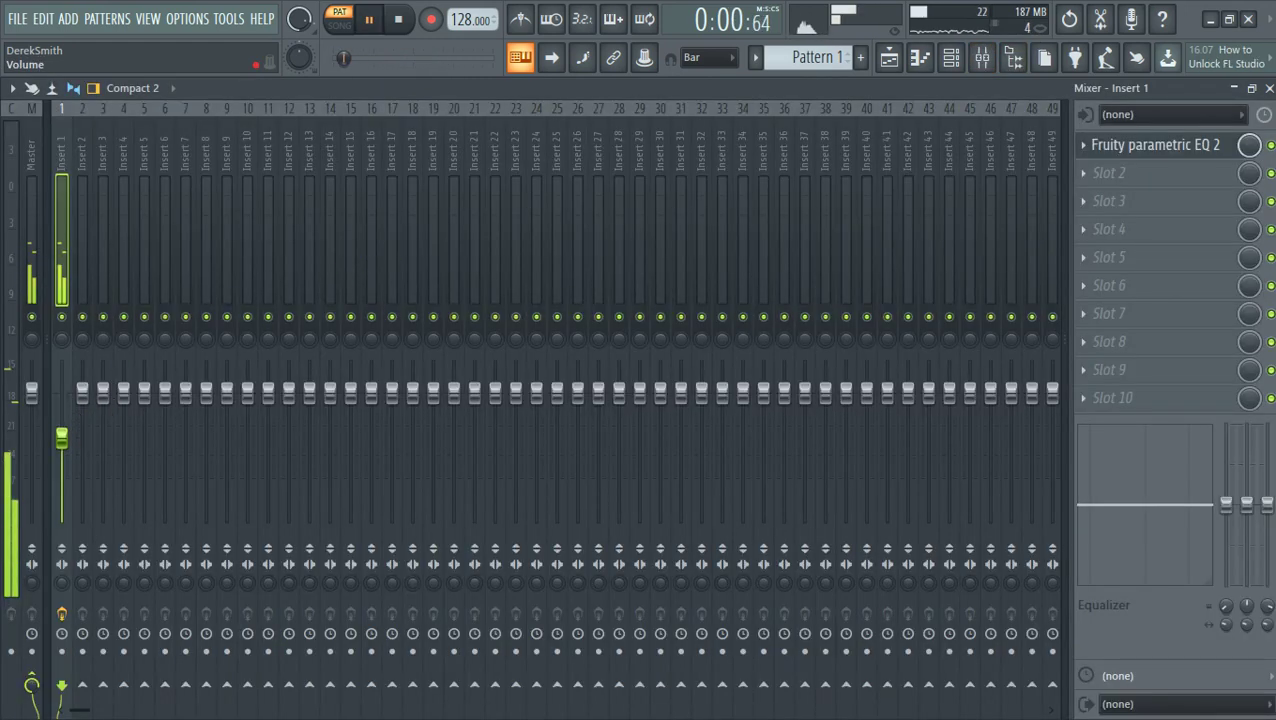
{"action": "key", "text": "F6"}
{"action": "key", "text": "space"}
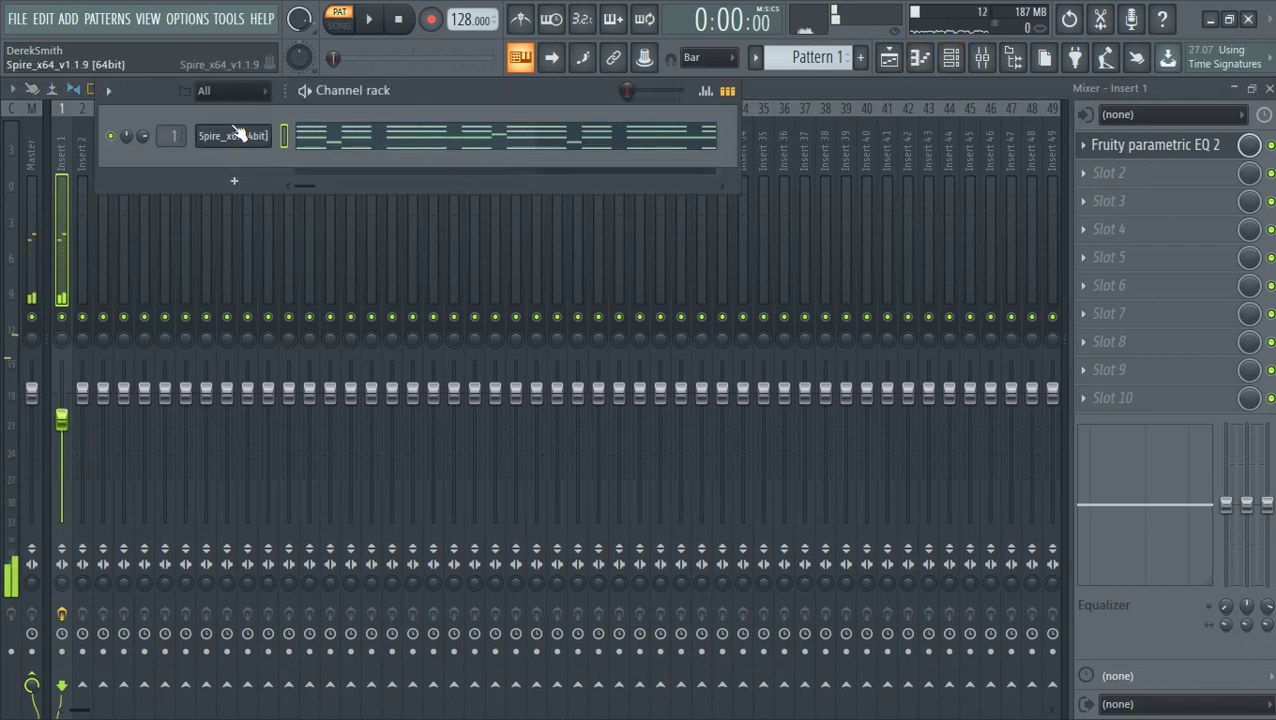
{"action": "left_click", "coordinate": [238, 135]}
{"action": "left_click", "coordinate": [905, 204]}
{"action": "left_click", "coordinate": [965, 350]}
{"action": "key", "text": "space"}
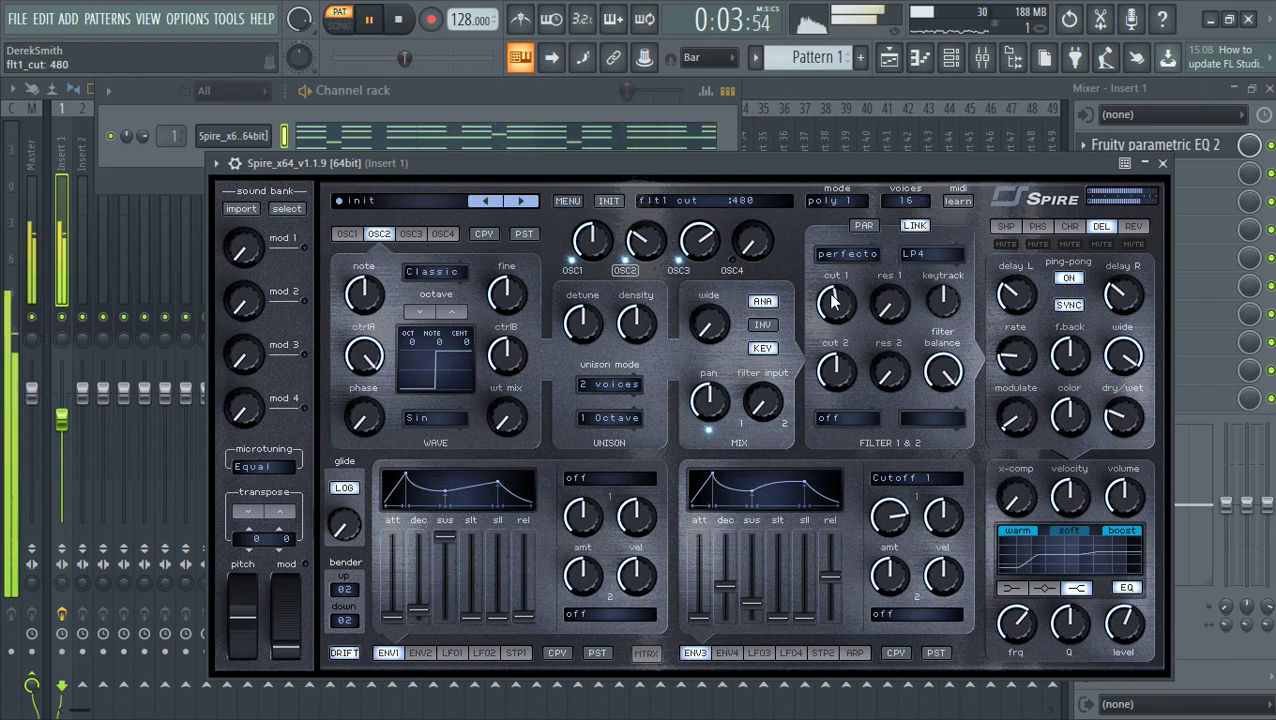
- Raise the F#5 notes in bars 3 and 4 of the piano roll to A5 and clear the selection
{"action": "left_click", "coordinate": [919, 60]}
{"action": "key", "text": "space"}
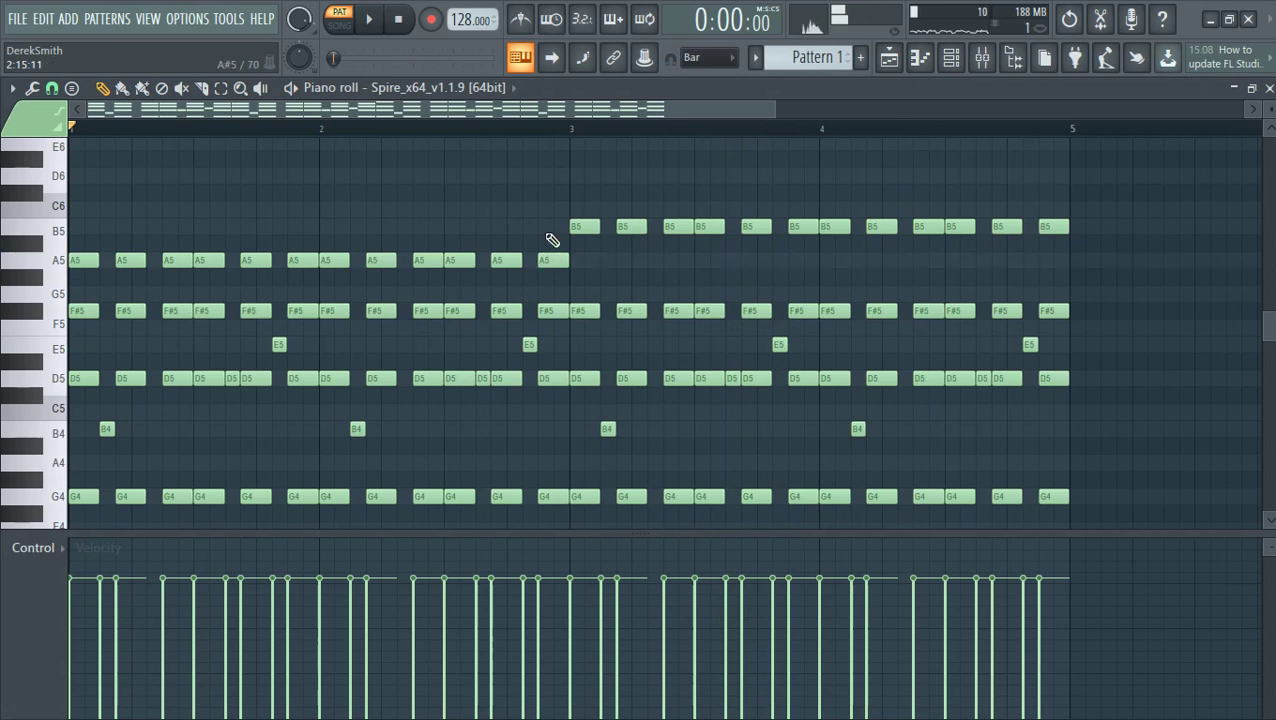
{"action": "left_click_drag", "start_coordinate": [1076, 290], "coordinate": [583, 246]}
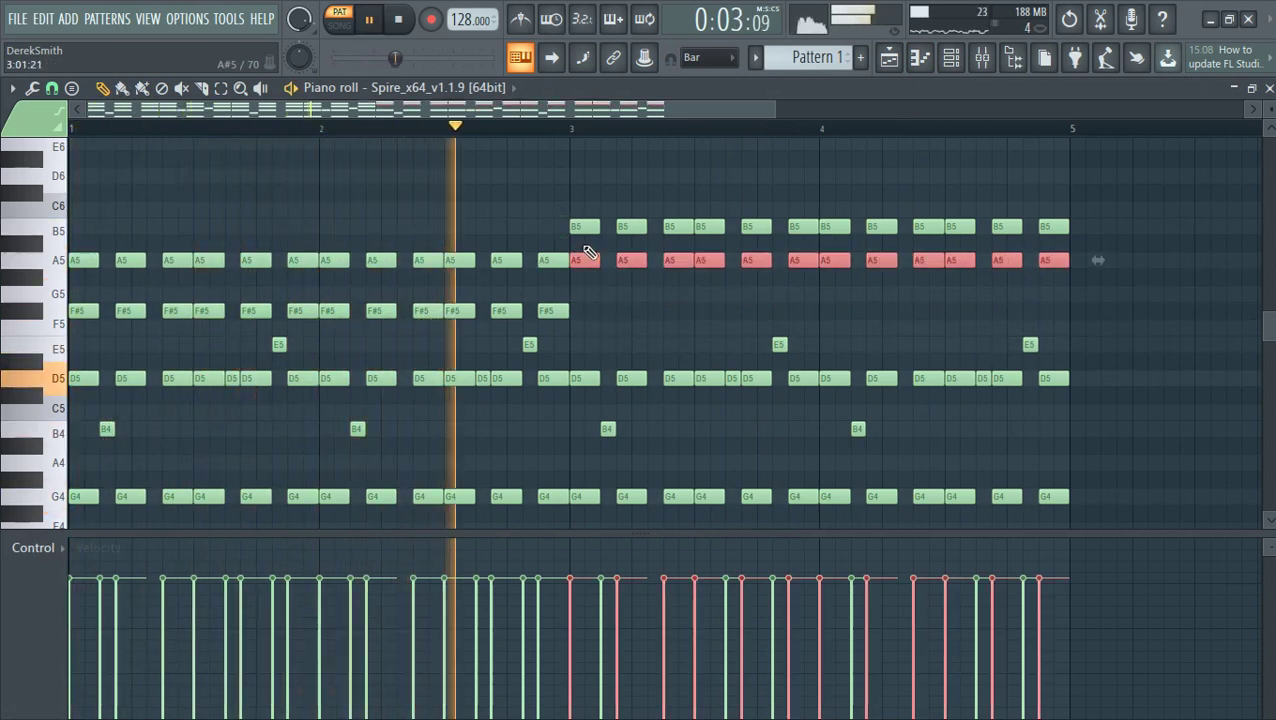
{"action": "left_click", "coordinate": [706, 305]}
{"action": "left_click_drag", "start_coordinate": [1103, 356], "coordinate": [632, 407]}
{"action": "left_click", "coordinate": [629, 347]}
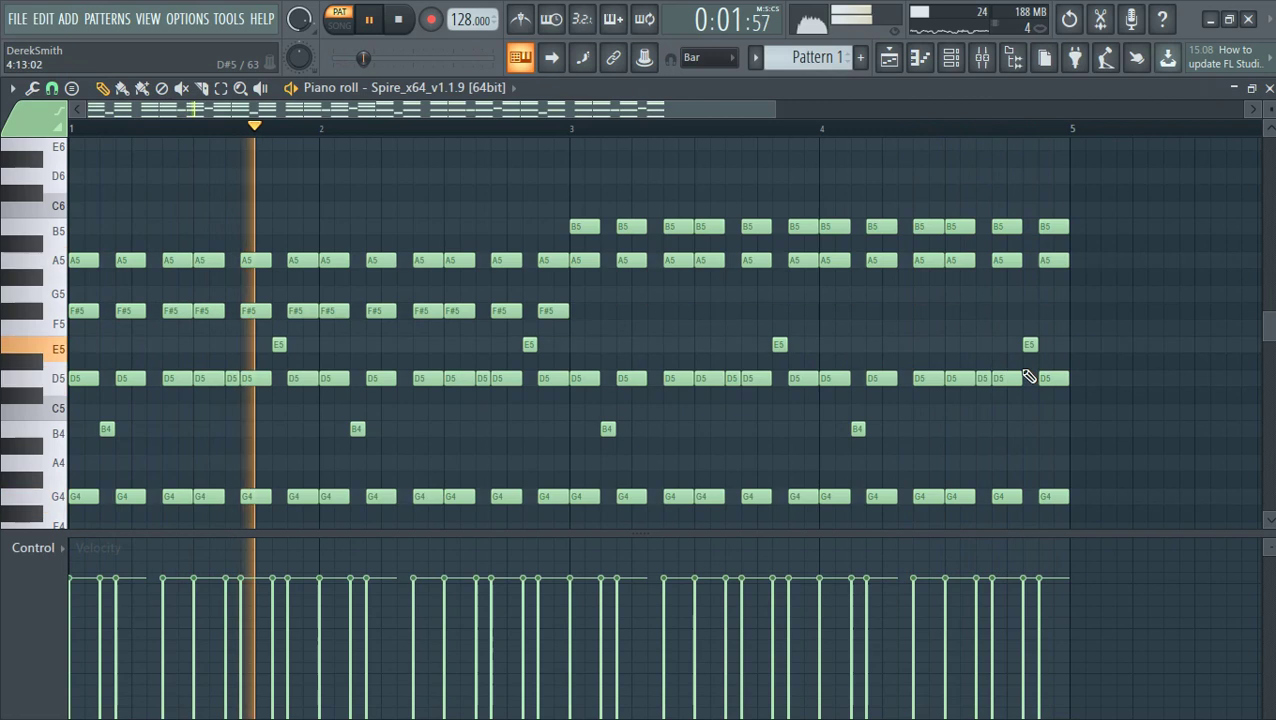
- Raise the short E5 note in bar 3 to F#5 and the one in bar 4 to G5
{"action": "left_click_drag", "start_coordinate": [777, 347], "coordinate": [780, 317]}
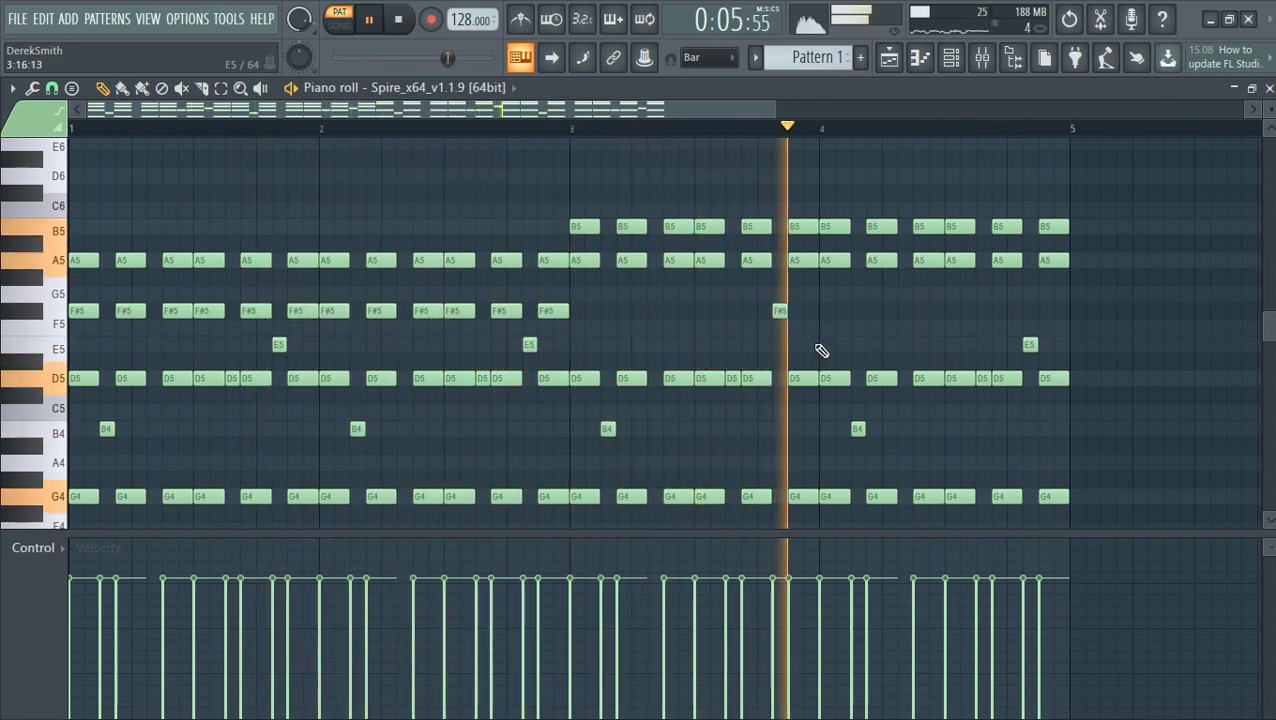
{"action": "left_click_drag", "start_coordinate": [1027, 340], "coordinate": [1028, 292]}
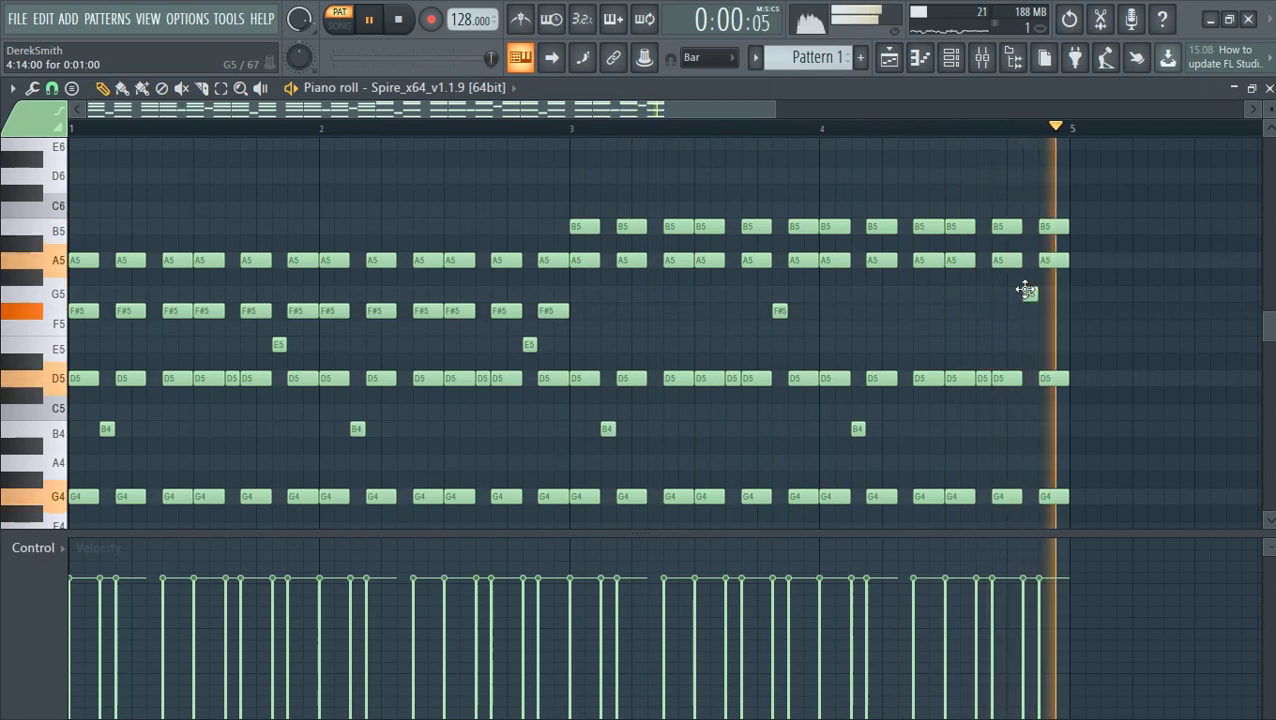
{"action": "key", "text": "space"}
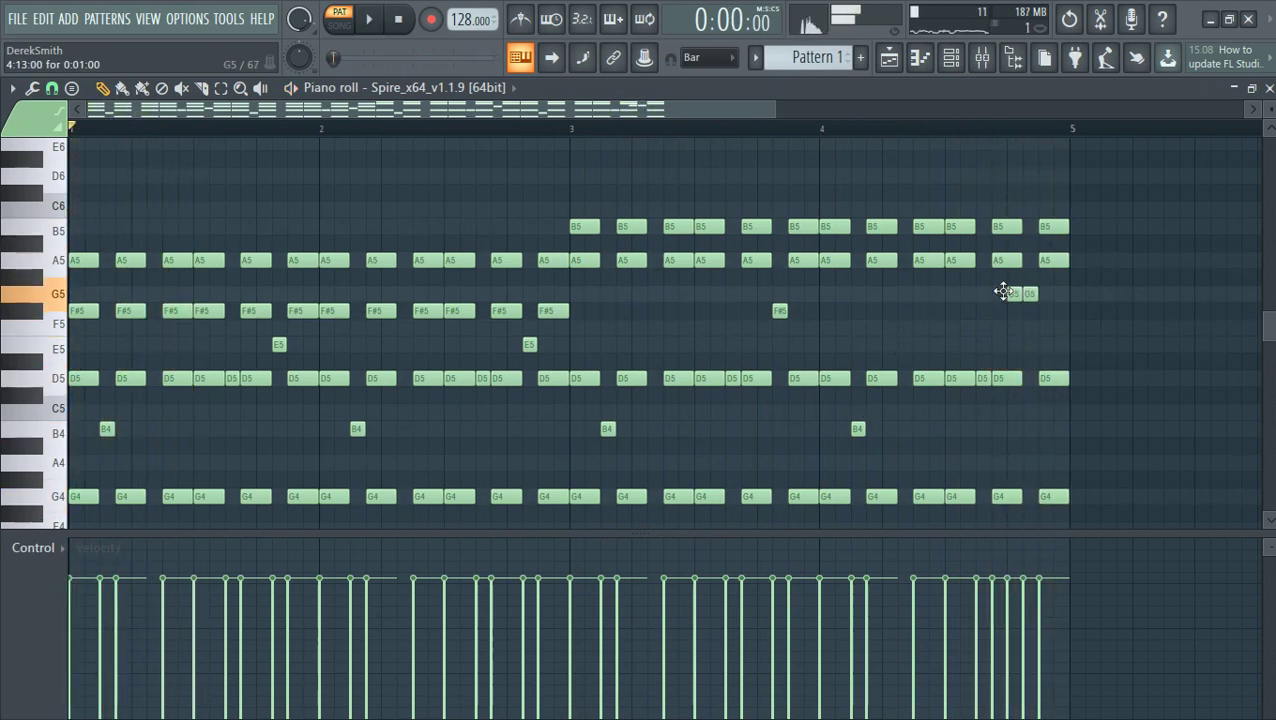
{"action": "key", "text": "space"}
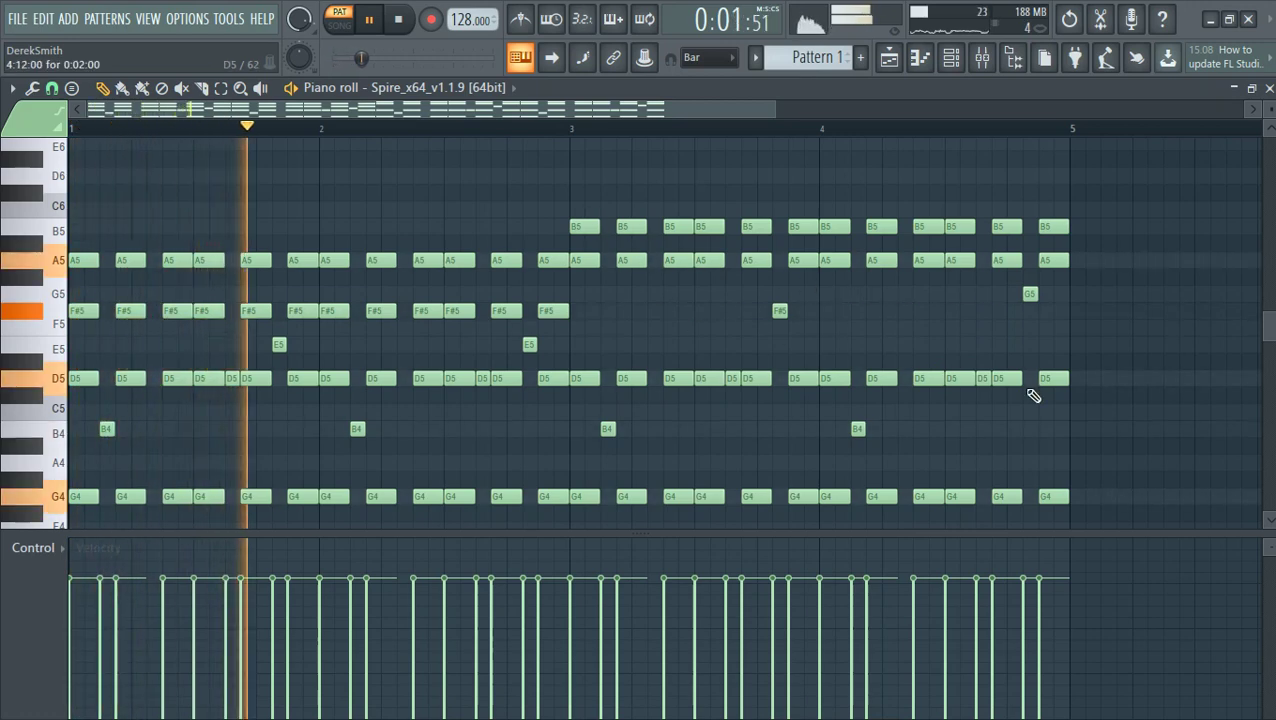
- Lower the G4 notes in bars 3 and 4 to E4 and clear the selection
{"action": "left_click_drag", "start_coordinate": [1069, 477], "coordinate": [578, 483]}
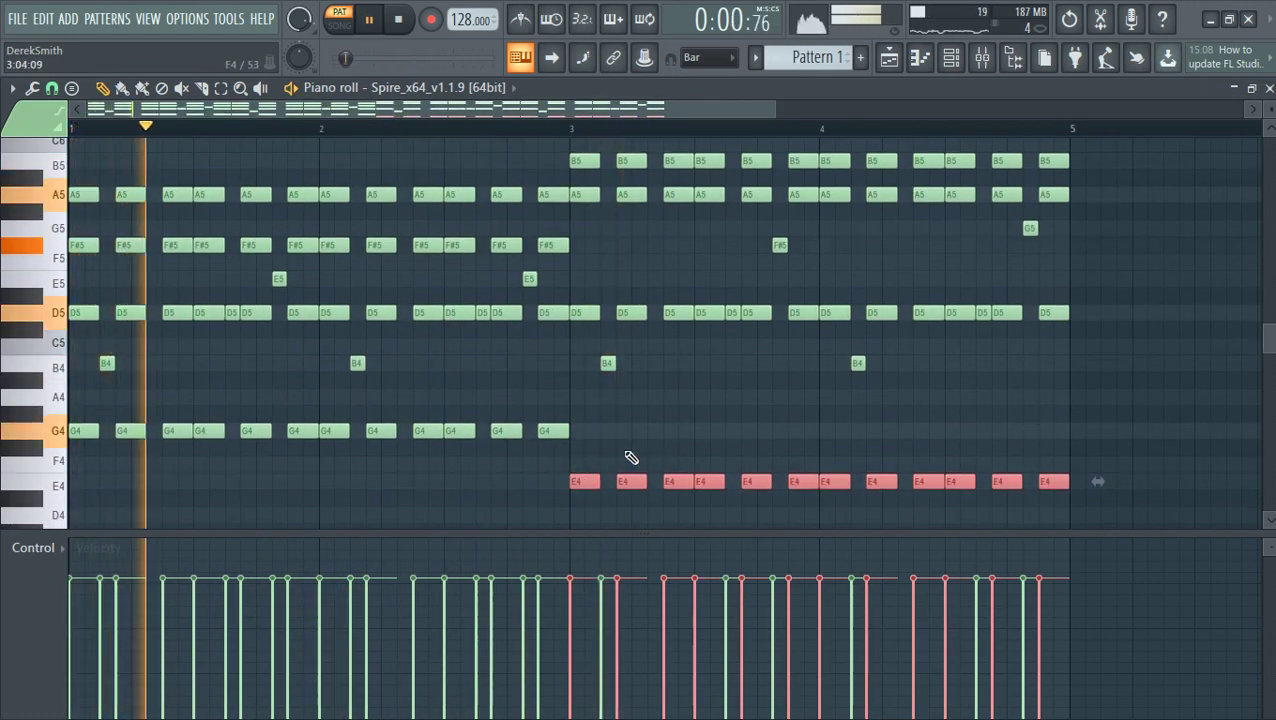
{"action": "left_click", "coordinate": [638, 424], "text": "ctrl"}
{"action": "middle_click", "coordinate": [658, 417]}
{"action": "right_click", "coordinate": [675, 428]}
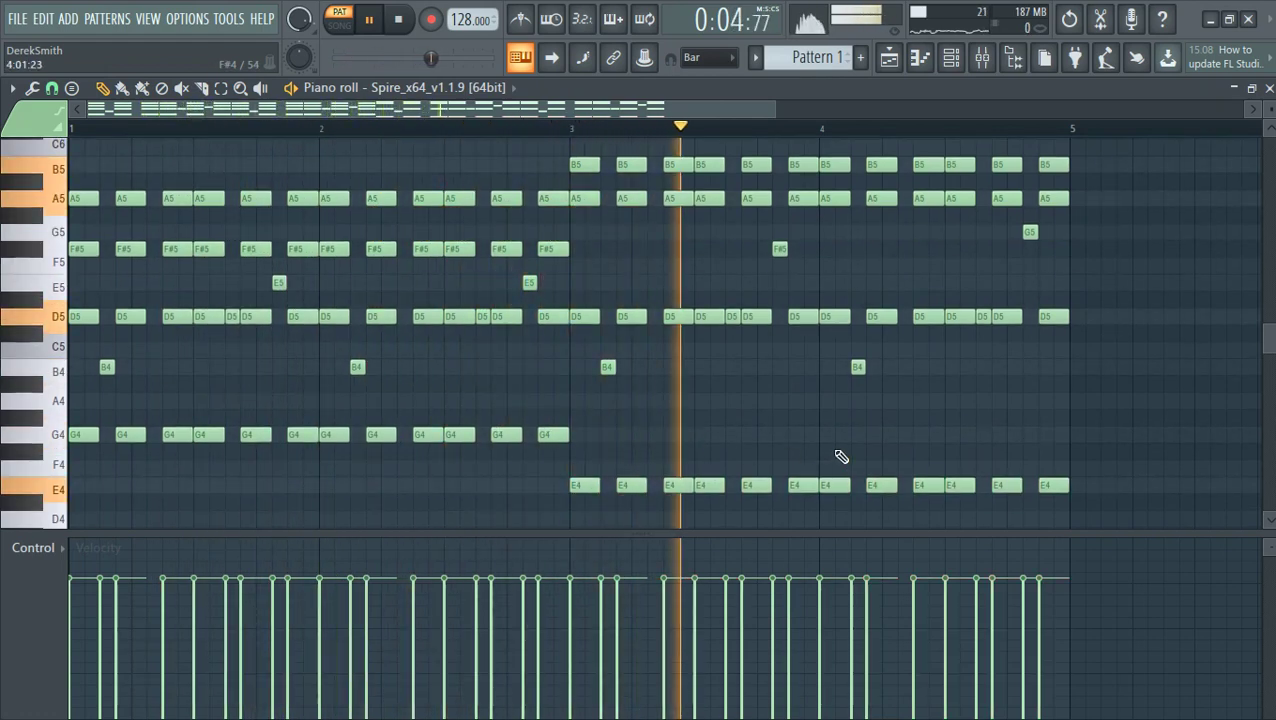
- Raise the short G5 note near the end of bar 4 to A5 and play the pattern
{"action": "left_click_drag", "start_coordinate": [806, 408], "coordinate": [834, 418]}
{"action": "scroll", "coordinate": [780, 406], "scroll_direction": "down", "scroll_amount": 1}
{"action": "left_click_drag", "start_coordinate": [729, 396], "coordinate": [826, 436]}
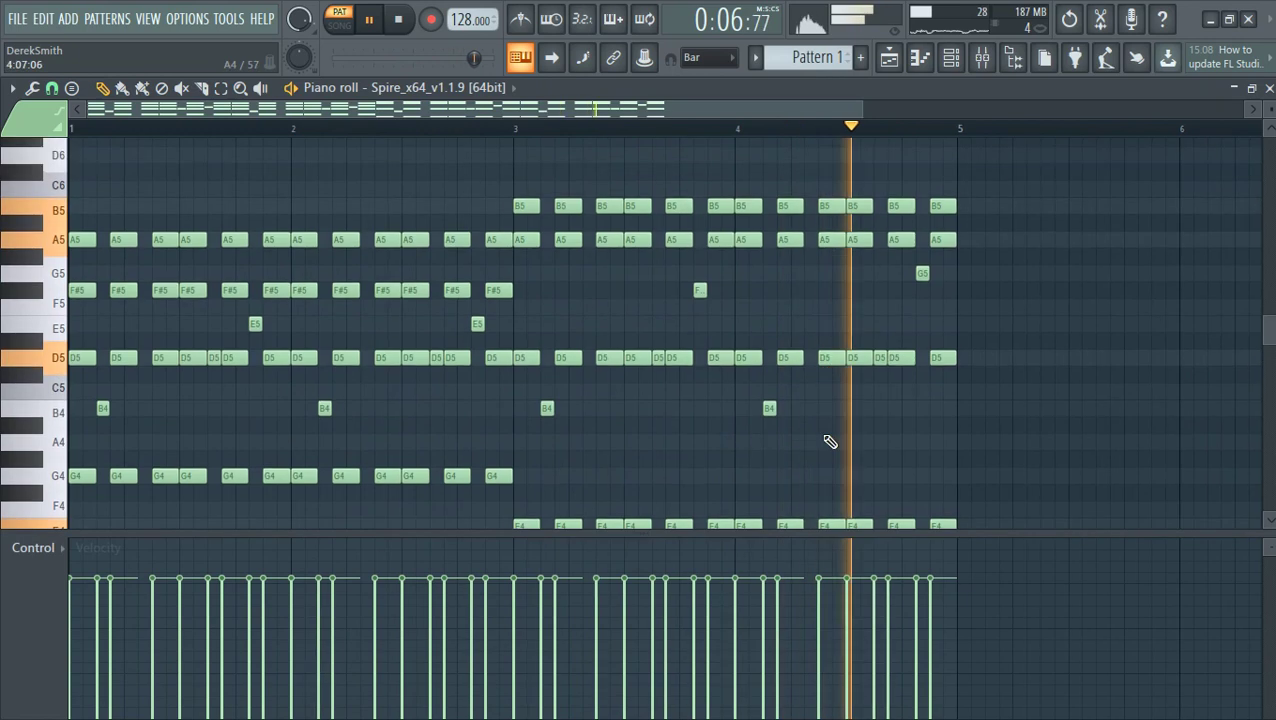
{"action": "scroll", "coordinate": [790, 400], "scroll_direction": "down", "scroll_amount": 2}
{"action": "left_click_drag", "start_coordinate": [735, 225], "coordinate": [818, 243]}
{"action": "scroll", "coordinate": [641, 297], "scroll_direction": "up", "scroll_amount": 3}
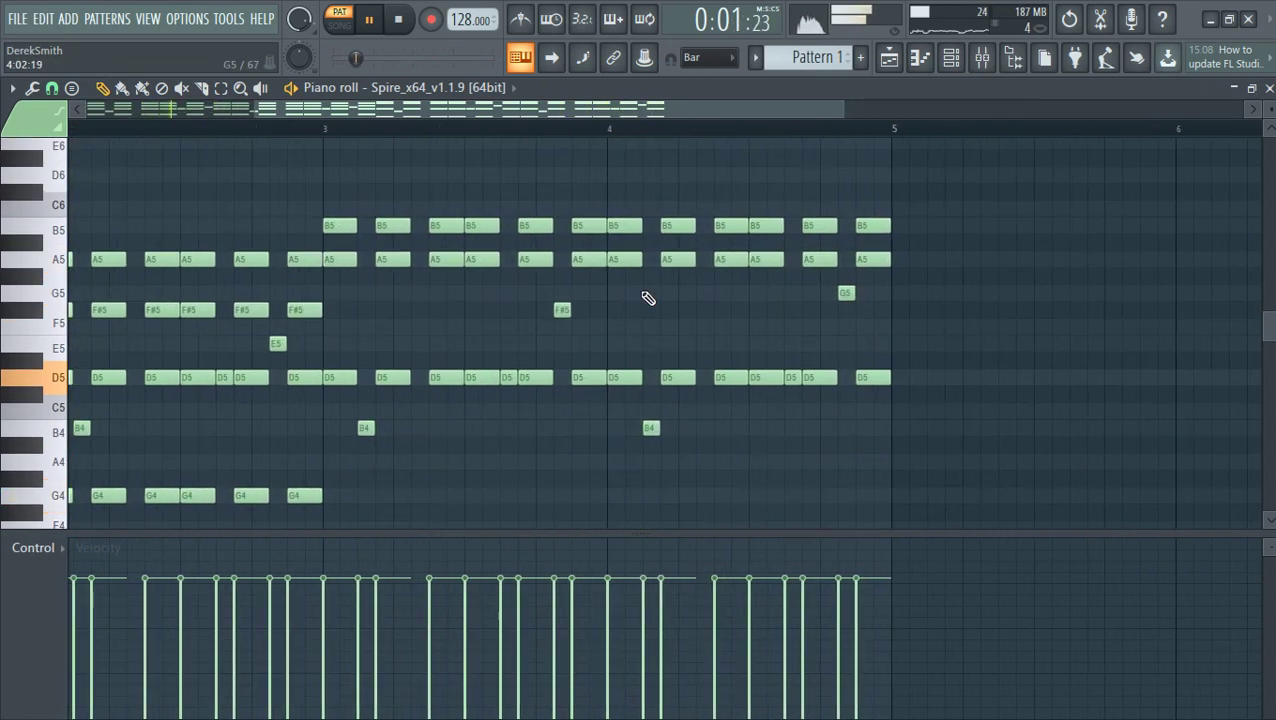
{"action": "left_click_drag", "start_coordinate": [660, 294], "coordinate": [744, 296]}
{"action": "scroll", "coordinate": [771, 291], "scroll_direction": "down", "scroll_amount": 1}
{"action": "scroll", "coordinate": [777, 295], "scroll_direction": "down", "scroll_amount": 1}
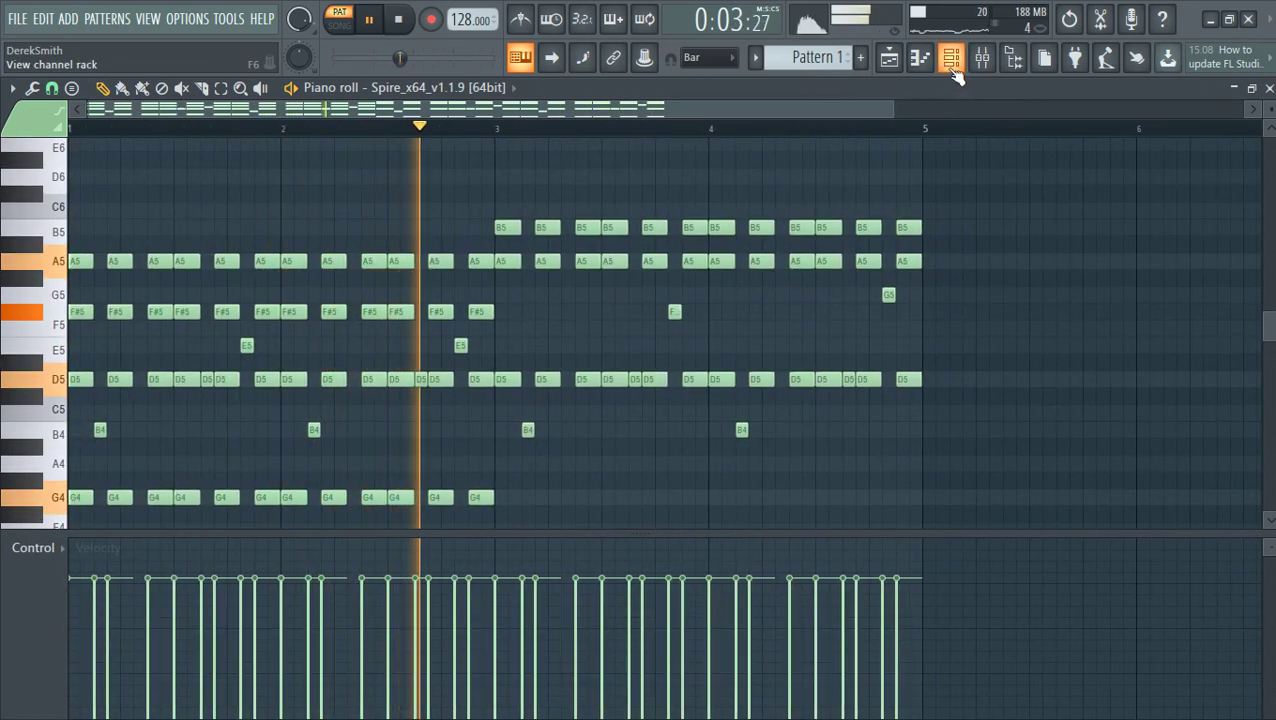
{"action": "scroll", "coordinate": [638, 396], "scroll_direction": "up", "scroll_amount": 2}
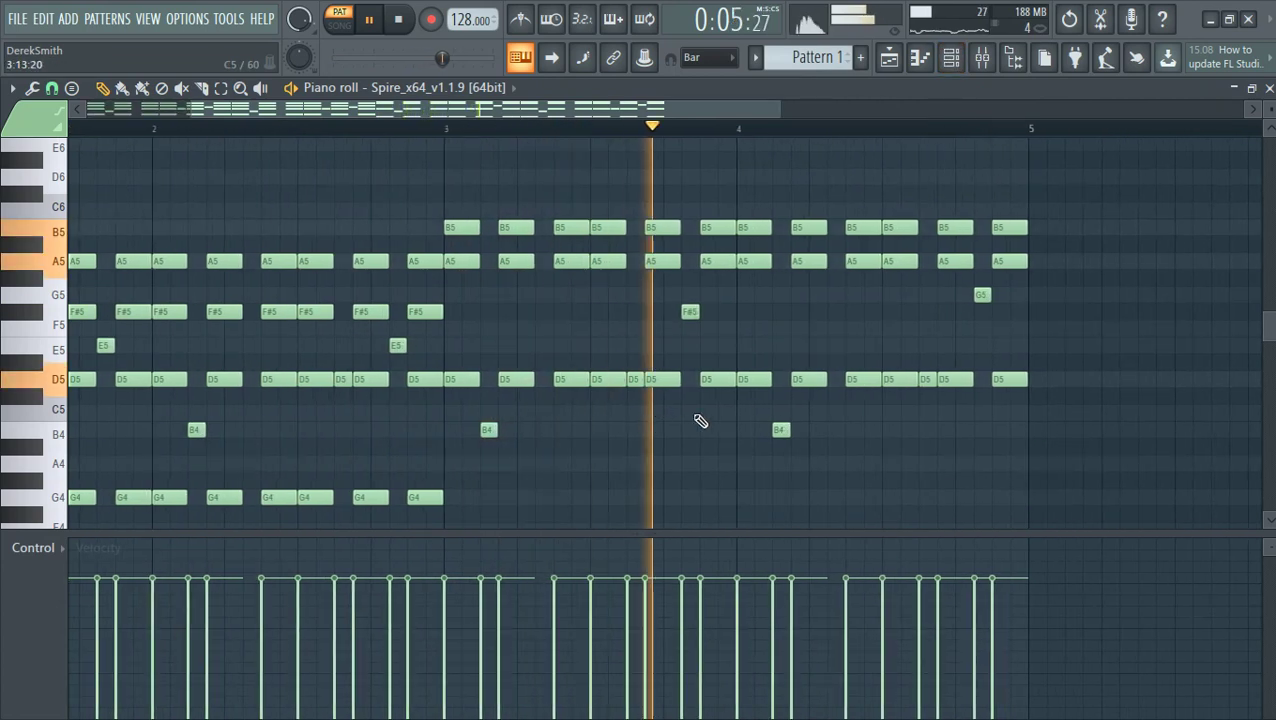
{"action": "left_click_drag", "start_coordinate": [830, 332], "coordinate": [776, 325]}
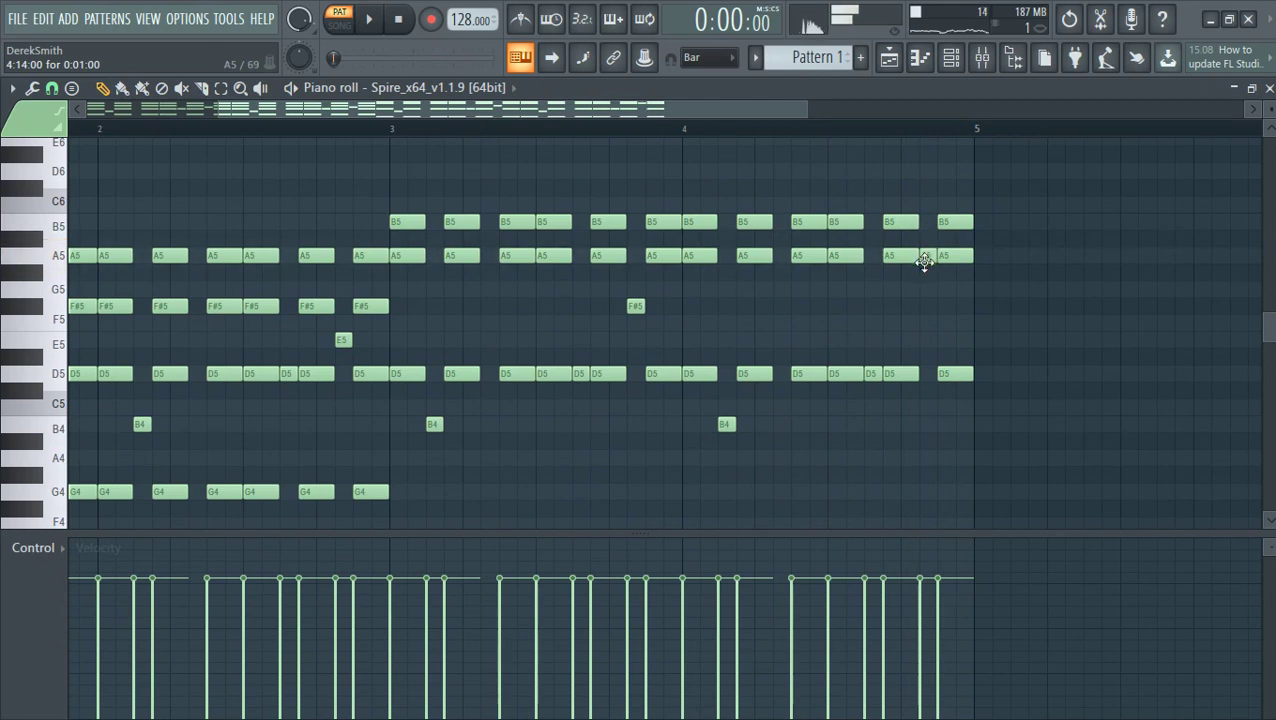
{"action": "key", "text": "space"}
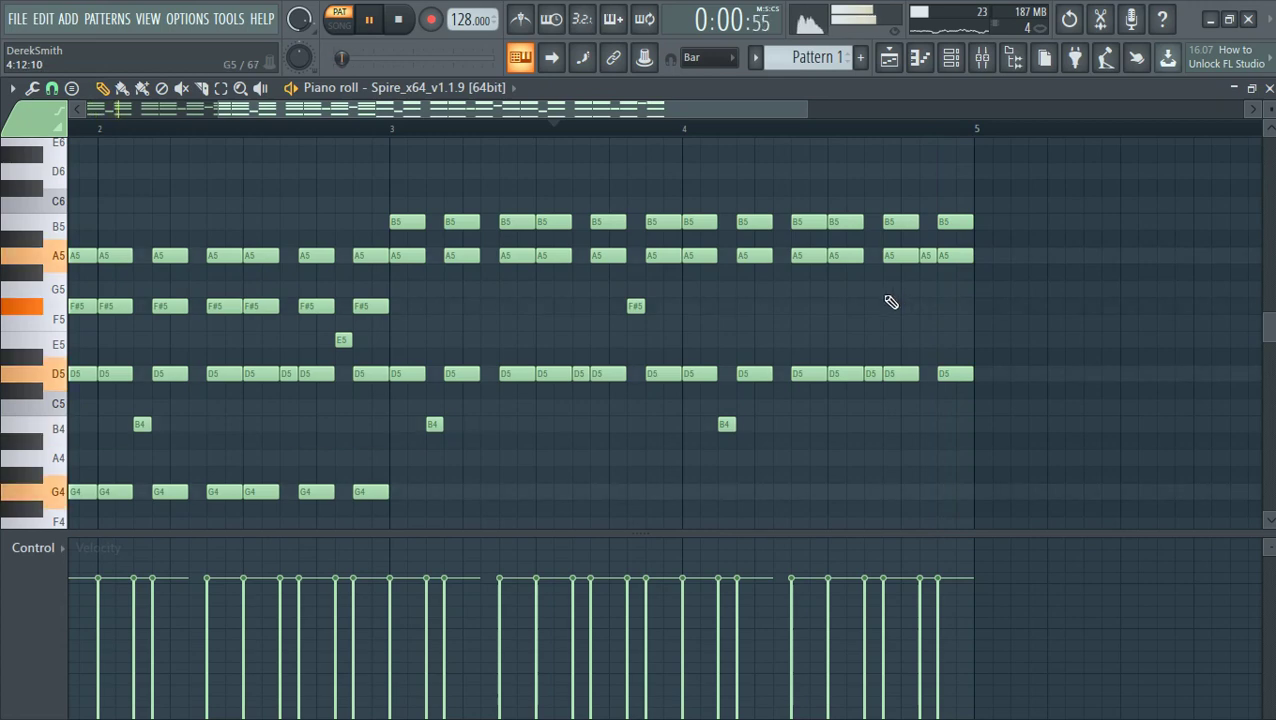
- Reopen the Spire synth and raise the filter 1 cutoff to 1000 during playback
{"action": "scroll", "coordinate": [836, 191], "scroll_direction": "down", "scroll_amount": 3, "text": "ctrl"}
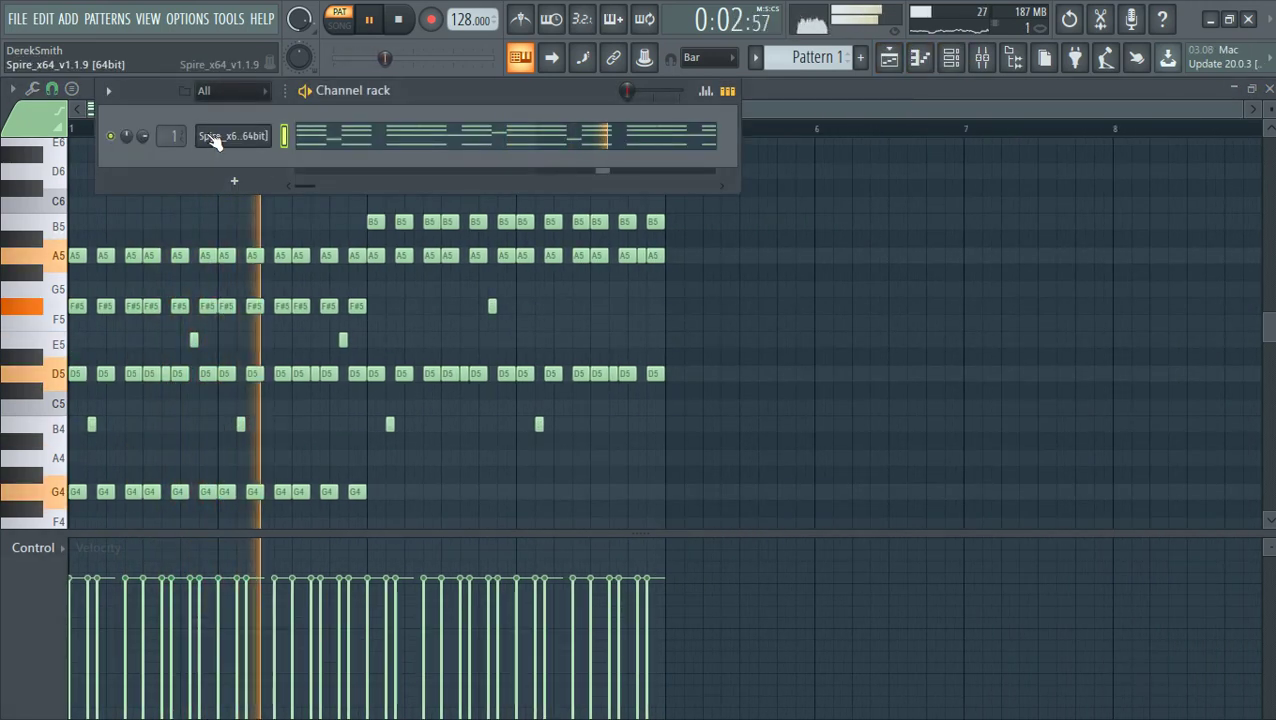
{"action": "left_click", "coordinate": [230, 135]}
{"action": "left_click_drag", "start_coordinate": [852, 279], "coordinate": [850, 252]}
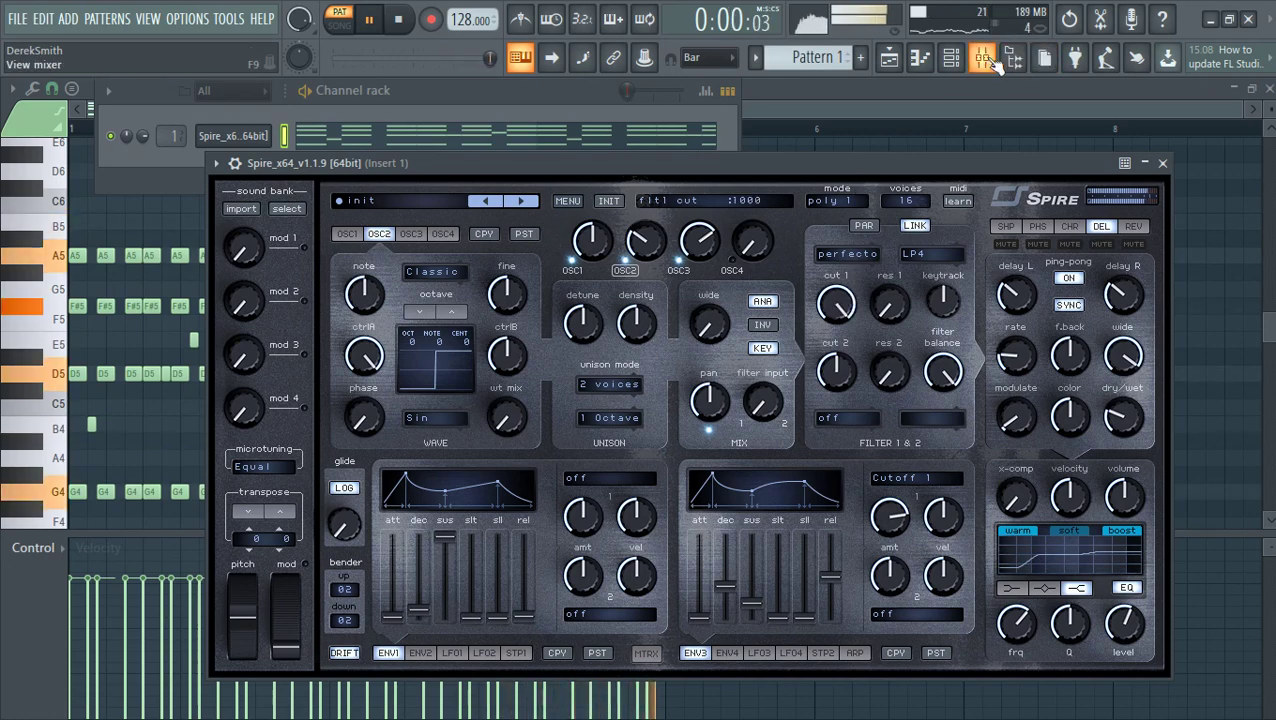
- Lower the Insert 1 fader in the mixer and look through the effects available for a Master slot
{"action": "key", "text": "F9"}
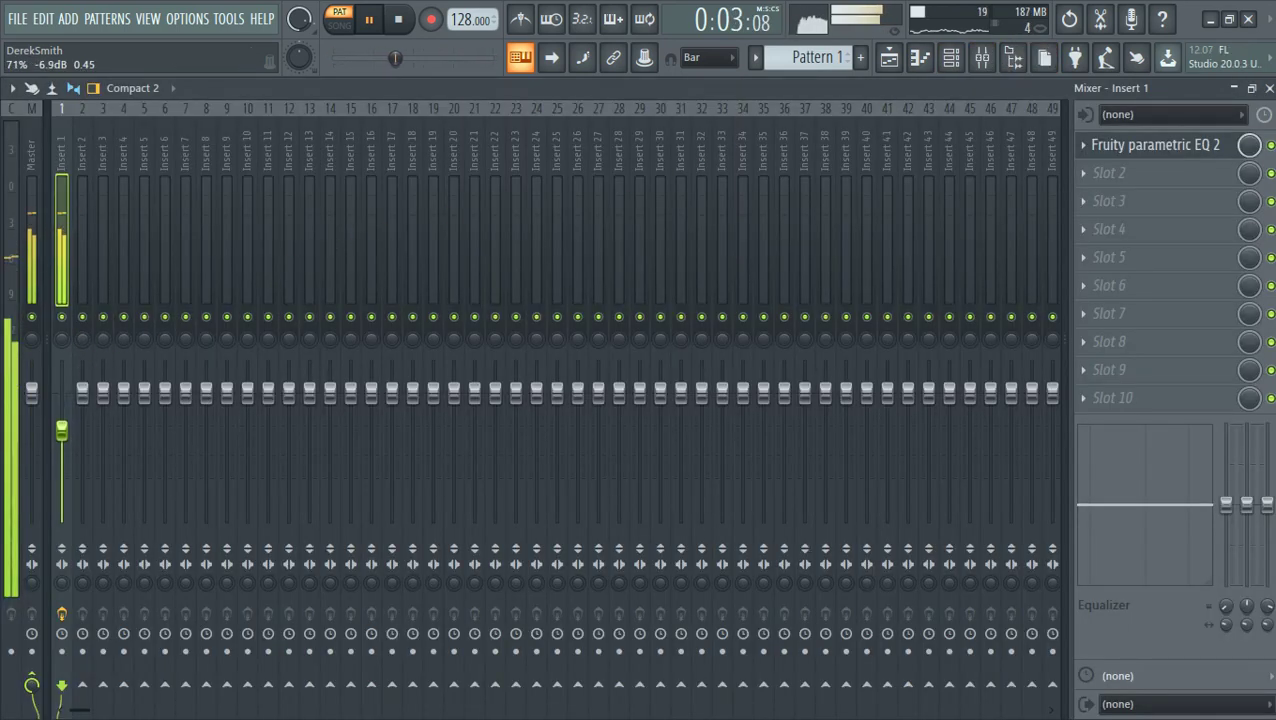
{"action": "left_click", "coordinate": [36, 299]}
{"action": "left_click", "coordinate": [1182, 375]}
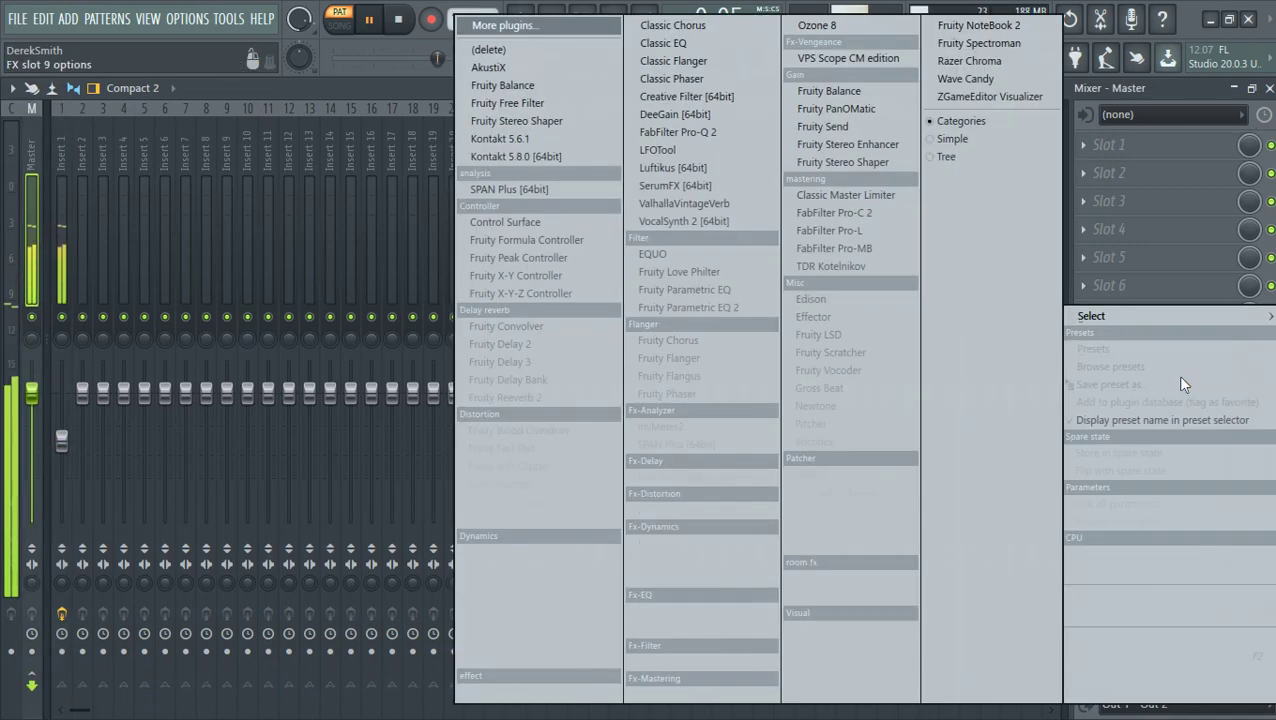
{"action": "left_click", "coordinate": [204, 336]}
{"action": "left_click", "coordinate": [60, 266]}
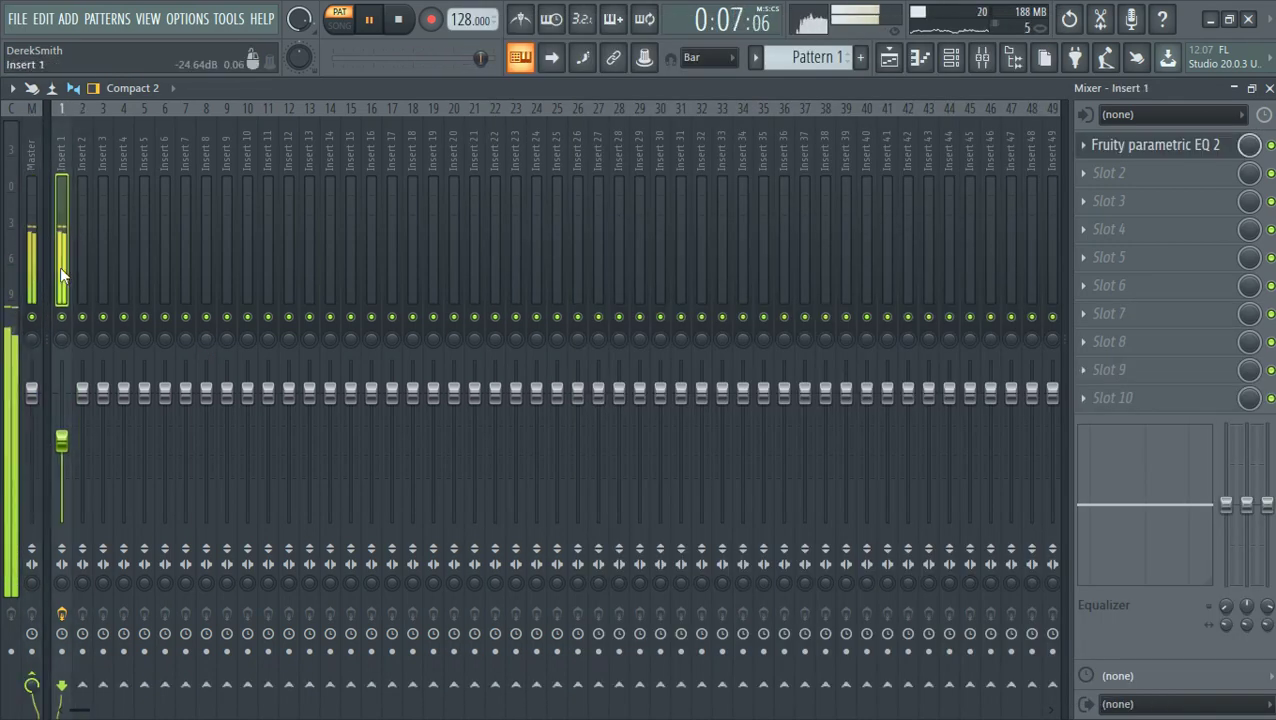
{"action": "key", "text": "XF86AudioRaiseVolume"}
{"action": "key", "text": "XF86AudioRaiseVolume"}
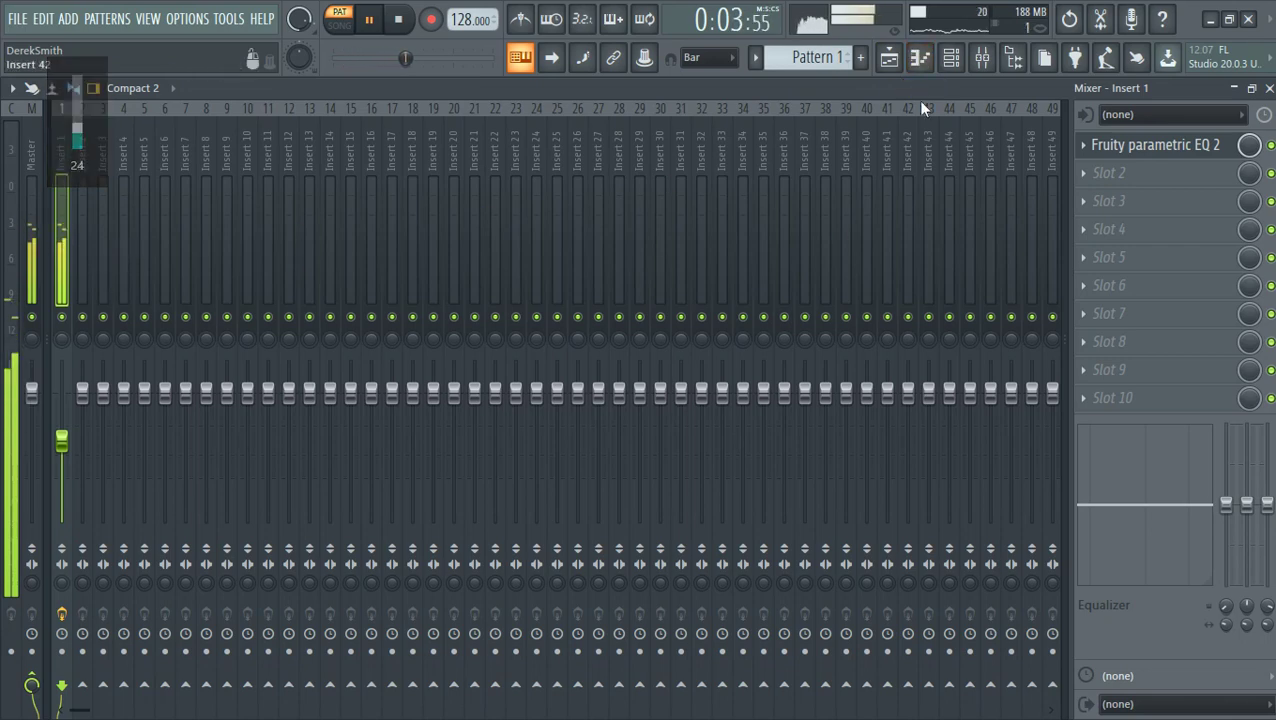
- Bring the Spire synth back up and lower the filter 1 cutoff to 220
{"action": "left_click", "coordinate": [951, 57]}
{"action": "left_click", "coordinate": [225, 138]}
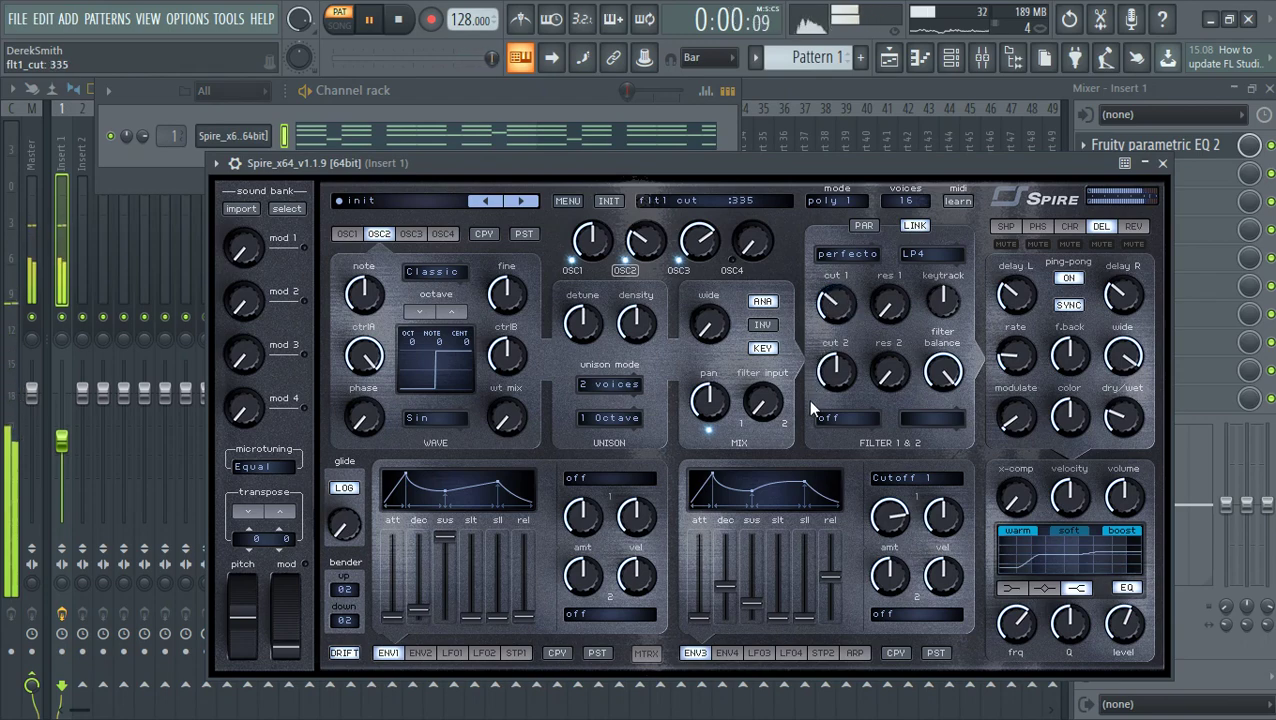
{"action": "left_click_drag", "start_coordinate": [806, 420], "coordinate": [804, 256]}
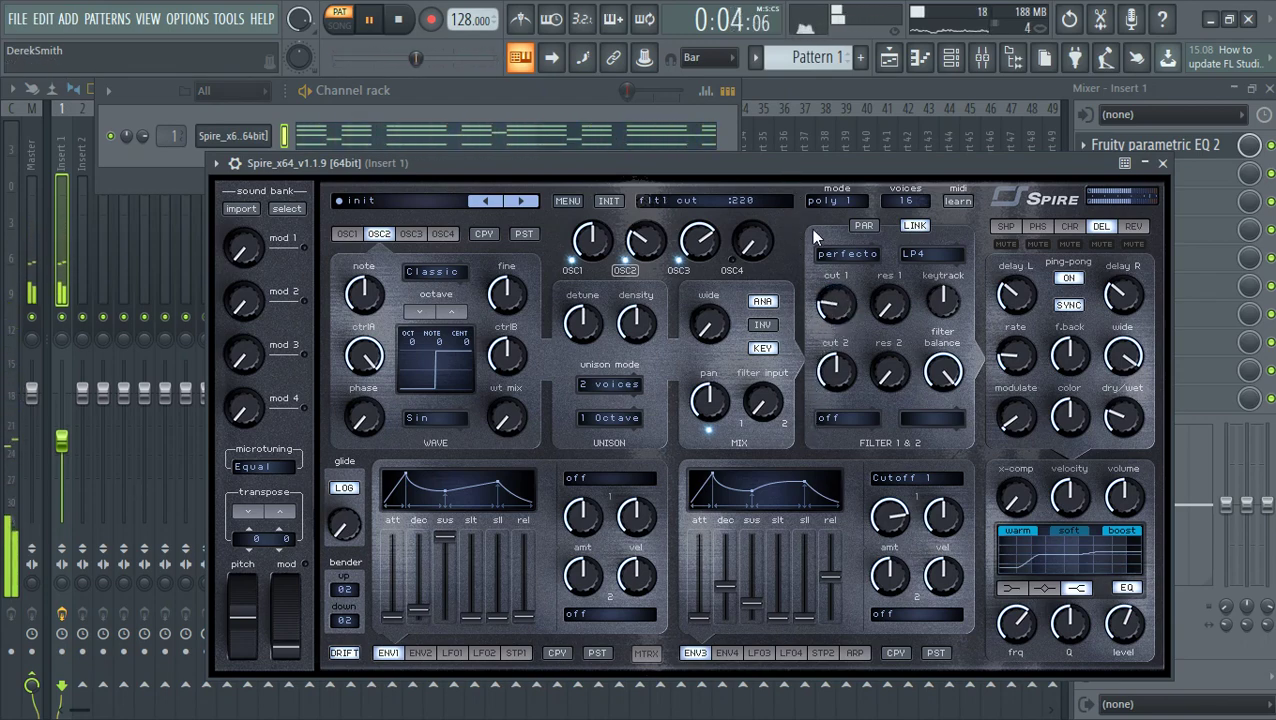
- Check the notes in the piano roll, return to the Spire synth and set the filter 1 cutoff to 390
{"action": "left_click", "coordinate": [919, 57]}
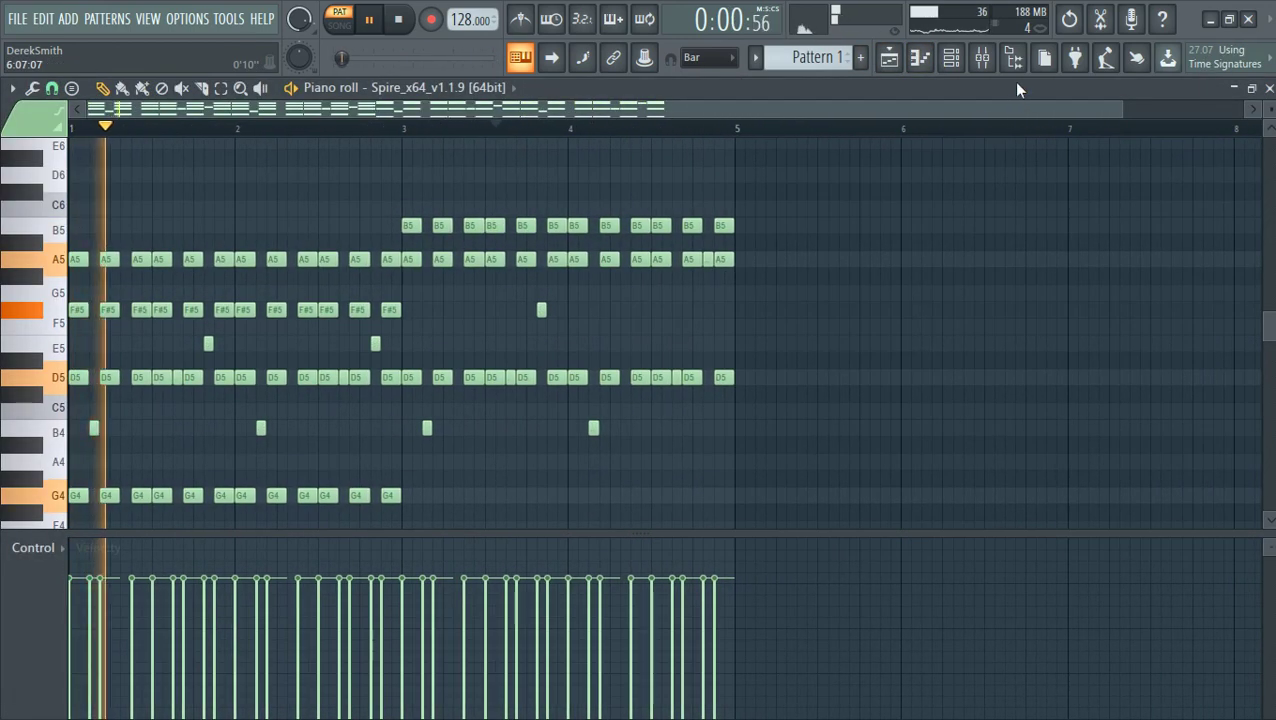
{"action": "left_click", "coordinate": [951, 57]}
{"action": "left_click", "coordinate": [241, 145]}
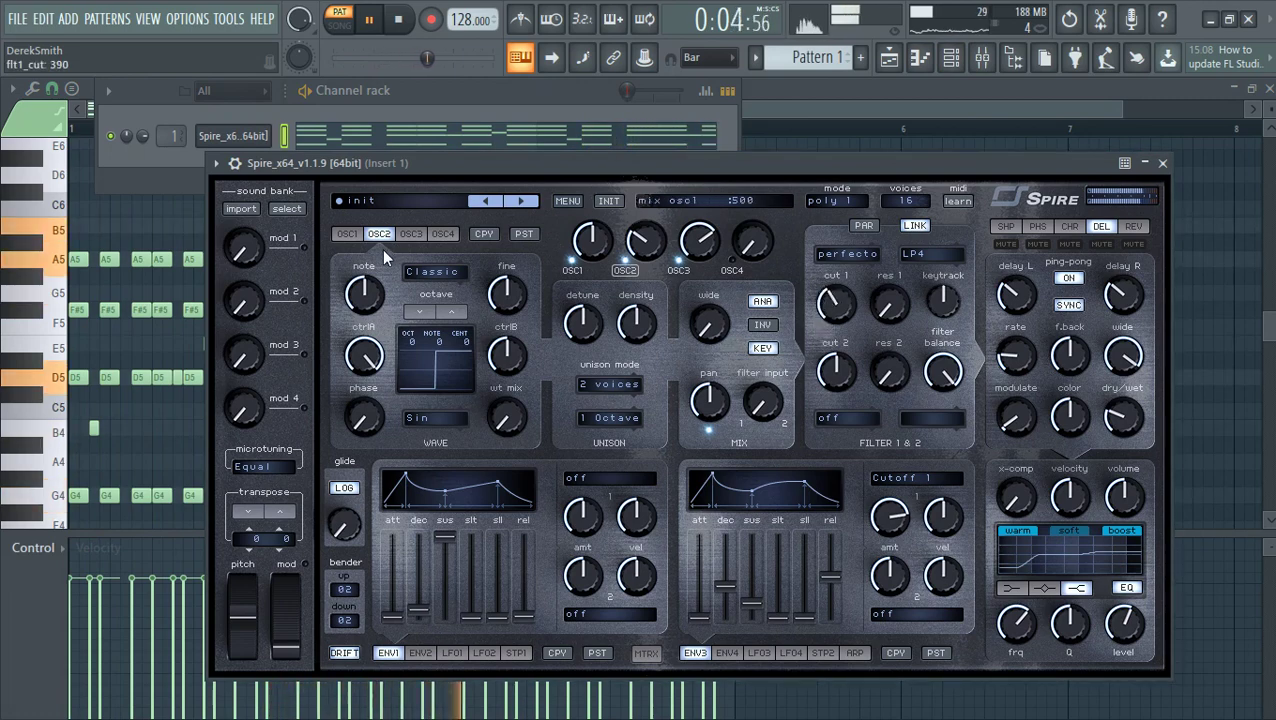
- Try out oscillator 2's wide amount during playback, then return to the piano roll and stop playback
{"action": "left_click", "coordinate": [415, 233]}
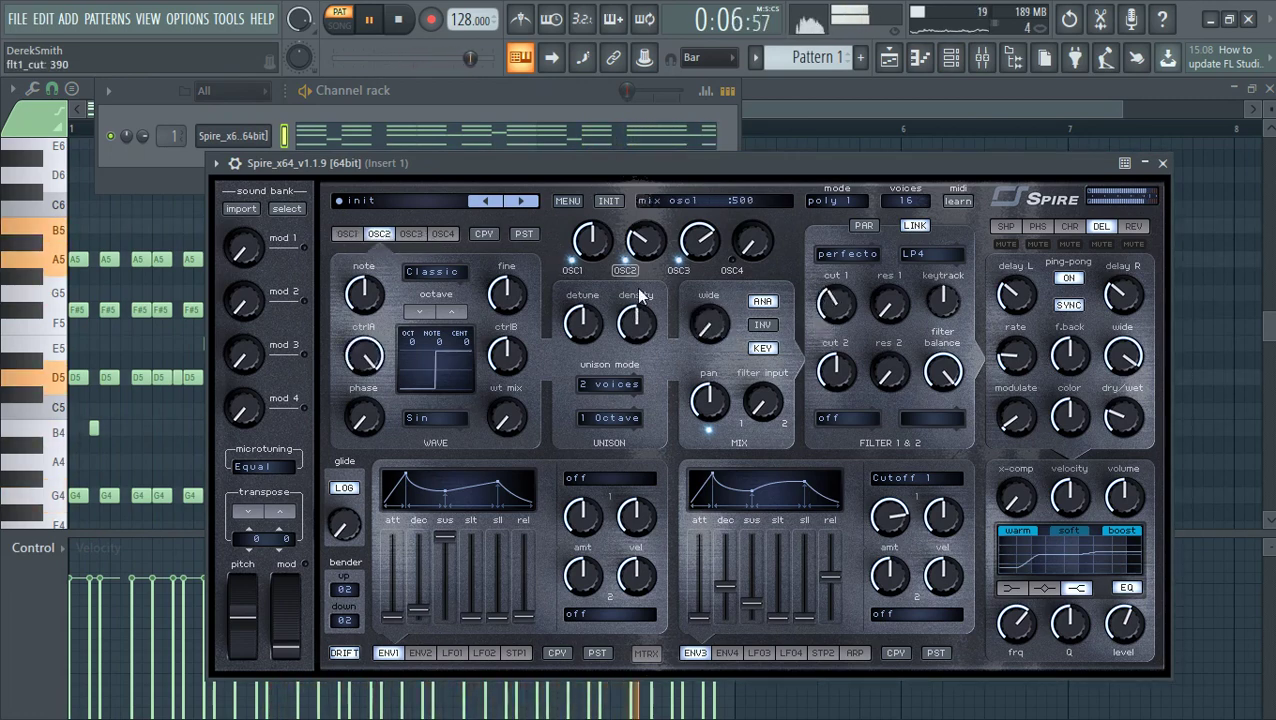
{"action": "left_click_drag", "start_coordinate": [709, 322], "coordinate": [708, 432]}
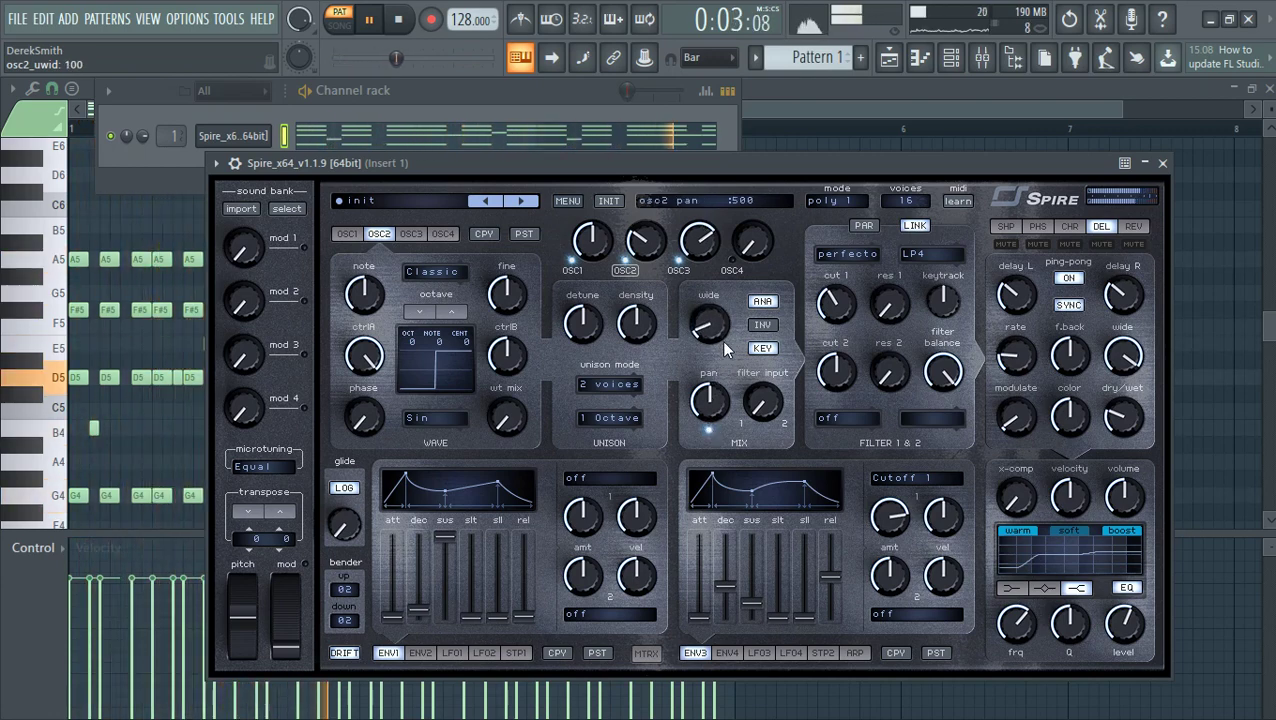
{"action": "left_click", "coordinate": [1260, 283]}
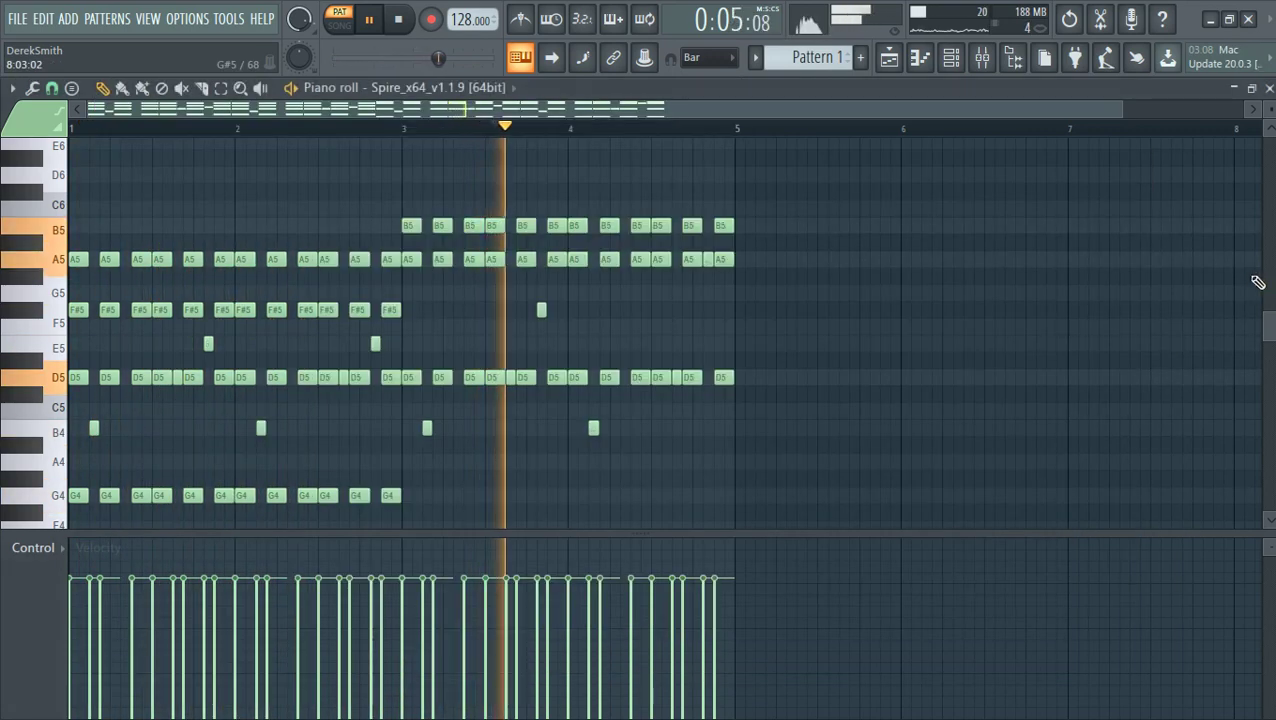
{"action": "scroll", "coordinate": [441, 310], "scroll_direction": "down", "scroll_amount": 1}
{"action": "key", "text": "space"}
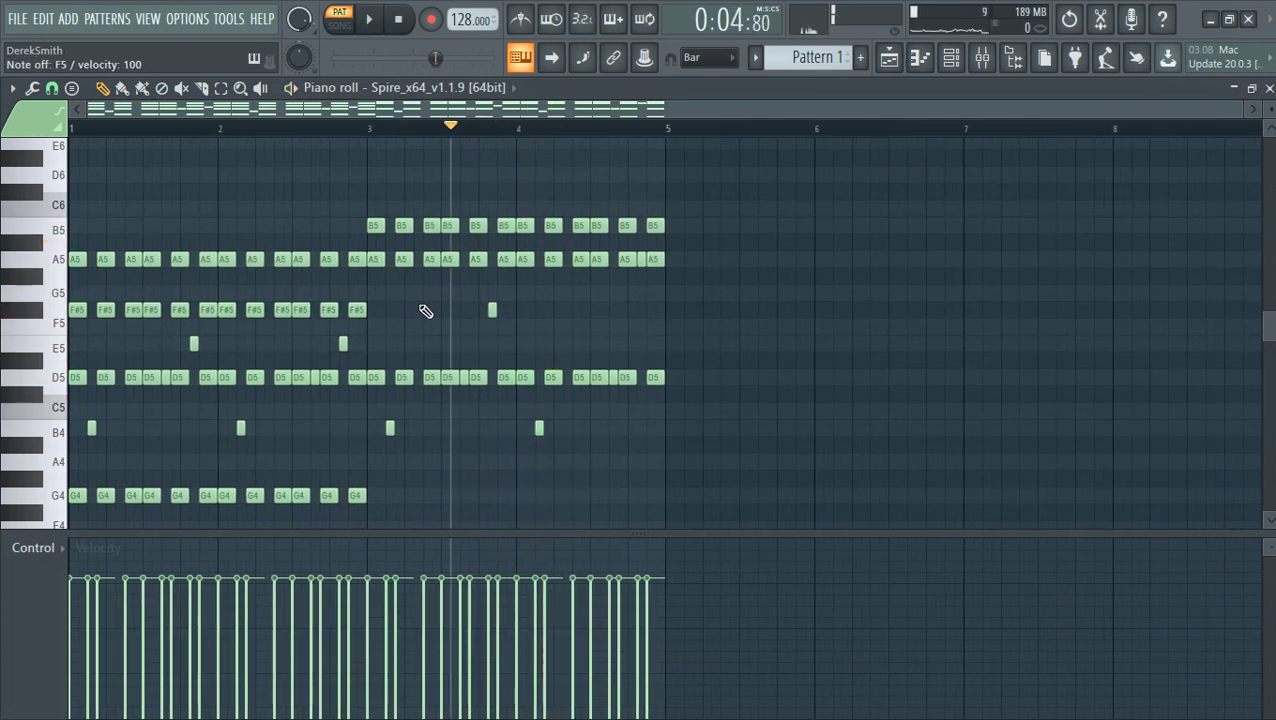
{"action": "key", "text": "space"}
{"action": "key", "text": "space"}
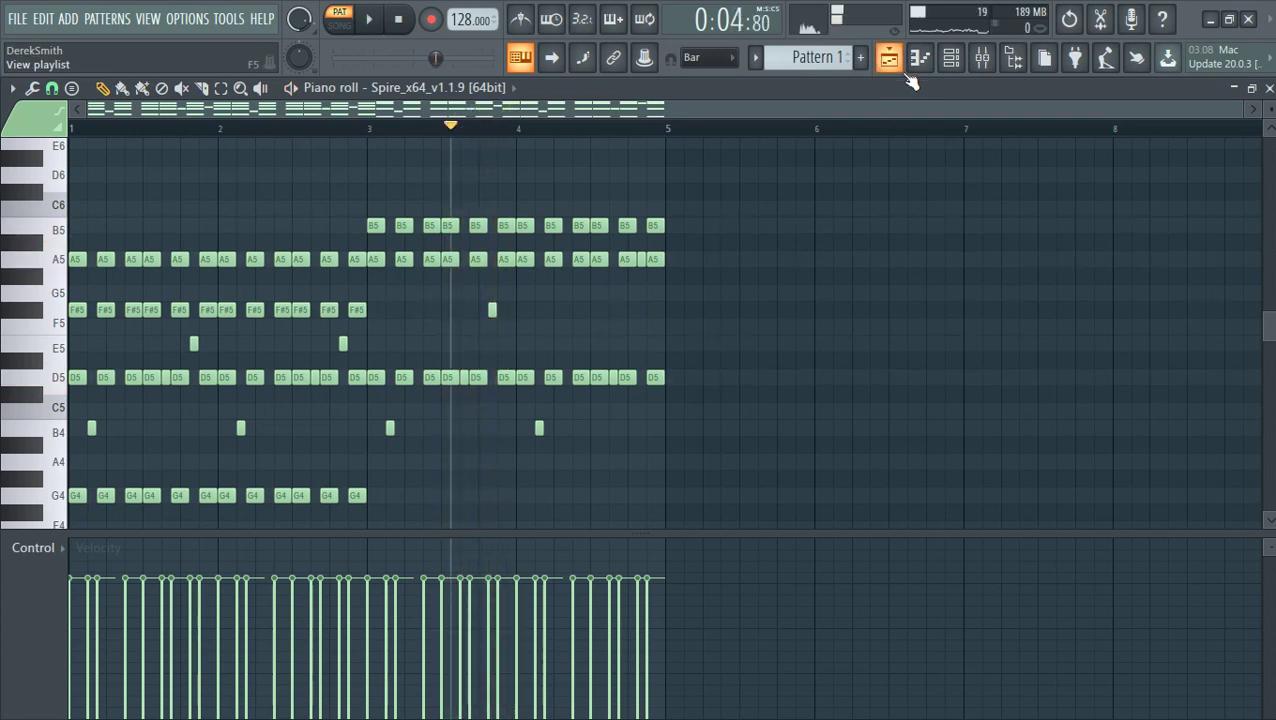
- Create Pattern 2 and place short G4 and C#5 notes at the start of bar 1
{"action": "left_click", "coordinate": [951, 58]}
{"action": "left_click", "coordinate": [878, 90]}
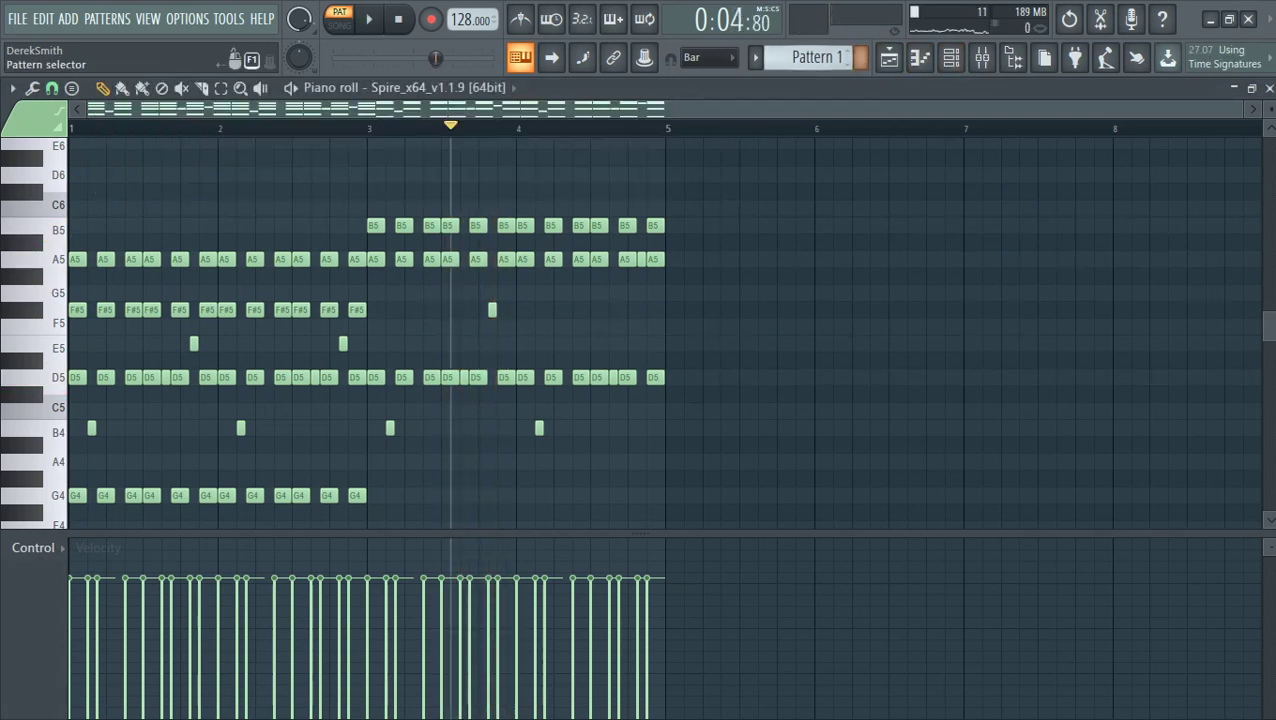
{"action": "left_click", "coordinate": [860, 58]}
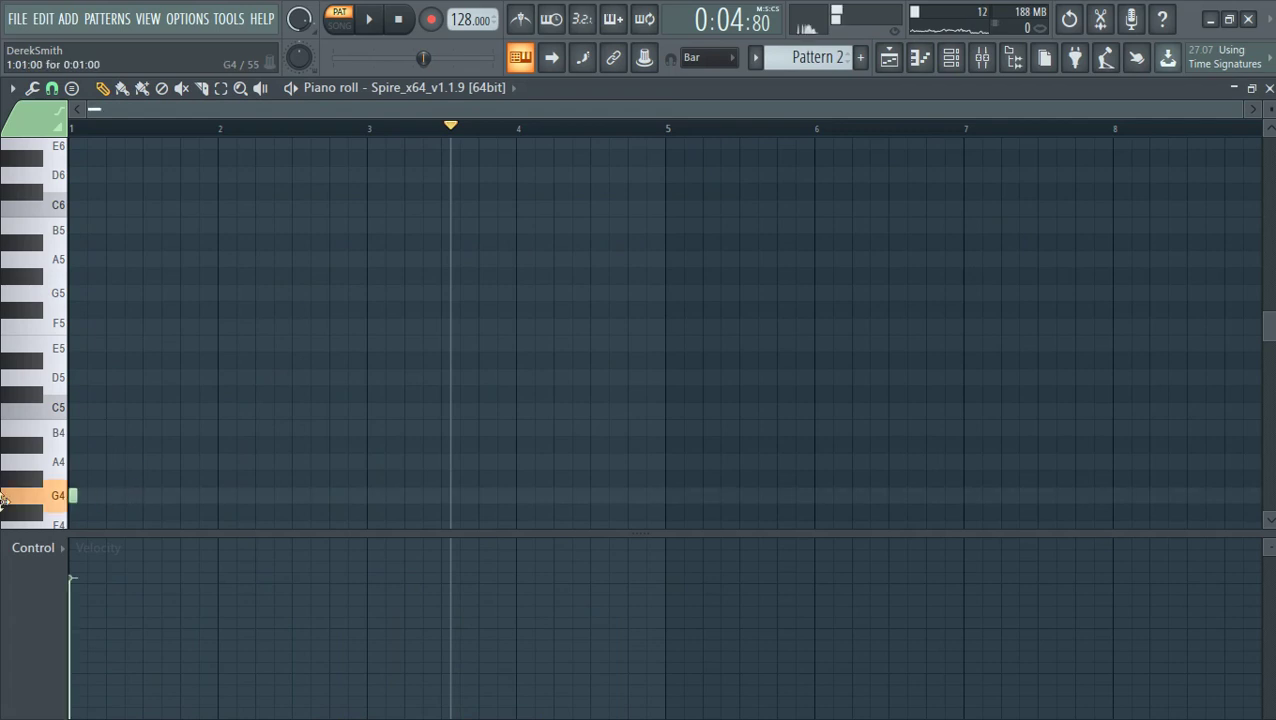
{"action": "scroll", "coordinate": [150, 445], "scroll_direction": "up", "scroll_amount": 3}
{"action": "scroll", "coordinate": [239, 413], "scroll_direction": "down", "scroll_amount": 1}
{"action": "left_click_drag", "start_coordinate": [80, 340], "coordinate": [3, 337]}
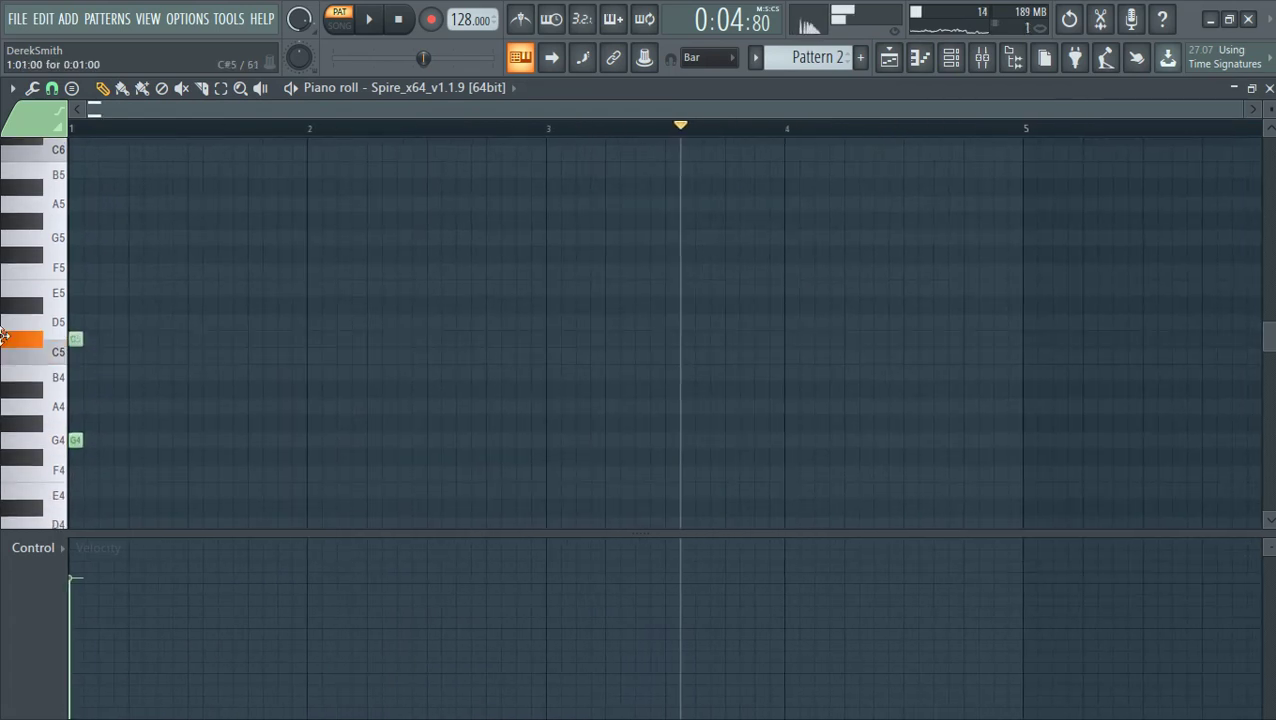
- Build a short G4, E5 and F#5 chord at the start of Pattern 2, auditioning different upper notes
{"action": "key", "text": "space"}
{"action": "key", "text": "space"}
{"action": "left_click_drag", "start_coordinate": [130, 130], "coordinate": [74, 134]}
{"action": "key", "text": "space"}
{"action": "key", "text": "space"}
{"action": "right_click", "coordinate": [90, 289]}
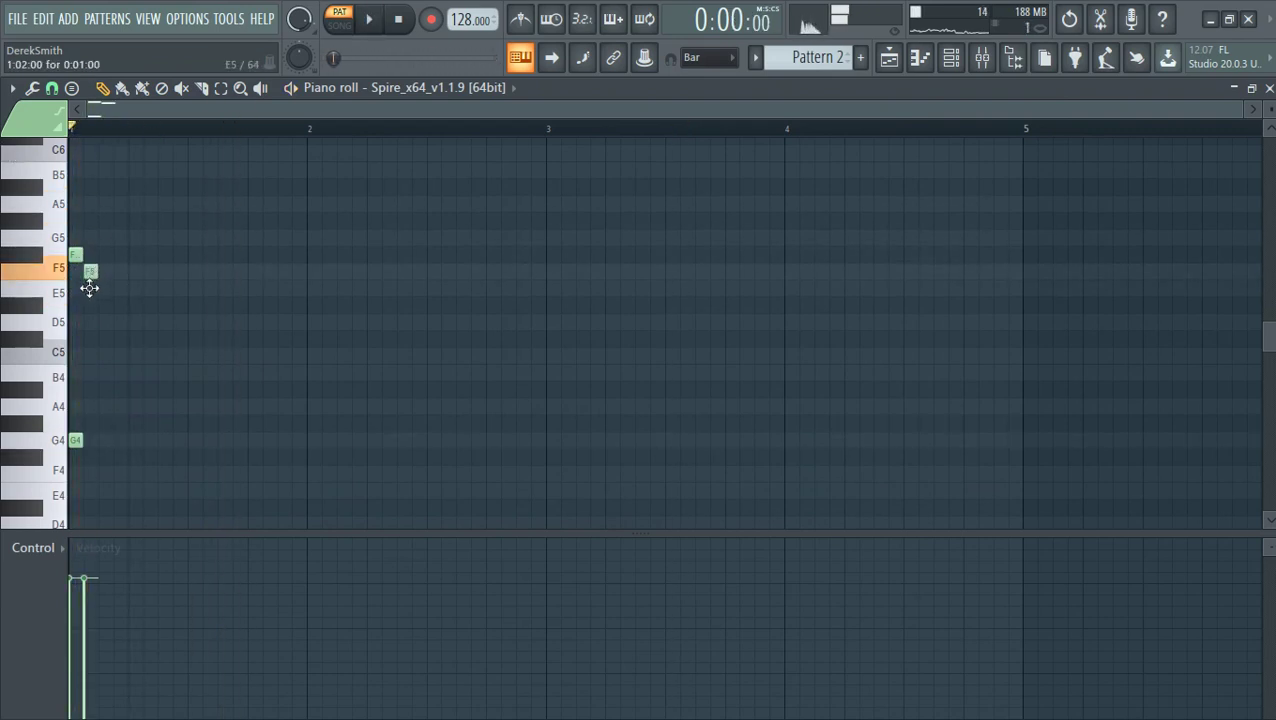
{"action": "key", "text": "space"}
{"action": "left_click_drag", "start_coordinate": [101, 464], "coordinate": [71, 243]}
- Duplicate the G4, E5 and F#5 chord across bar 1 as six syncopated stabs and play the rhythm back
{"action": "key", "text": "space"}
{"action": "key", "text": "space"}
{"action": "left_click_drag", "start_coordinate": [77, 289], "coordinate": [162, 290]}
{"action": "key", "text": "space"}
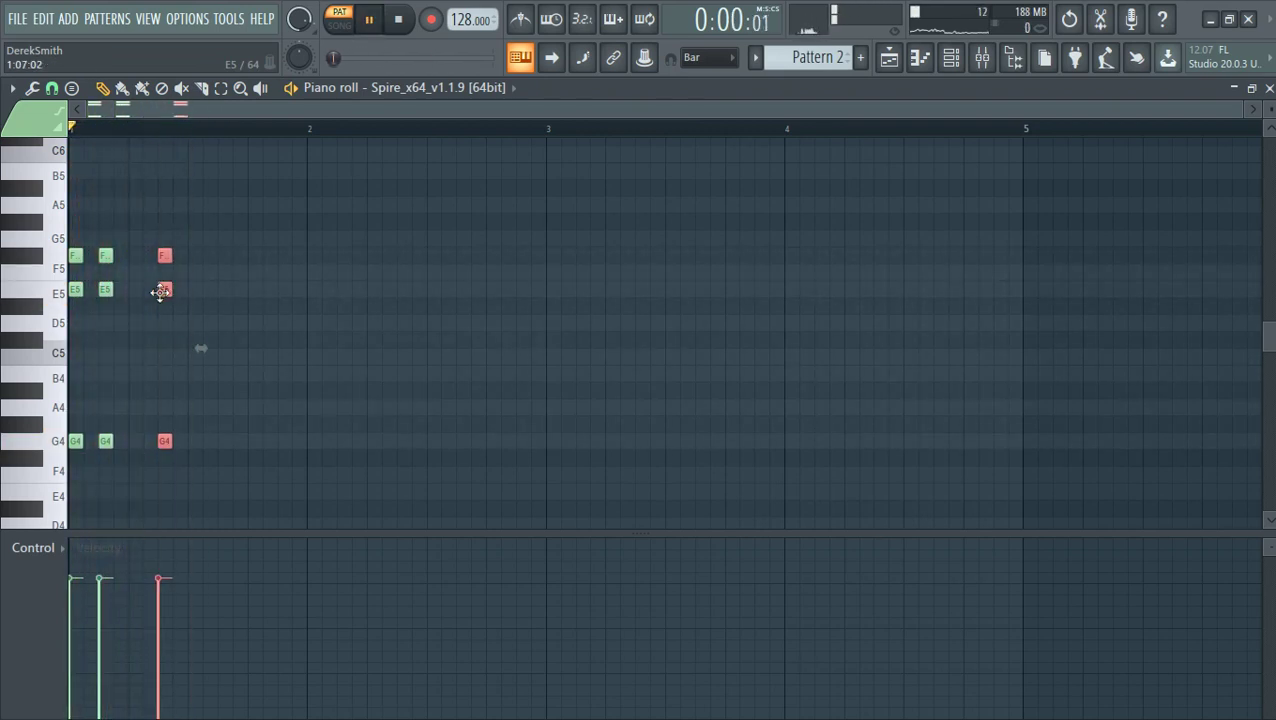
{"action": "key", "text": "space"}
{"action": "left_click_drag", "start_coordinate": [197, 216], "coordinate": [188, 436]}
{"action": "key", "text": "space"}
{"action": "left_click", "coordinate": [239, 370]}
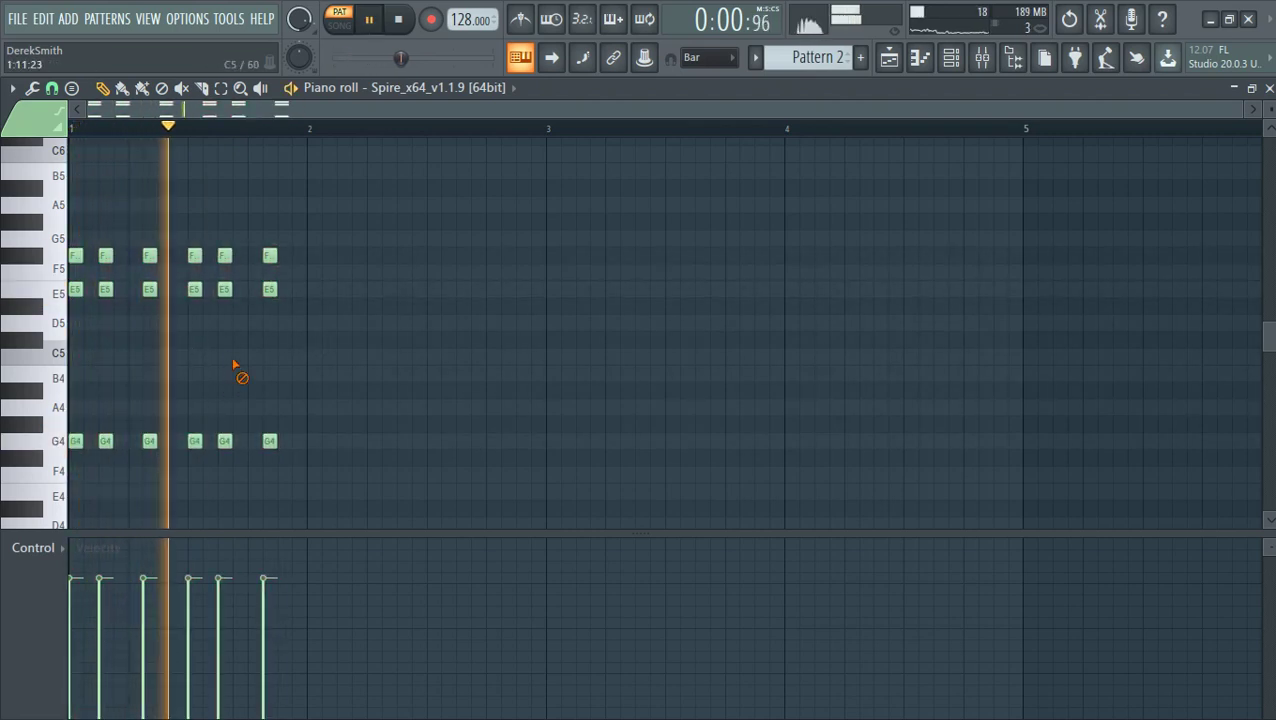
{"action": "scroll", "coordinate": [110, 320], "scroll_direction": "up", "scroll_amount": 2}
{"action": "key", "text": "space"}
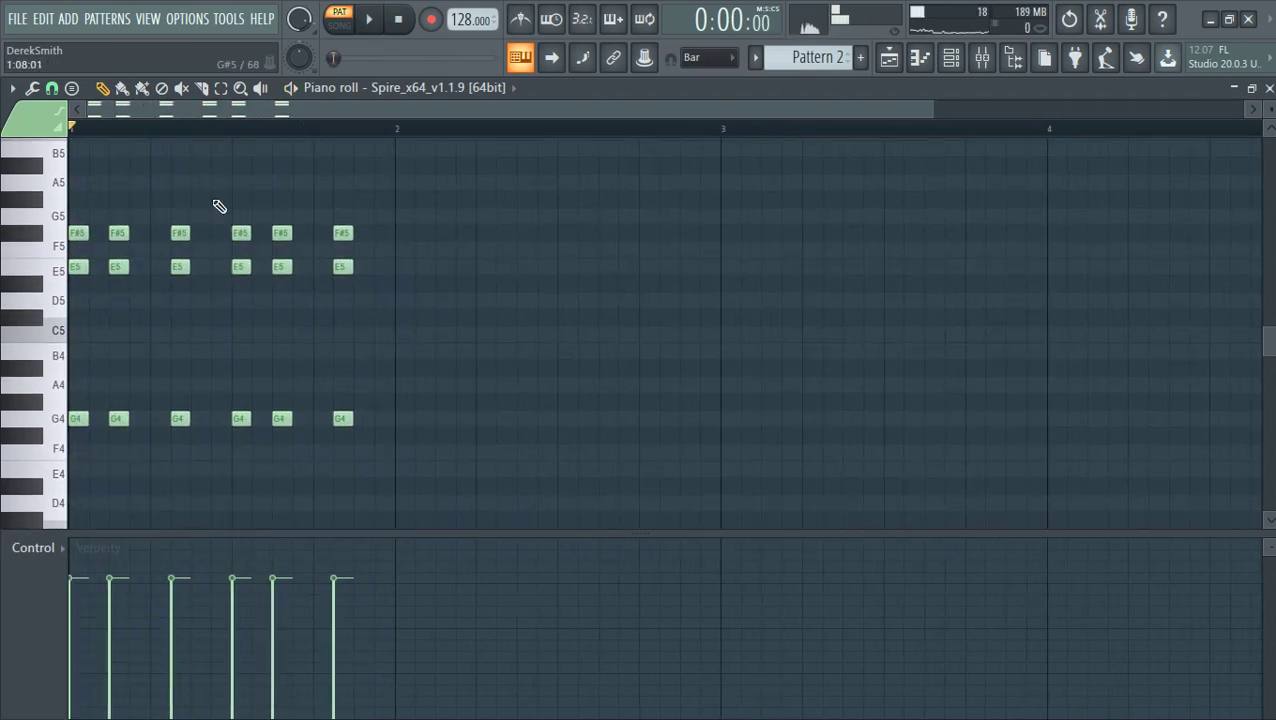
- Delete all the chord stabs in Pattern 2, then switch back to Pattern 1 and play its progression
{"action": "left_click_drag", "start_coordinate": [430, 205], "coordinate": [34, 441]}
{"action": "key", "text": "Delete"}
{"action": "left_click", "coordinate": [847, 62]}
{"action": "key", "text": "space"}
{"action": "scroll", "coordinate": [592, 165], "scroll_direction": "down", "scroll_amount": 2}
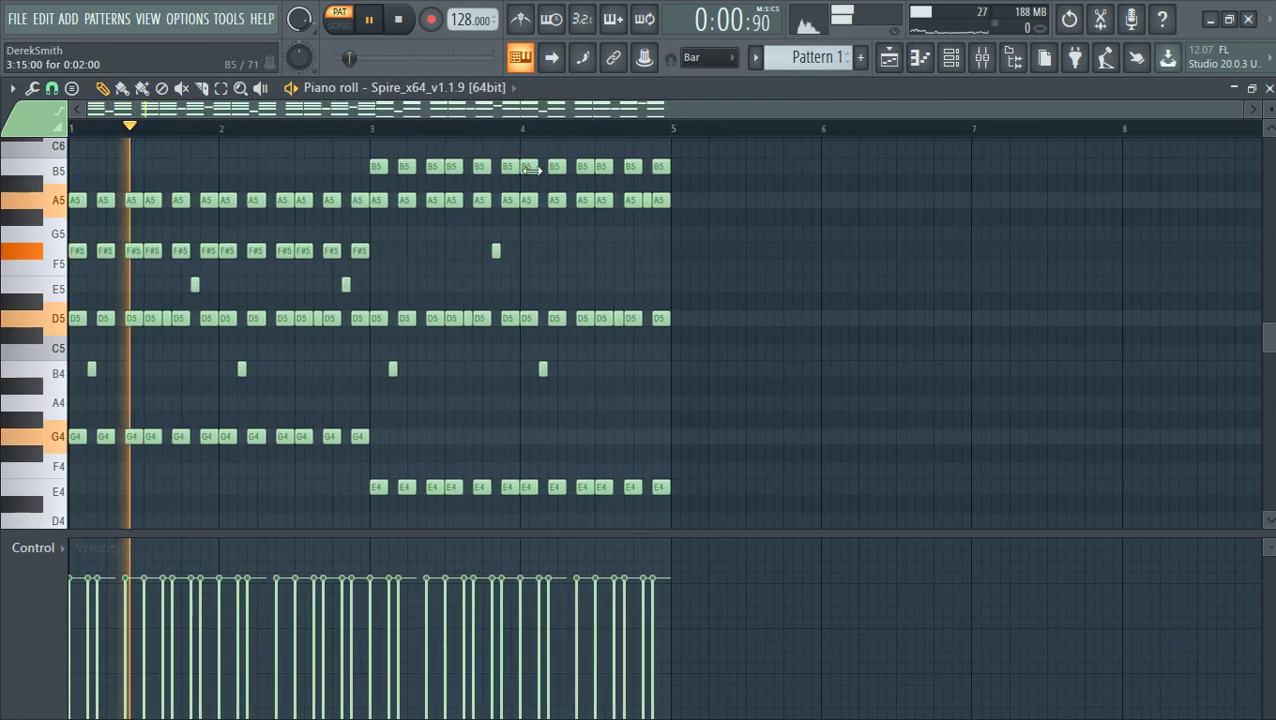
{"action": "scroll", "coordinate": [456, 270], "scroll_direction": "up", "scroll_amount": 1}
{"action": "key", "text": "space"}
- Reopen the Spire synth from the channel rack and set the filter 1 cutoff to 465 during playback
{"action": "key", "text": "F6"}
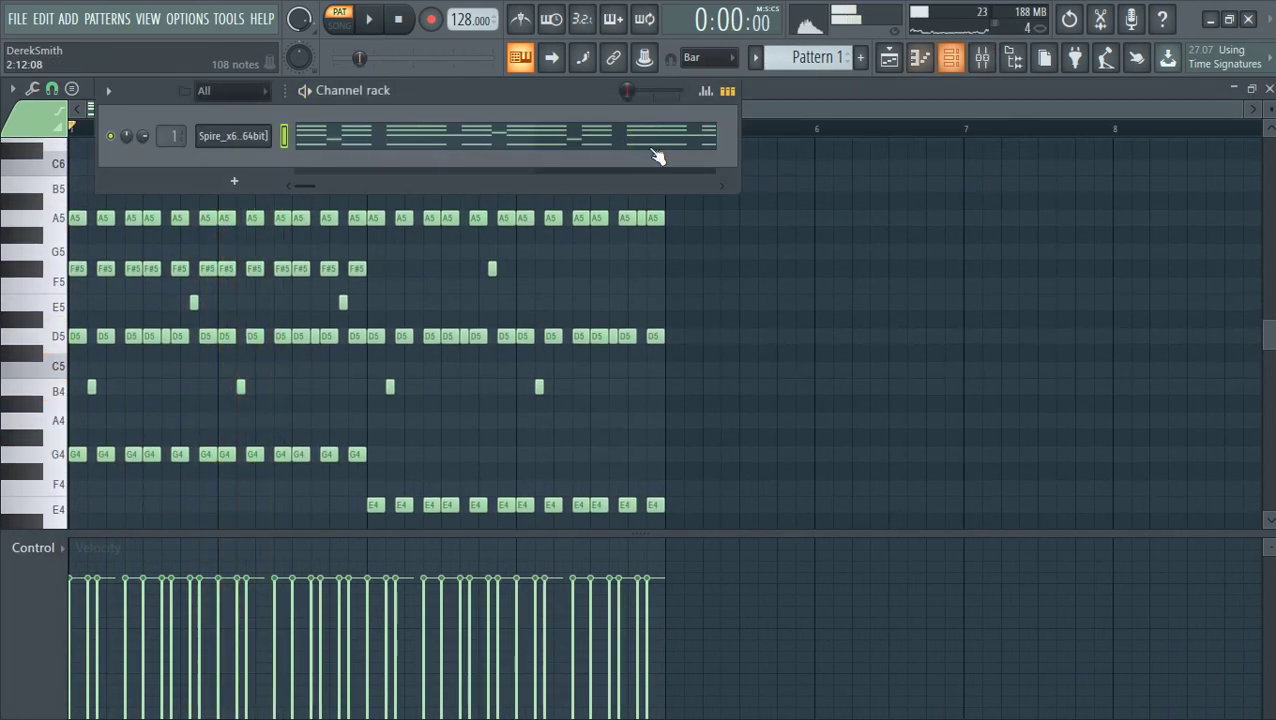
{"action": "left_click", "coordinate": [263, 137]}
{"action": "key", "text": "space"}
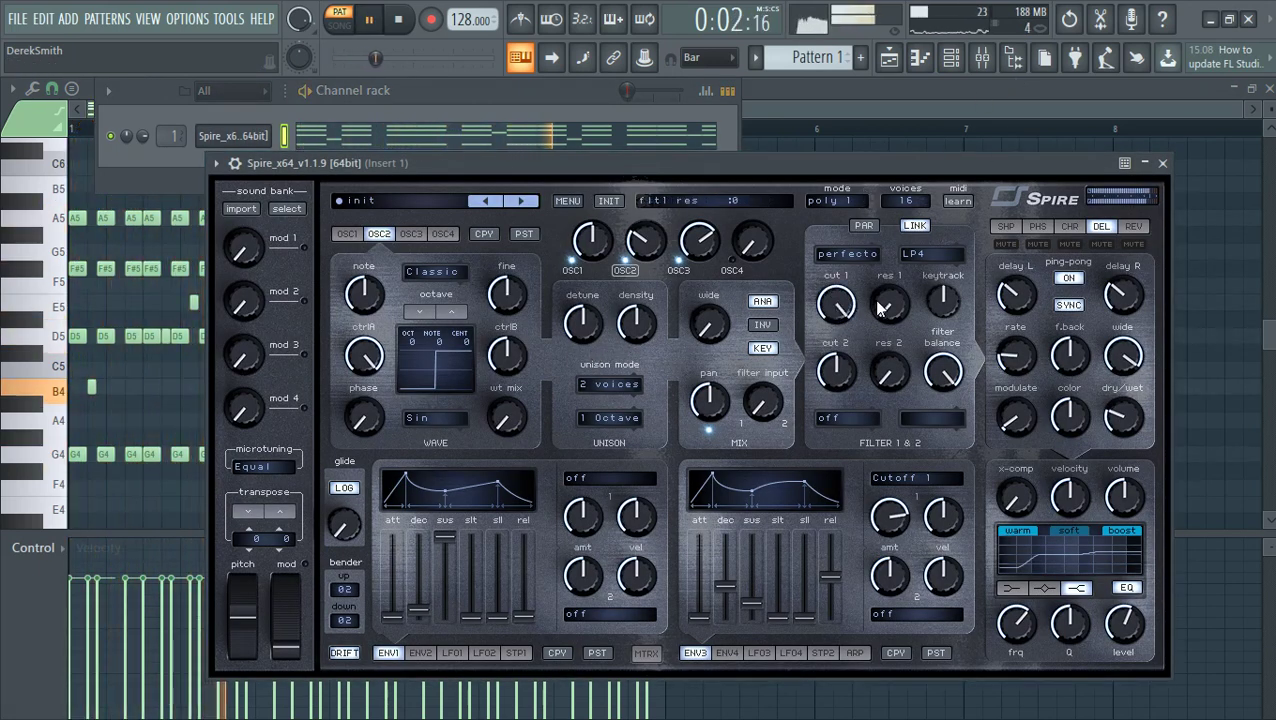
{"action": "left_click_drag", "start_coordinate": [835, 300], "coordinate": [828, 356]}
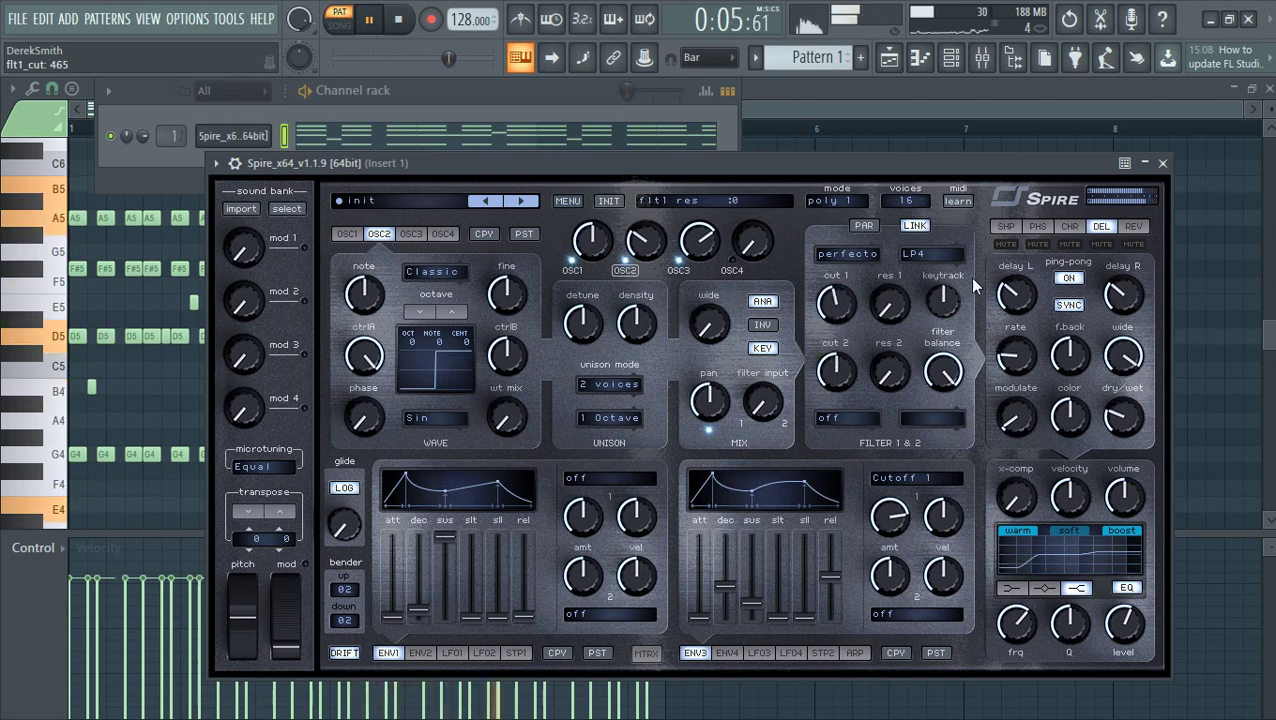
{"action": "left_click", "coordinate": [1208, 286]}
{"action": "key", "text": "space"}
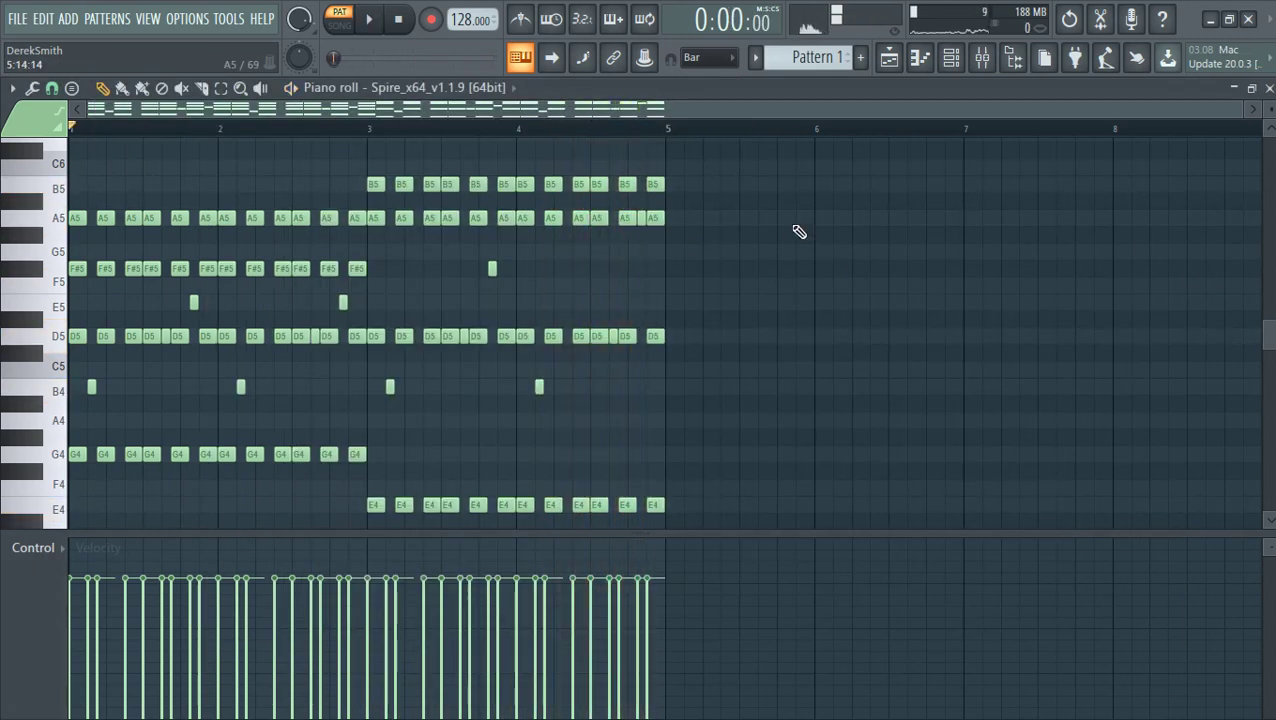